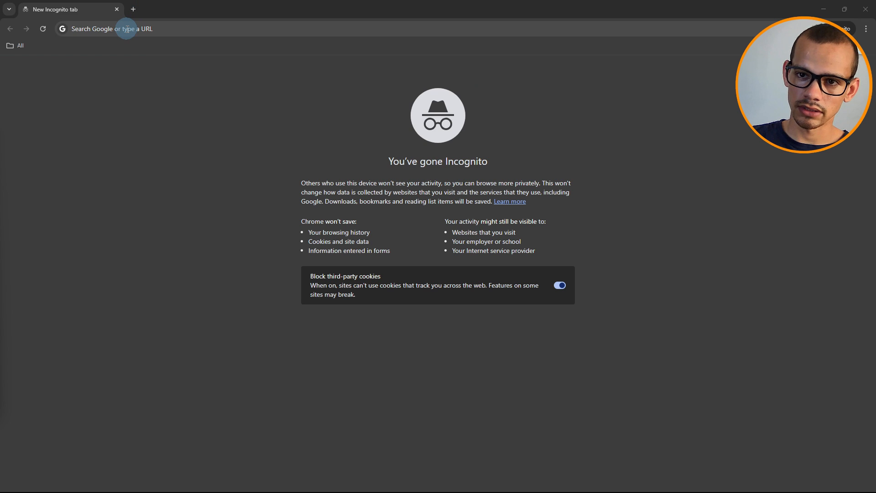
# Search Google for "godaddy" and open the GoDaddy website.
pyautogui.click(126, 29)
pyautogui.write('go')
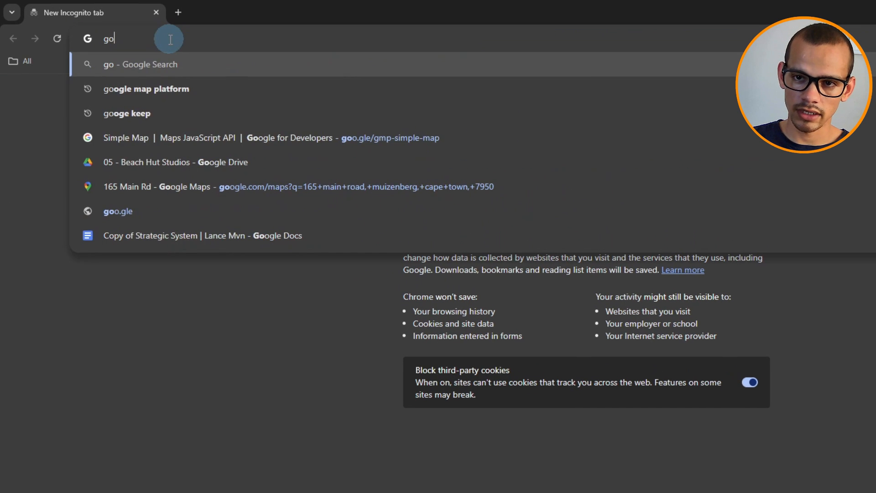
pyautogui.write('daddy')
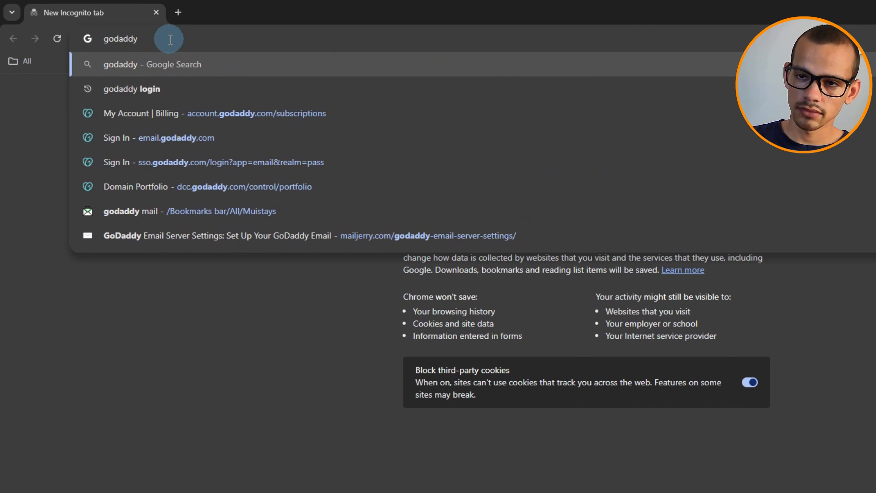
pyautogui.press('Return')
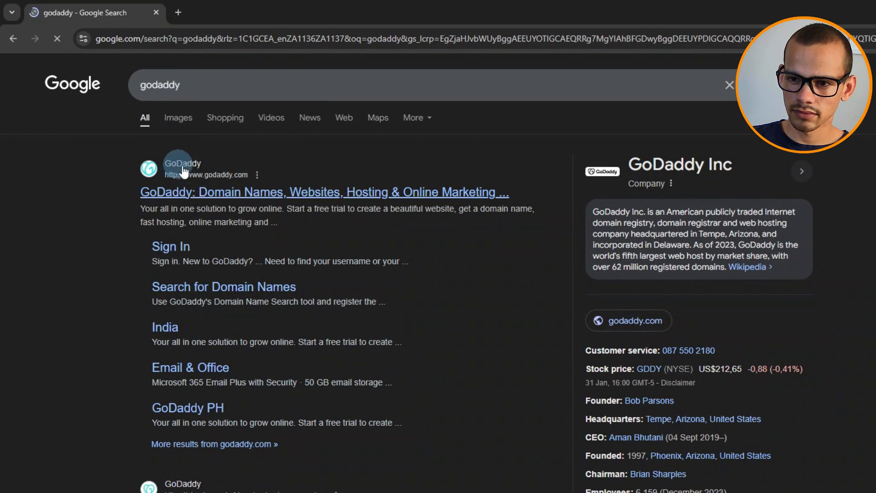
pyautogui.click(219, 200)
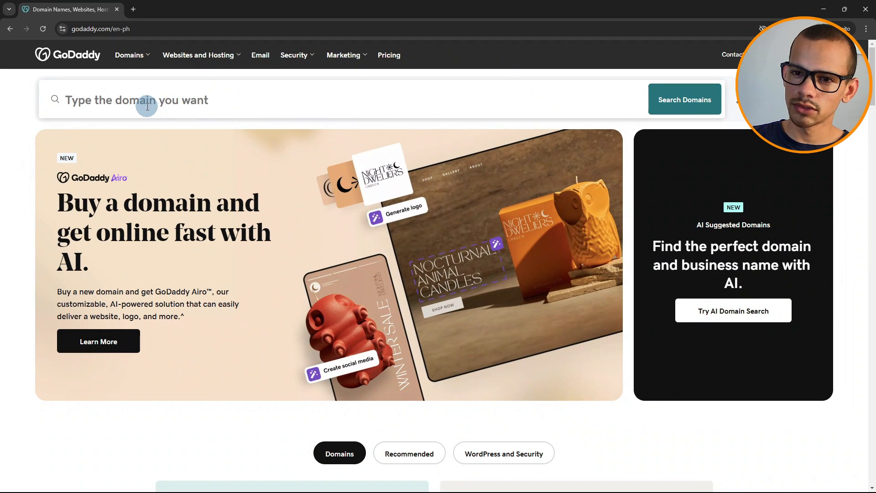
# Highlight the domain name portion of the GoDaddy web address to examine it.
pyautogui.click(146, 106)
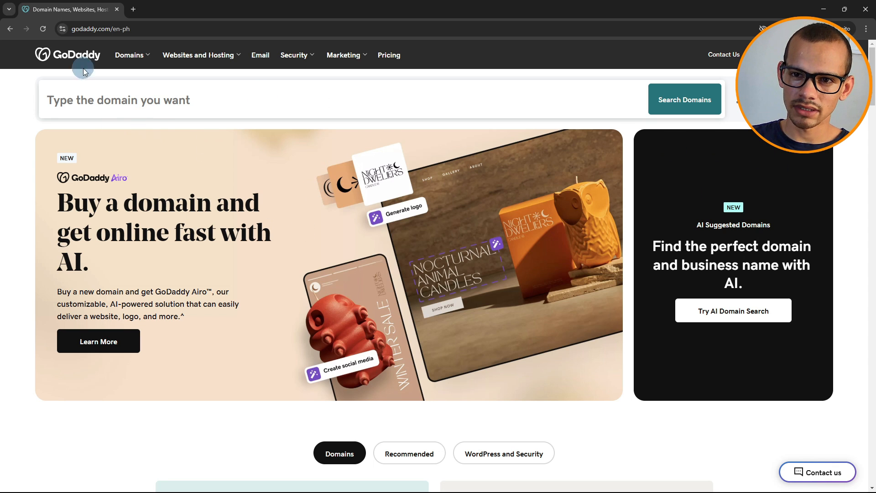
pyautogui.moveTo(111, 29); pyautogui.dragTo(74, 28)
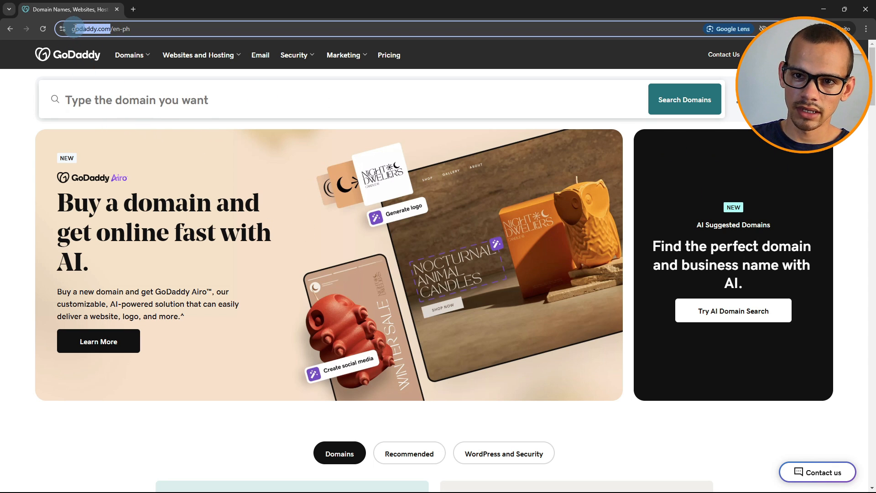
pyautogui.click(121, 28)
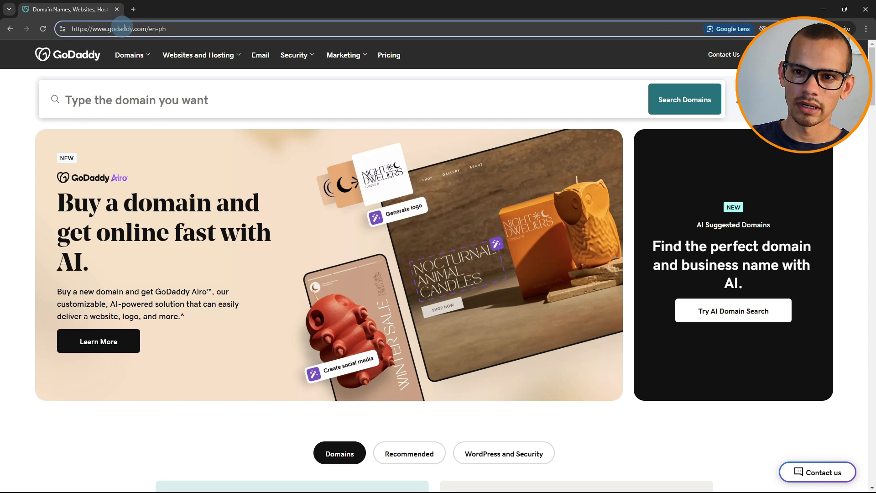
pyautogui.moveTo(132, 28); pyautogui.dragTo(107, 29)
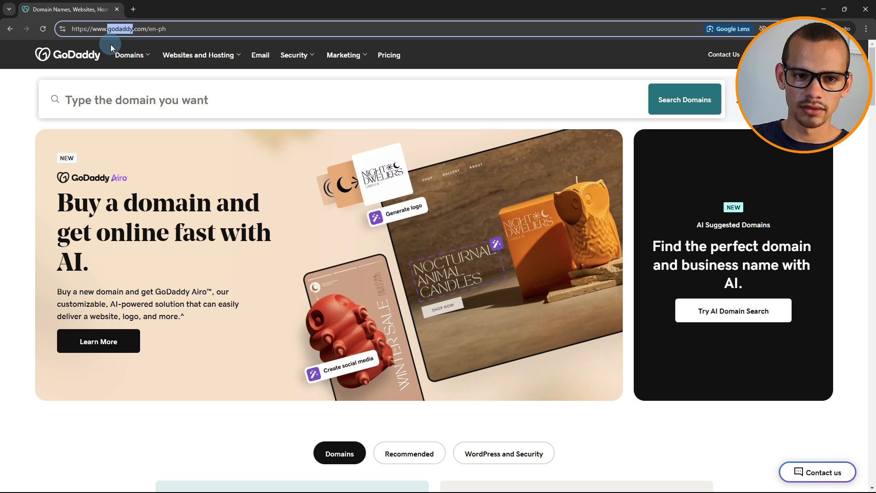
# Search GoDaddy for the domain name "dylanscoffee".
pyautogui.click(109, 93)
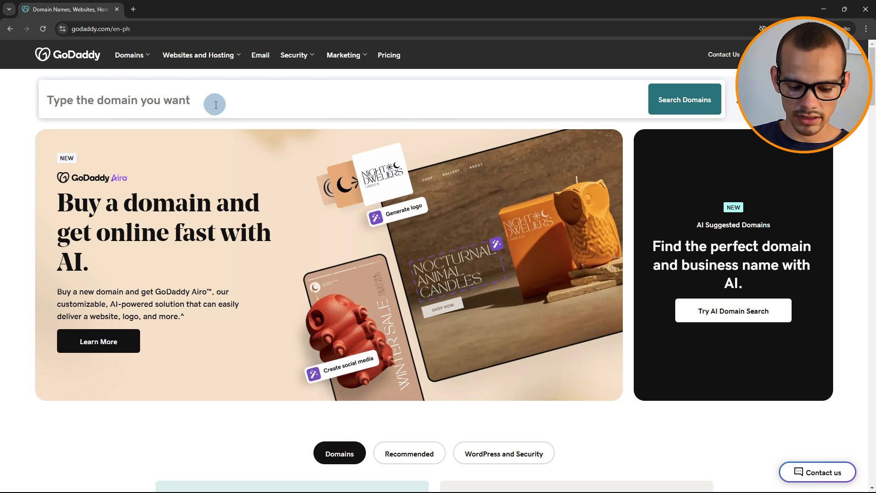
pyautogui.write('dylanscoffee')
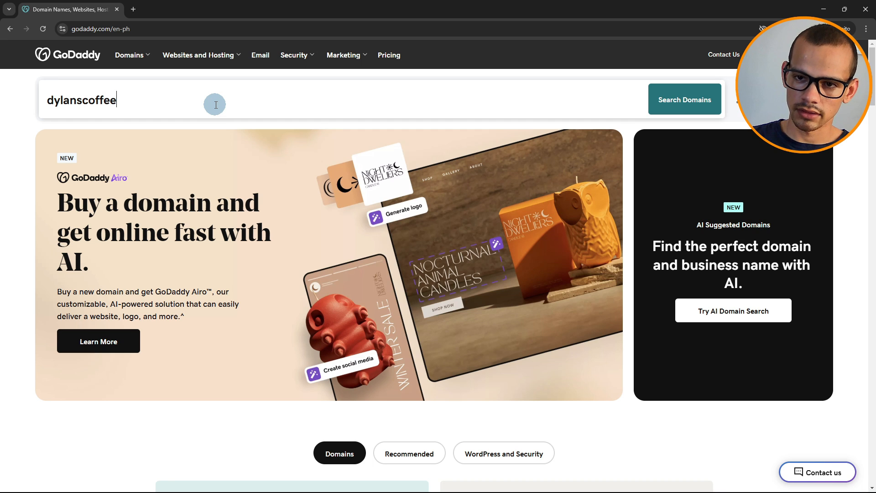
pyautogui.press('Return')
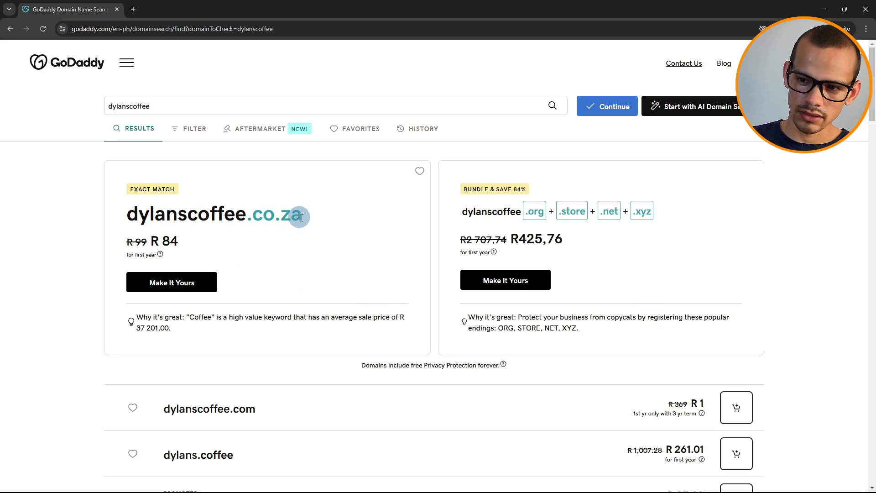
# Review the exact-match domain and compare the alternative domain endings and prices in the search results.
pyautogui.moveTo(303, 215); pyautogui.dragTo(152, 214)
pyautogui.click(225, 260)
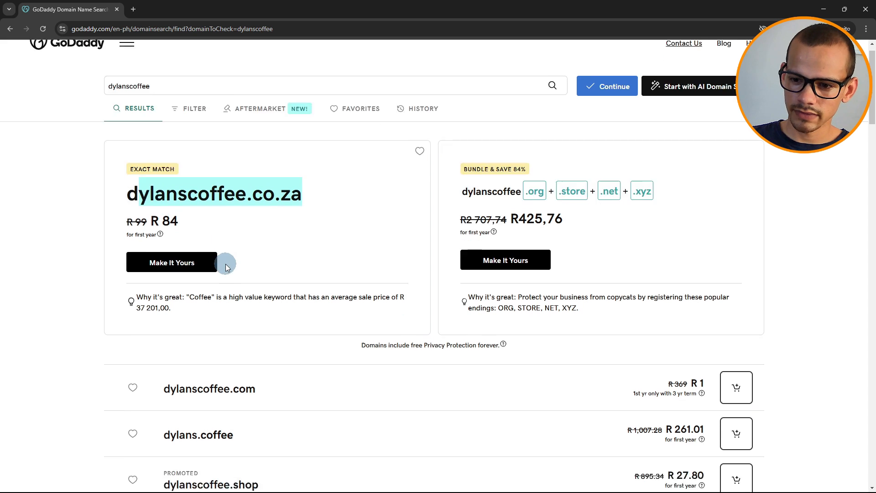
pyautogui.scroll(-3, 211, 316)
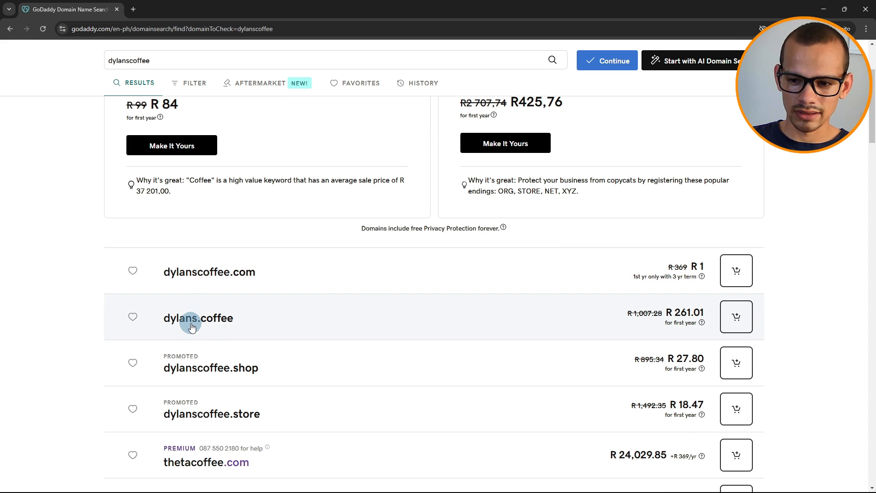
pyautogui.scroll(-5, 192, 326)
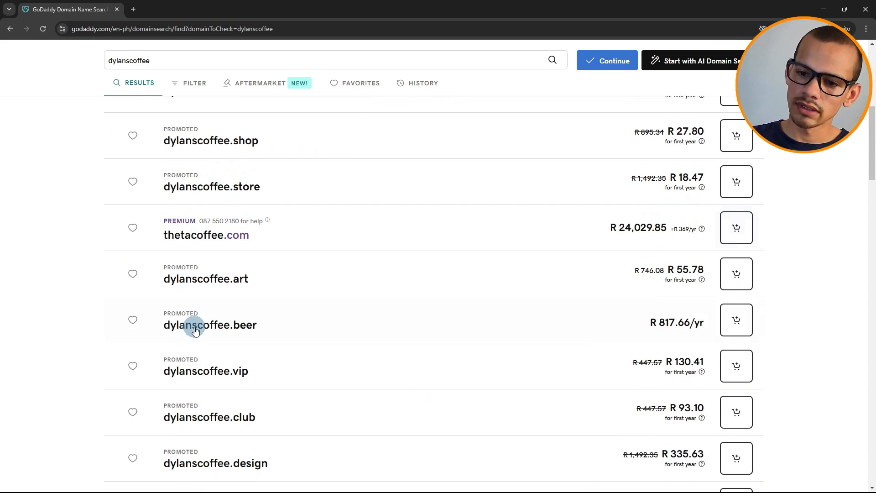
pyautogui.scroll(-7, 192, 315)
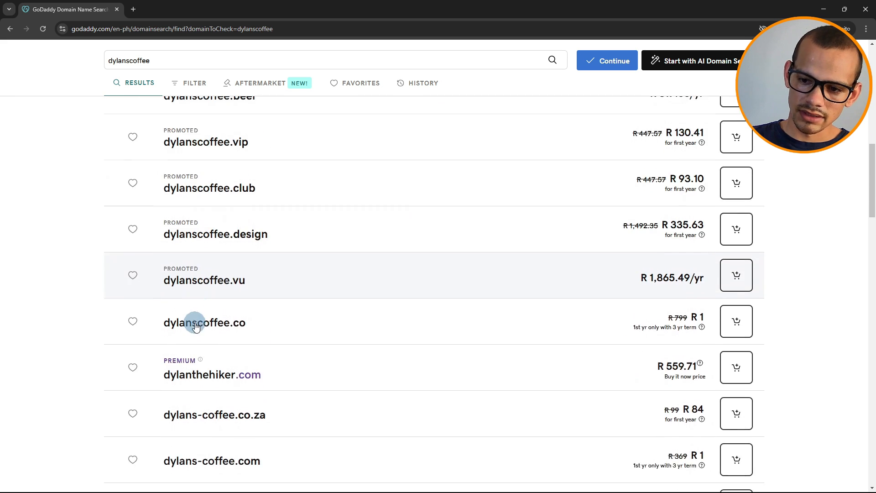
pyautogui.scroll(-2, 196, 333)
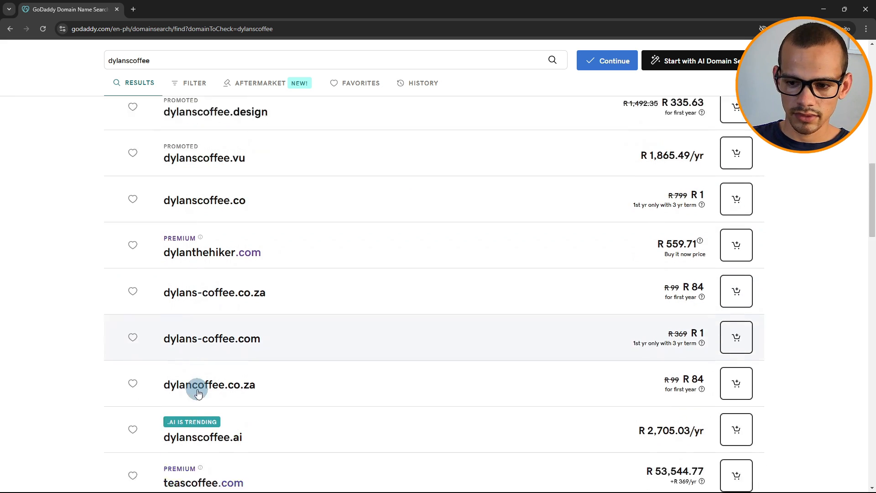
pyautogui.scroll(14, 198, 393)
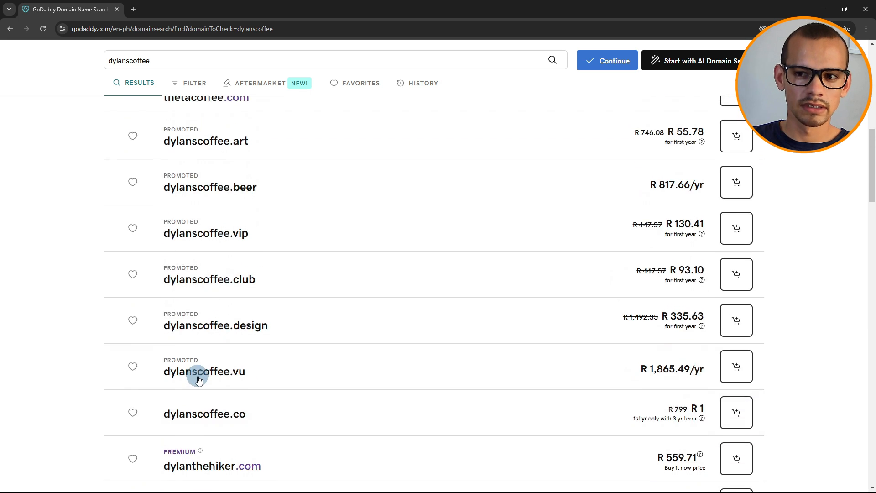
pyautogui.scroll(4, 199, 378)
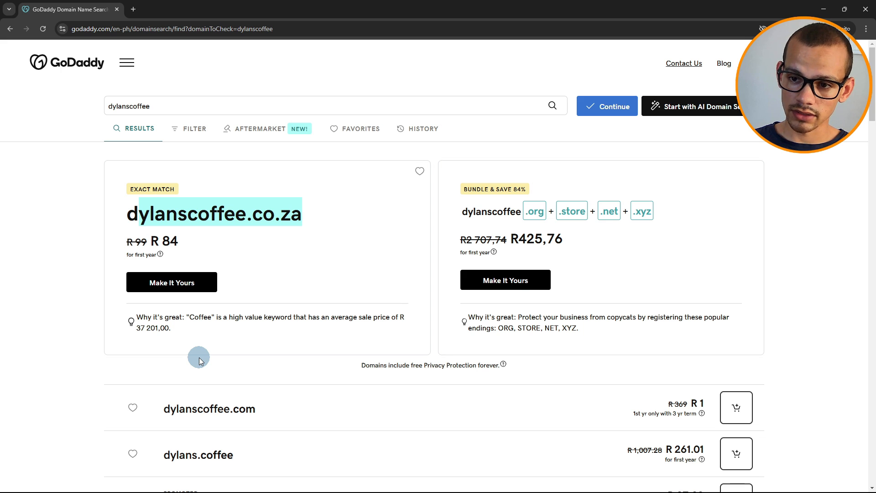
# Add dylanscoffee.co.za to the cart, check its renewal terms, and continue to the cart.
pyautogui.click(173, 284)
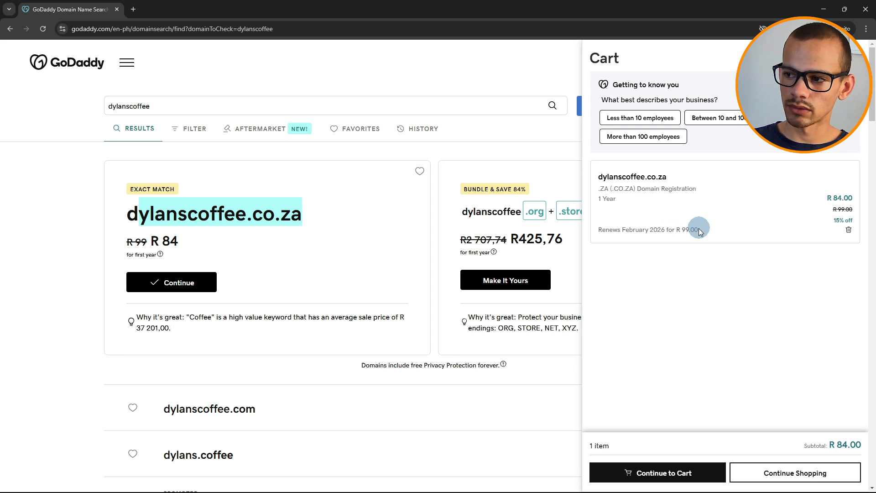
pyautogui.moveTo(699, 230); pyautogui.dragTo(589, 229)
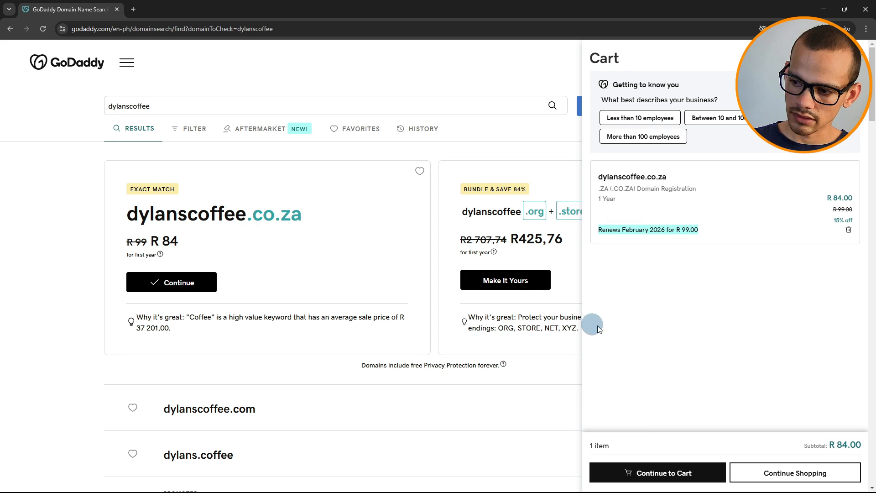
pyautogui.click(645, 472)
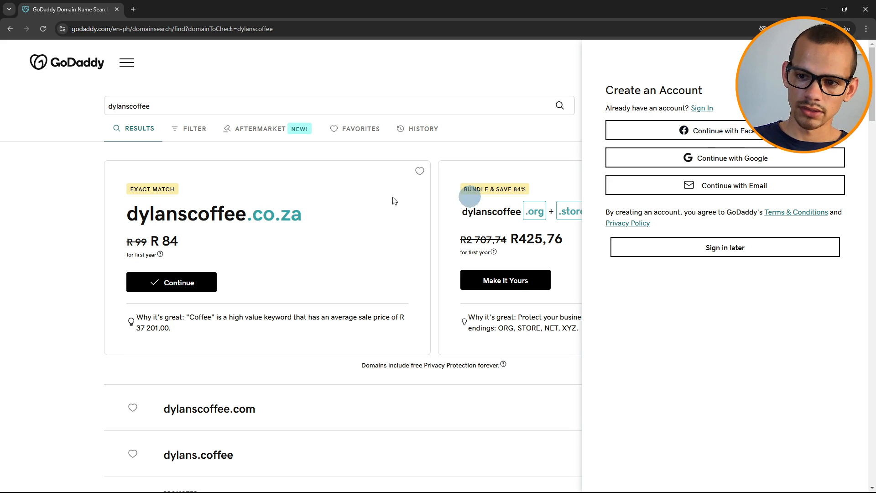
# Open GoDaddy's WordPress Hosting page from the Websites and Hosting products and view its plans and pricing.
pyautogui.click(126, 64)
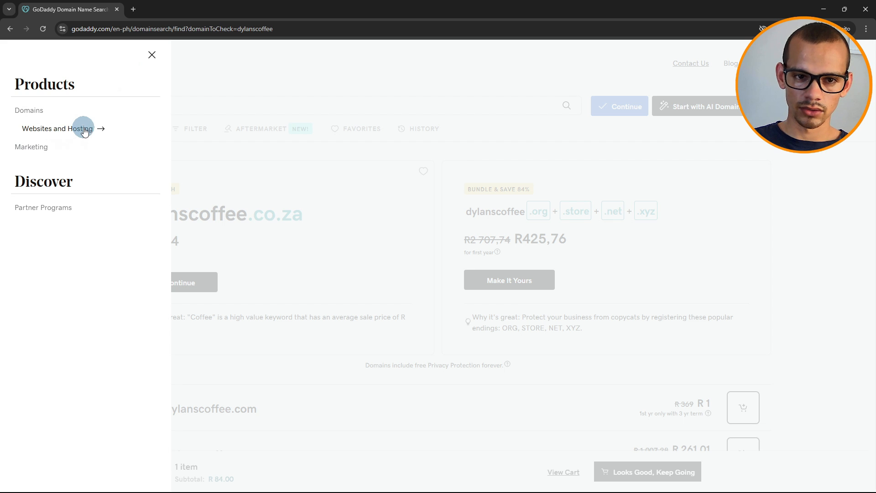
pyautogui.click(151, 55)
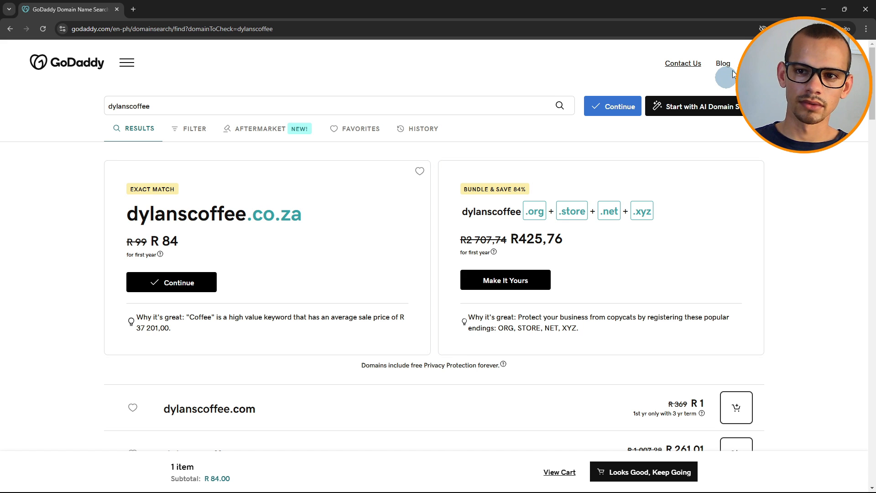
pyautogui.click(126, 63)
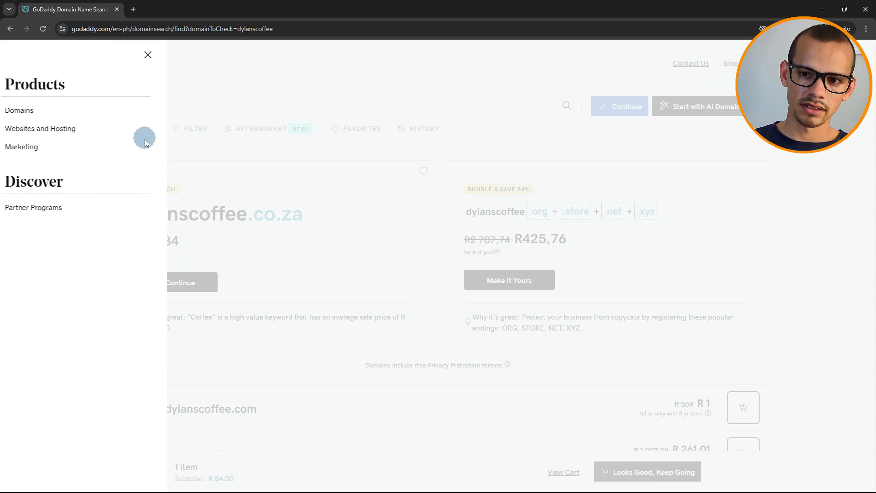
pyautogui.click(60, 129)
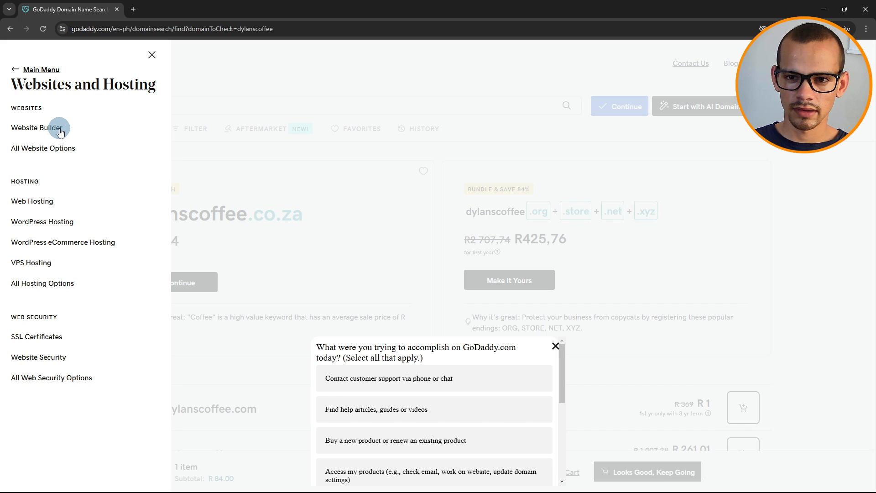
pyautogui.click(68, 224)
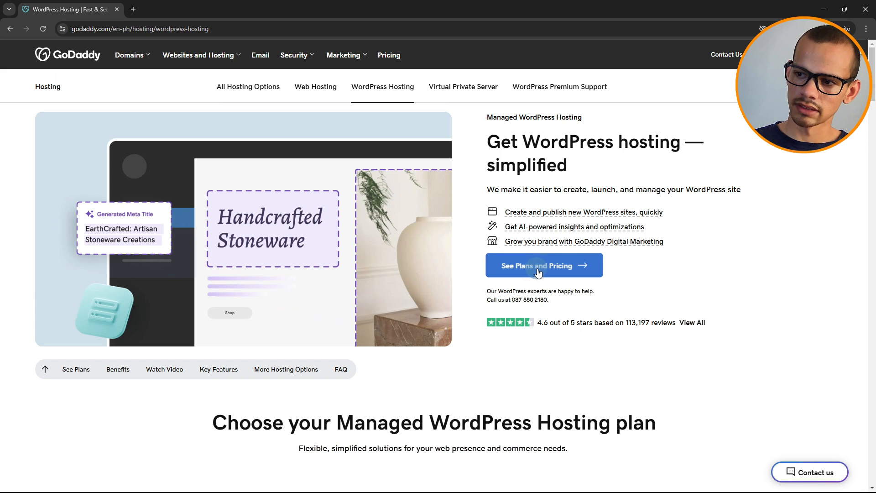
pyautogui.click(518, 270)
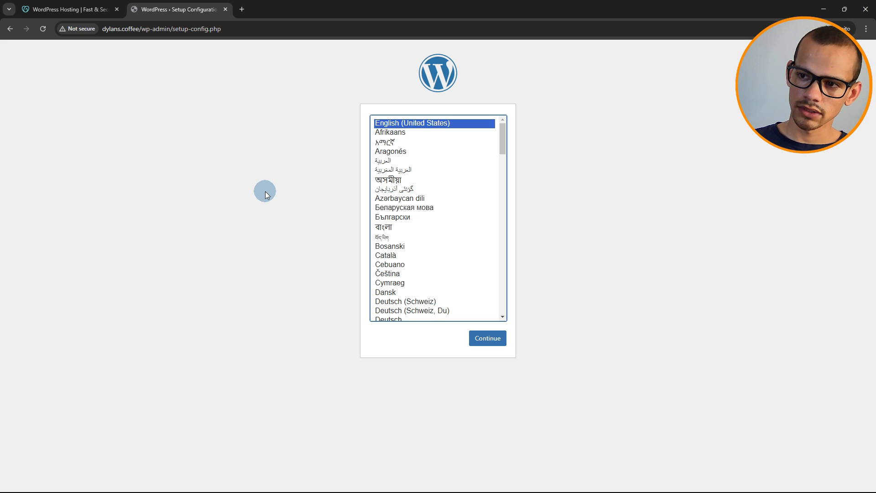
# Choose English (South Africa) as the WordPress installation language and continue the setup.
pyautogui.scroll(-8, 434, 203)
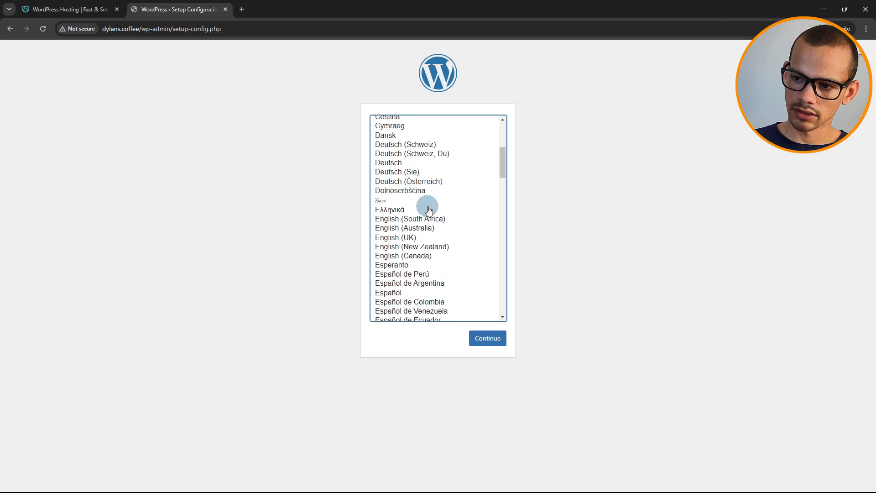
pyautogui.scroll(1, 431, 183)
pyautogui.click(430, 148)
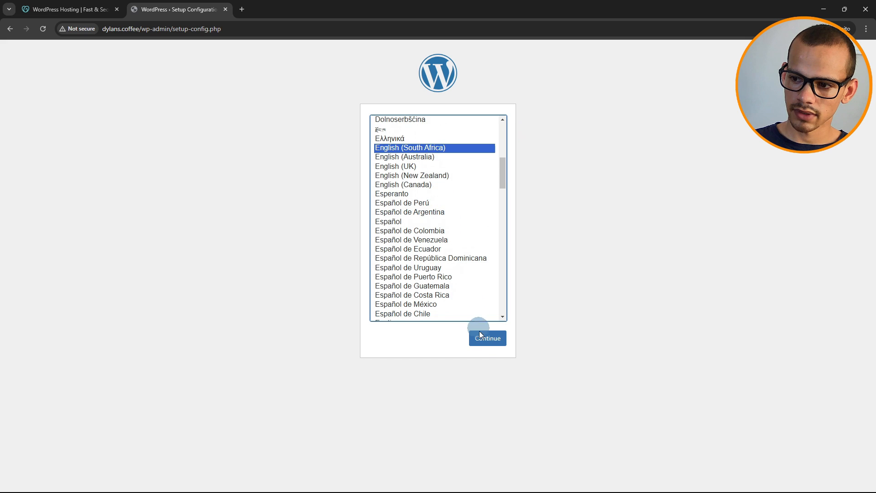
pyautogui.click(486, 343)
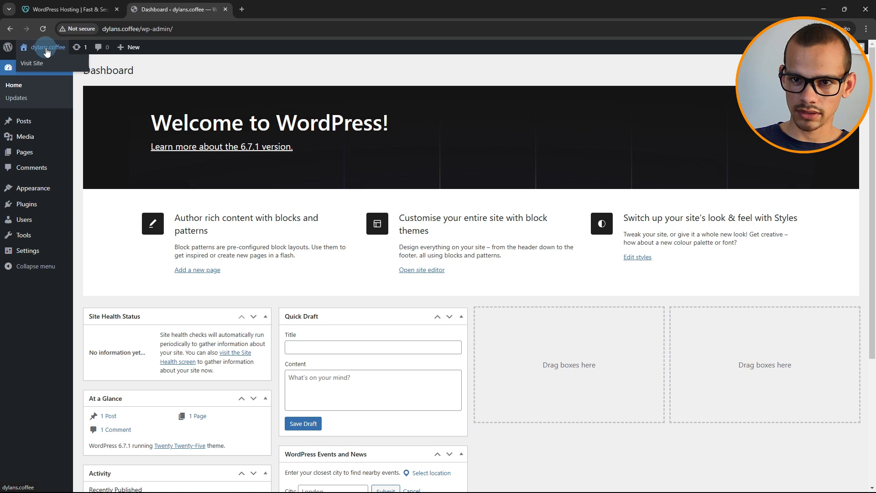
# View the public front page of the dylans.coffee site and return to its WordPress dashboard.
pyautogui.click(33, 63)
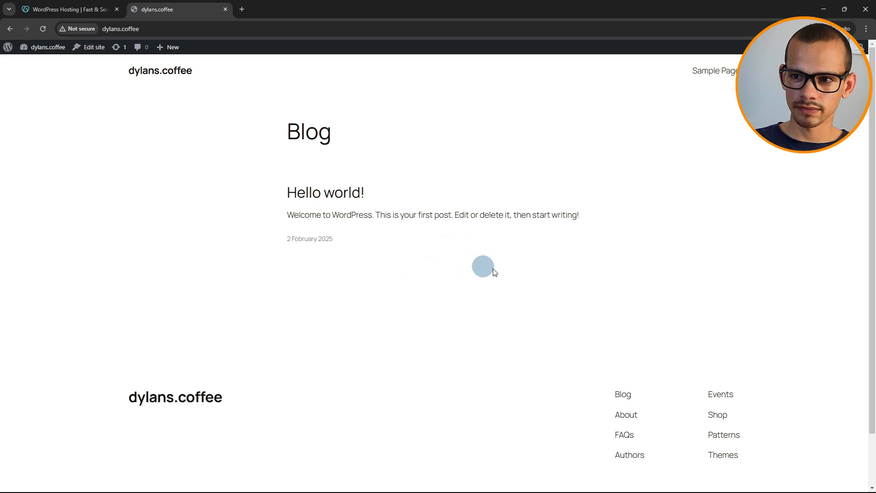
pyautogui.click(38, 46)
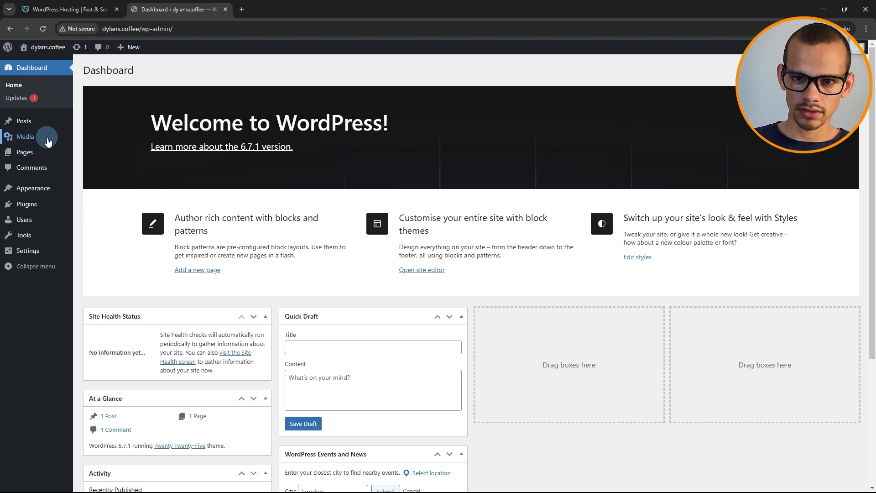
# List all posts and move the default "Hello world!" post to the Bin.
pyautogui.moveTo(23, 121)
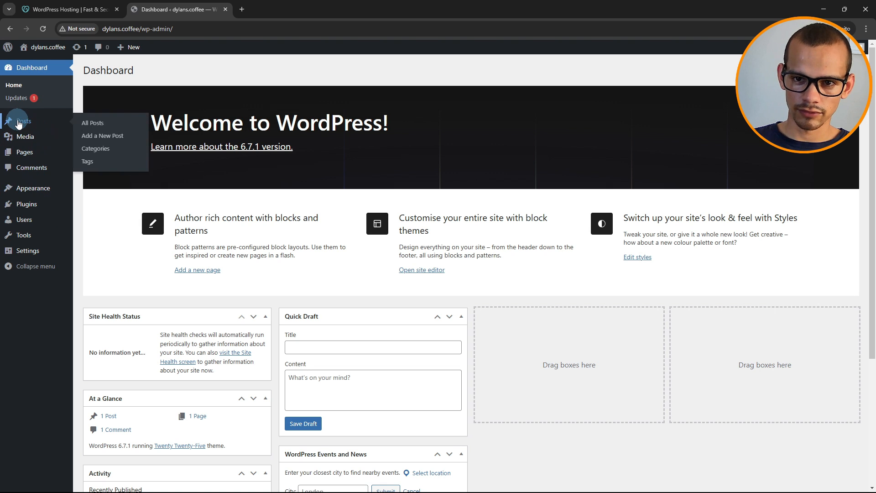
pyautogui.click(97, 123)
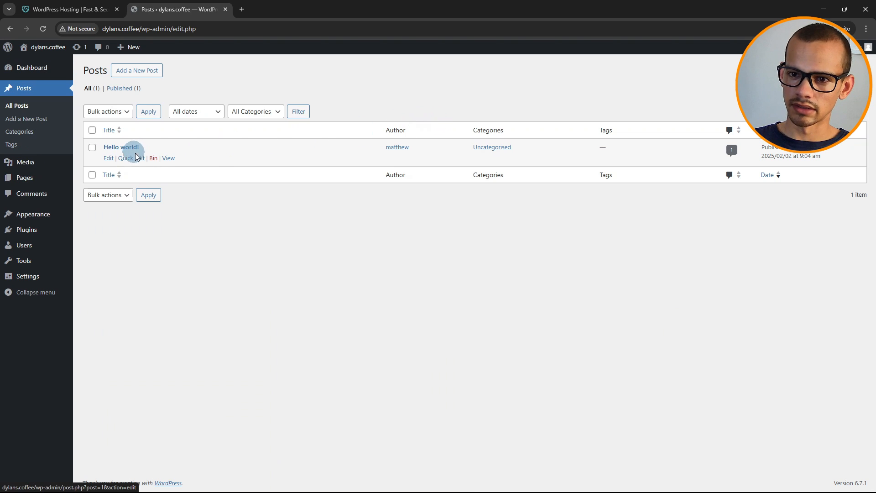
pyautogui.click(154, 160)
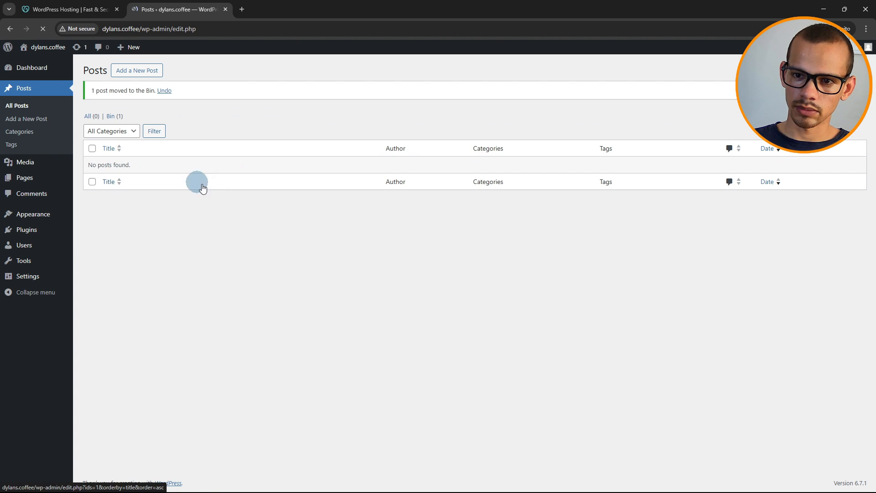
# Show the binned posts and permanently delete the "Hello world!" post.
pyautogui.click(114, 115)
pyautogui.click(159, 158)
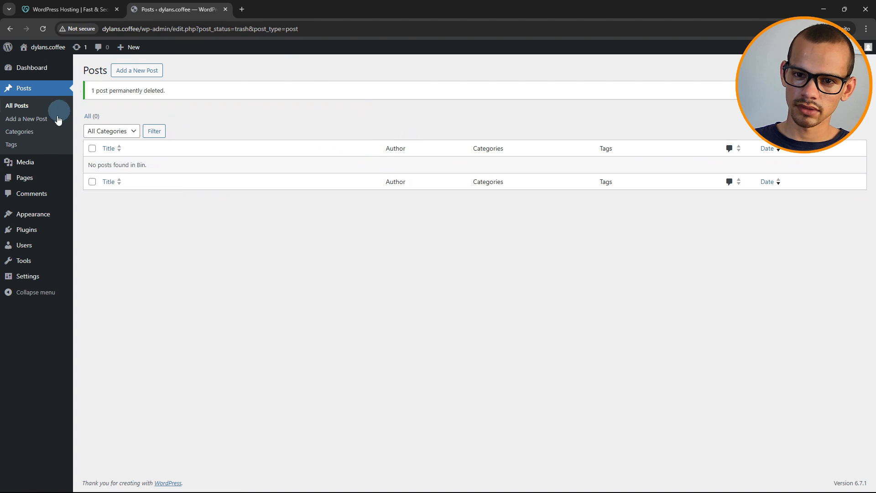
# List all pages and move both the Privacy Policy draft and the Sample Page to the Bin.
pyautogui.moveTo(27, 177)
pyautogui.click(100, 180)
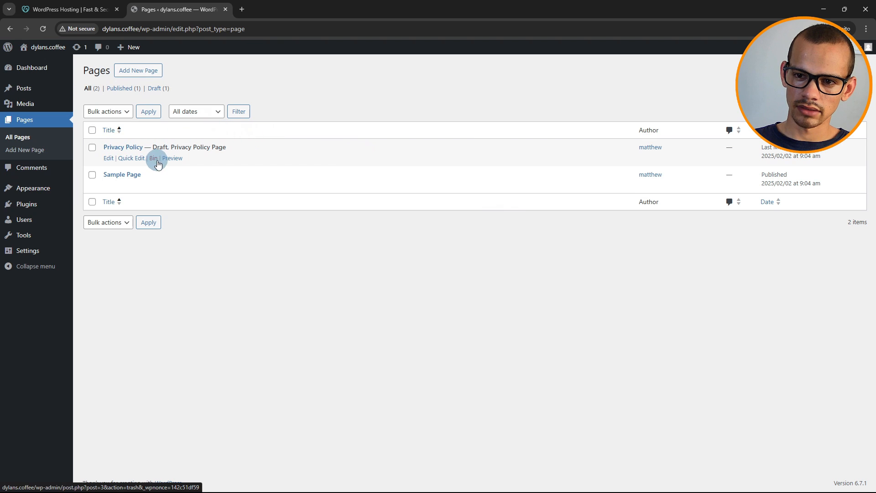
pyautogui.click(92, 130)
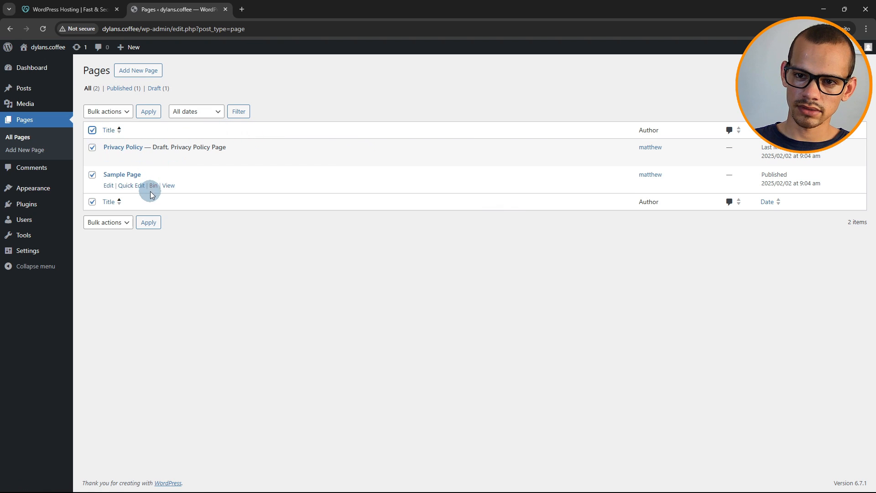
pyautogui.click(117, 111)
pyautogui.click(114, 150)
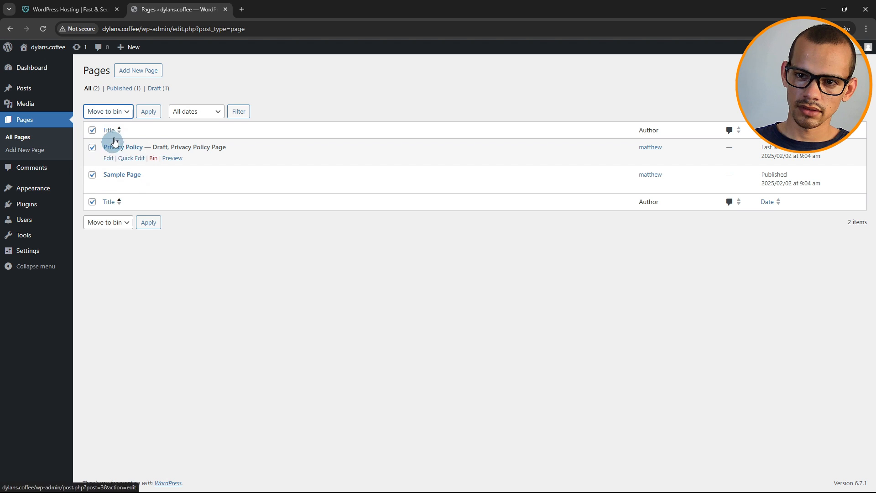
pyautogui.click(146, 116)
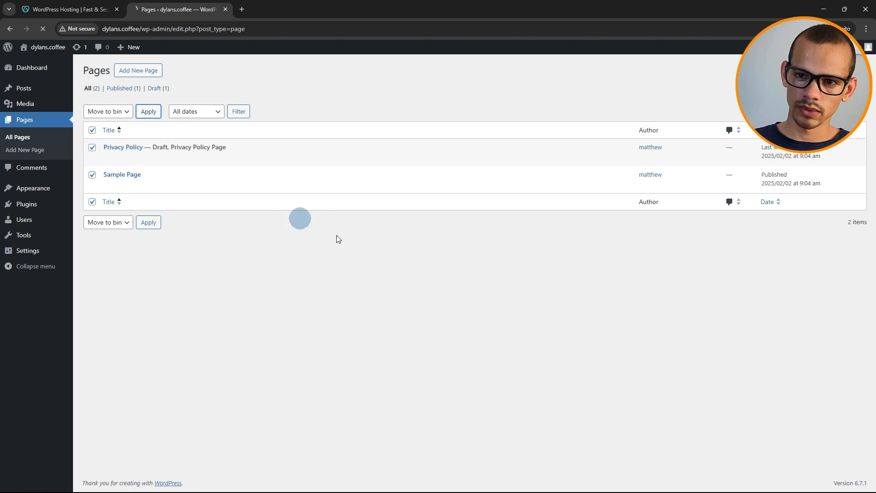
# Show the binned pages and permanently delete both Privacy Policy and Sample Page.
pyautogui.click(114, 115)
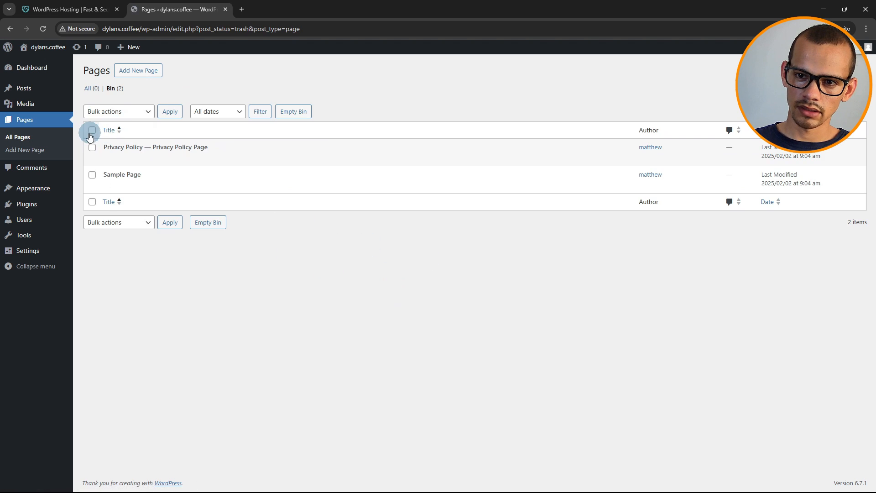
pyautogui.click(92, 130)
pyautogui.click(117, 112)
pyautogui.click(115, 150)
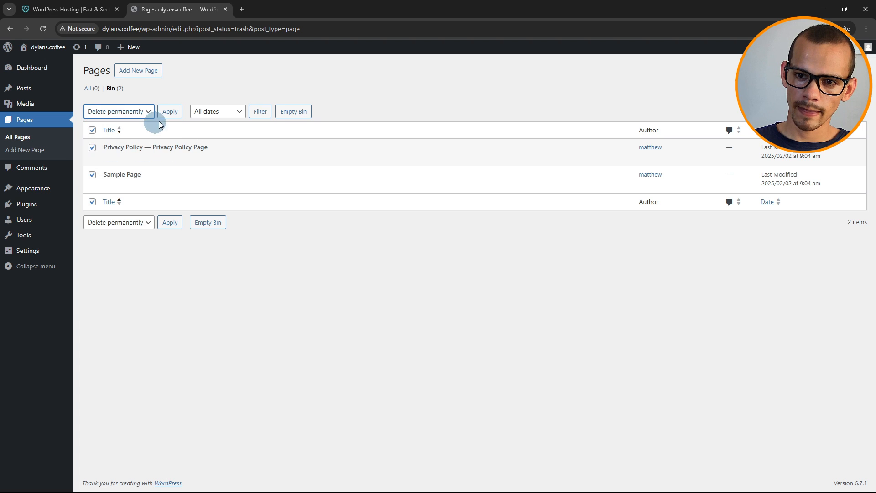
pyautogui.click(169, 111)
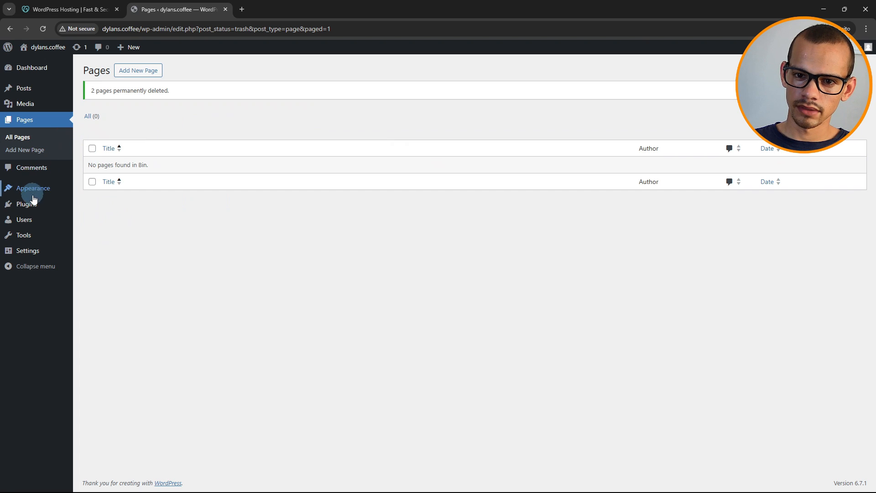
# List the installed plugins and delete both Akismet Anti-spam and Hello Dolly together with their data.
pyautogui.moveTo(30, 204)
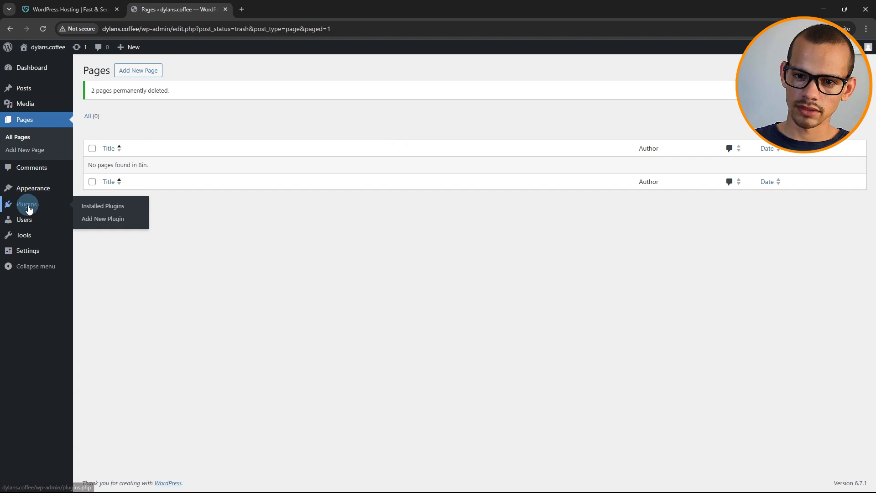
pyautogui.click(103, 206)
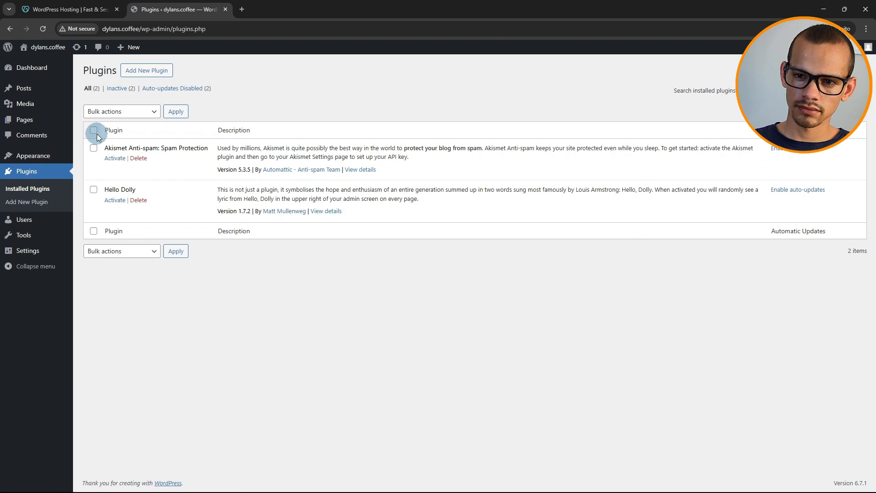
pyautogui.click(95, 131)
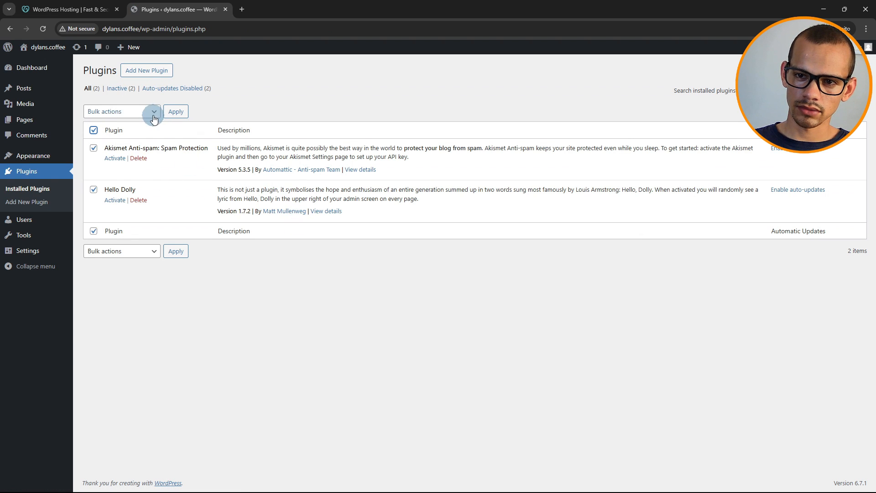
pyautogui.click(153, 117)
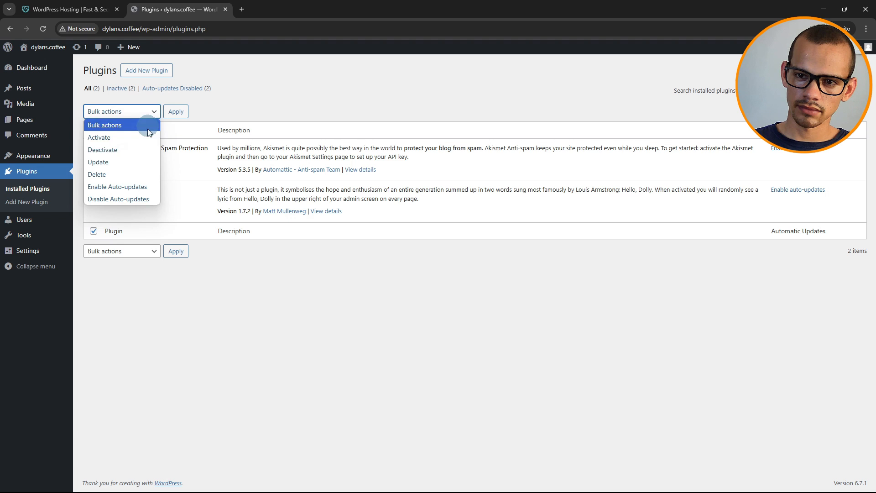
pyautogui.click(137, 174)
pyautogui.click(176, 112)
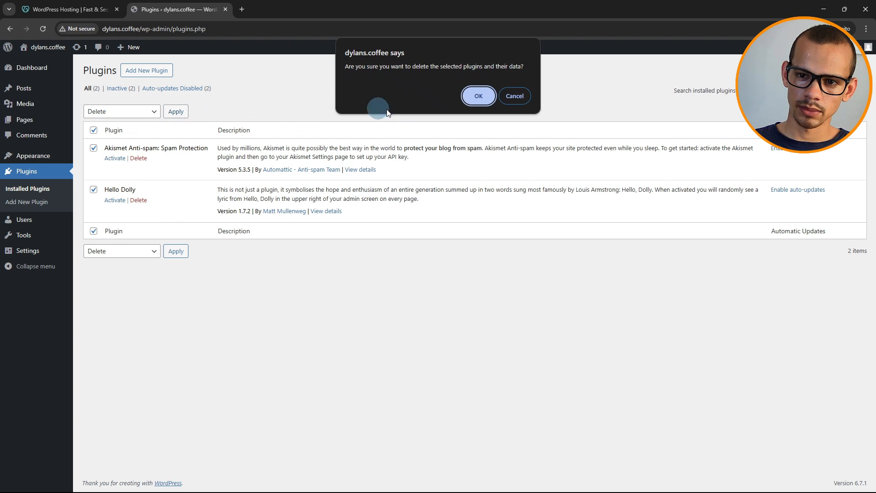
pyautogui.click(478, 96)
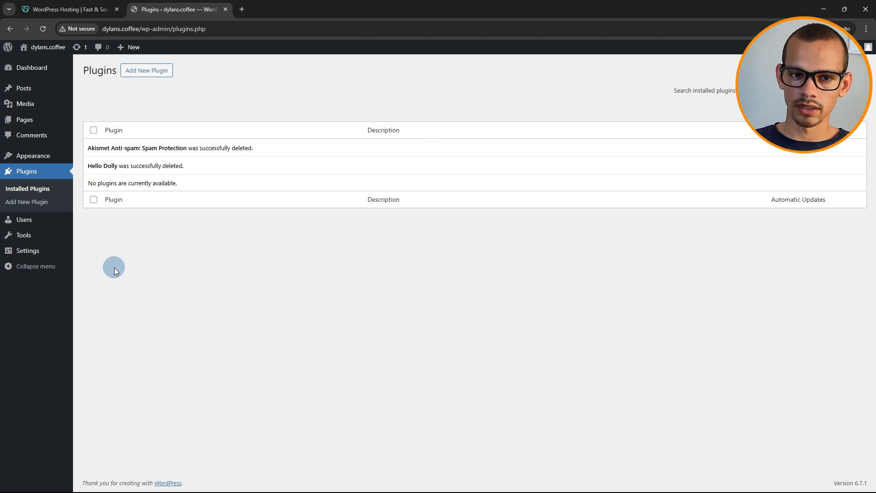
# Search the new plugins for "starter templates", then install and activate Brainstorm Force's Starter Templates plugin.
pyautogui.click(149, 73)
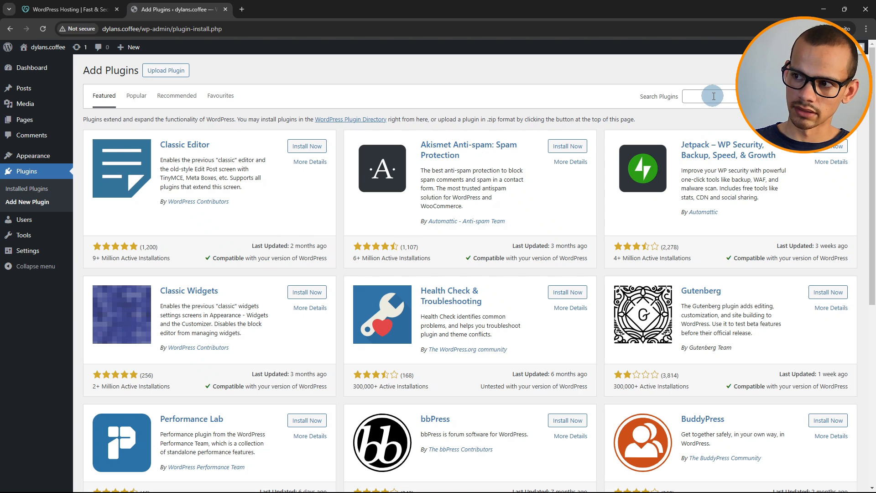
pyautogui.click(714, 97)
pyautogui.write('starter')
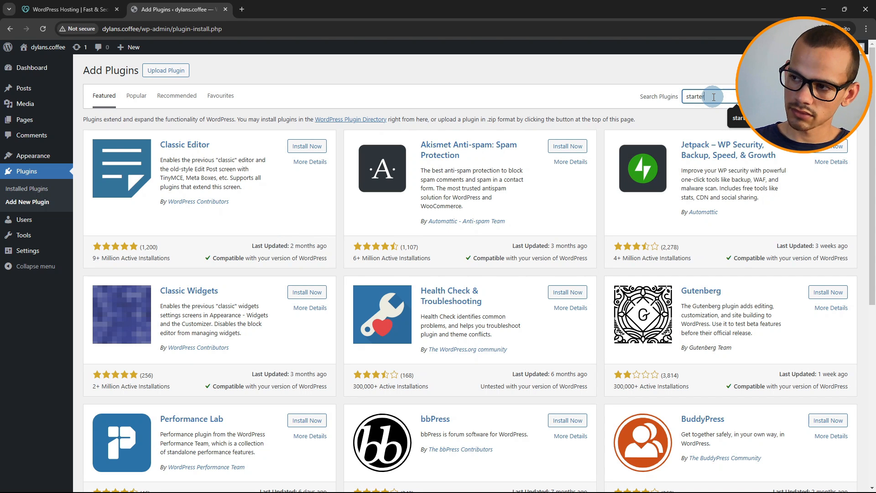
pyautogui.write(' templates')
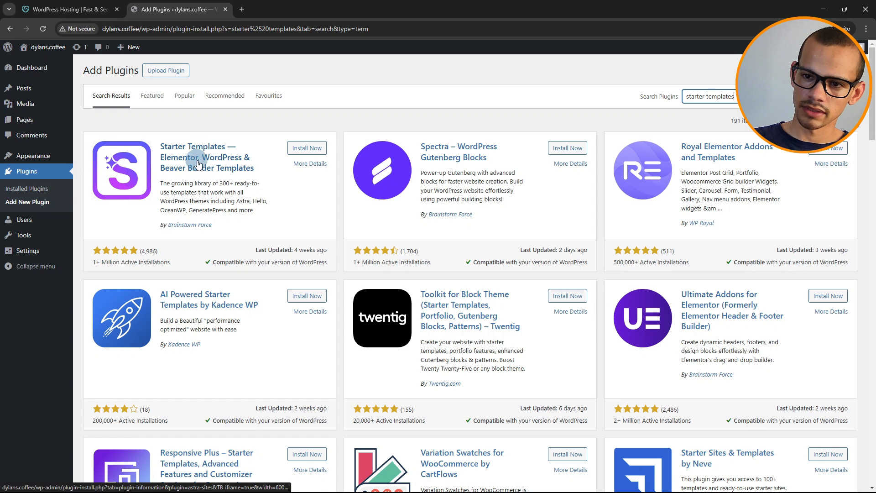
pyautogui.click(302, 148)
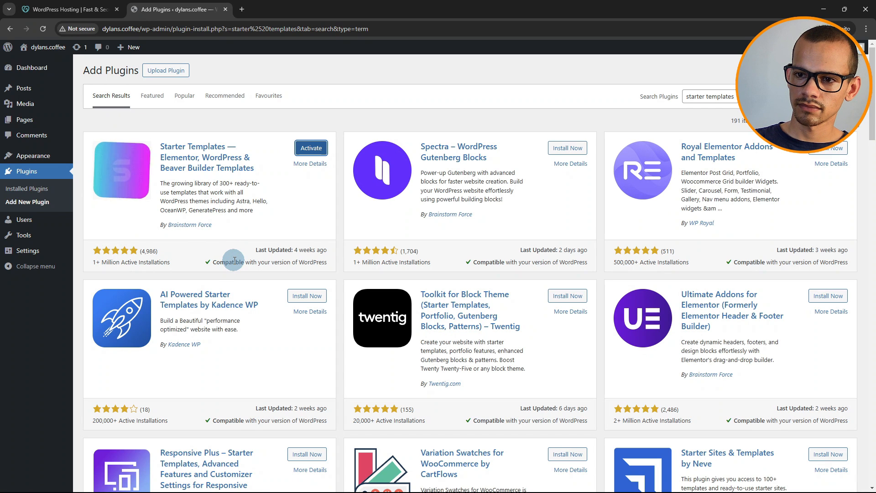
pyautogui.click(308, 152)
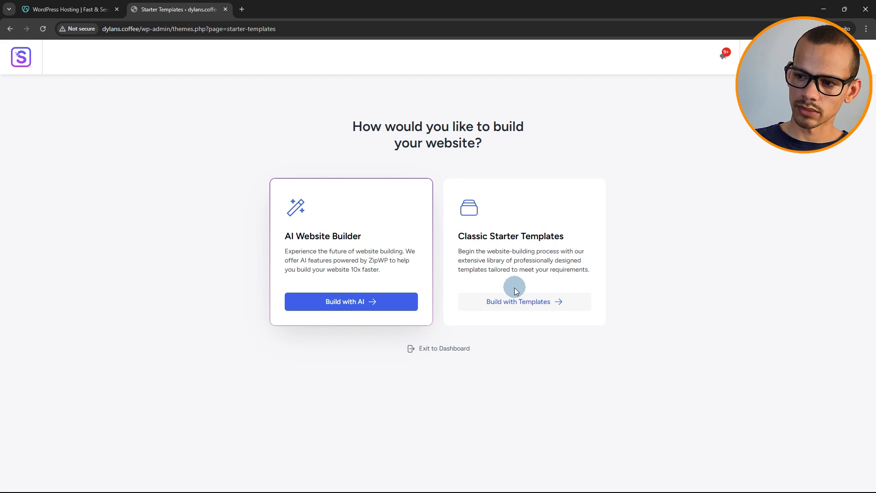
# Choose to build with Classic Starter Templates using Elementor as page builder, and search the templates for "coffee".
pyautogui.click(538, 303)
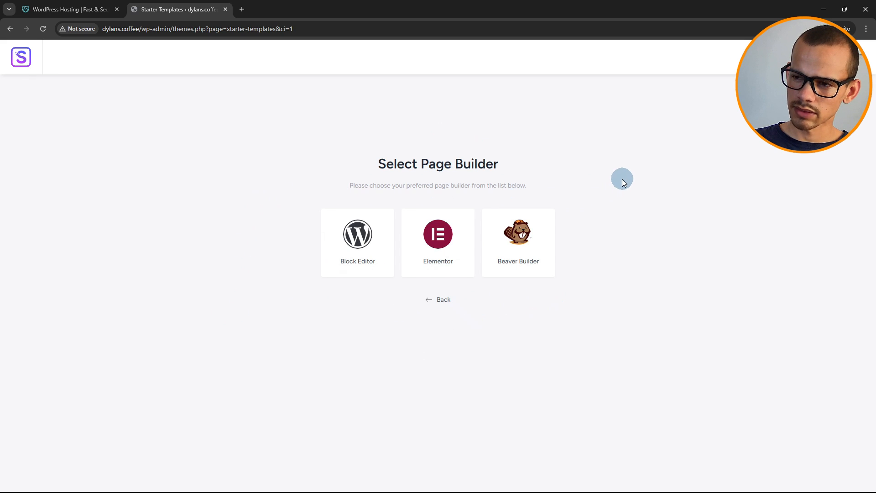
pyautogui.click(441, 248)
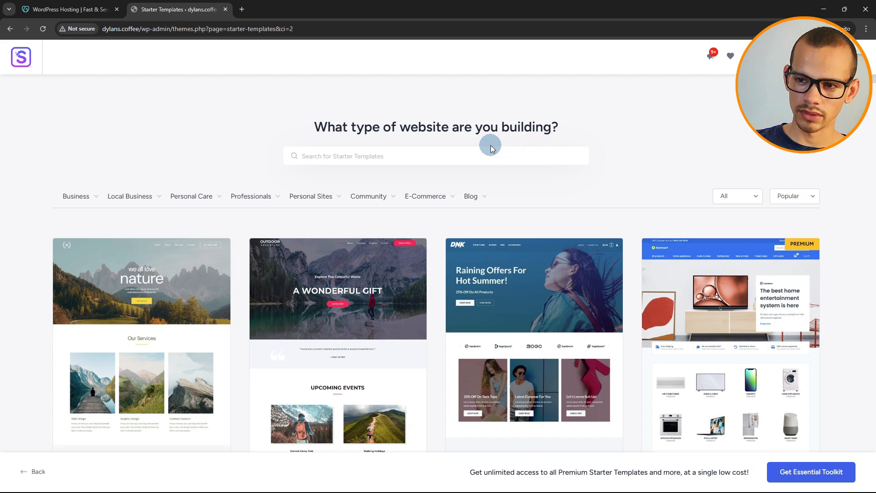
pyautogui.click(408, 159)
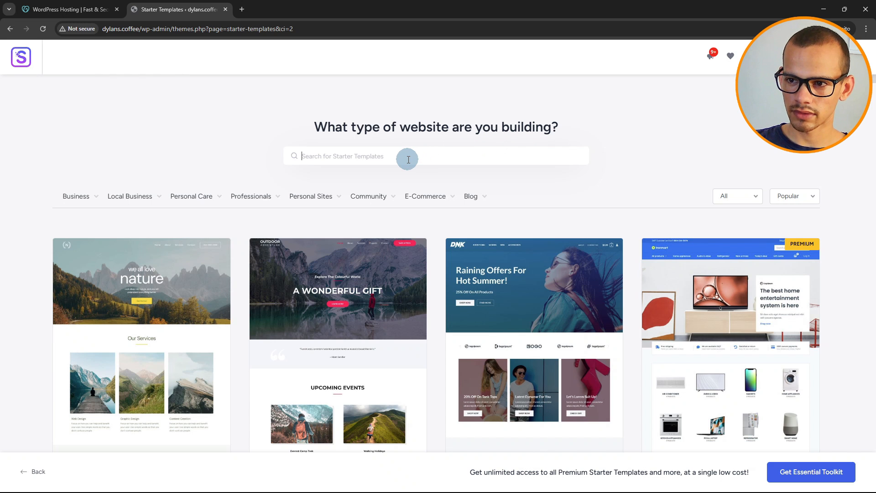
pyautogui.write('coff')
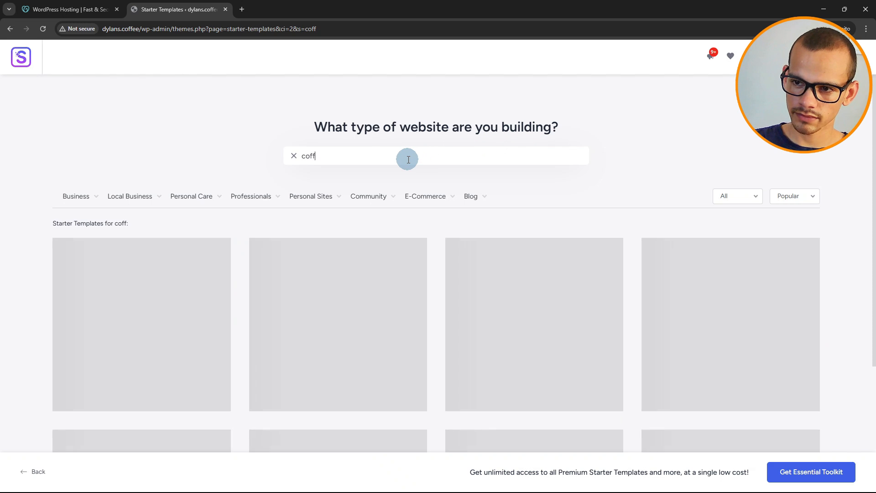
pyautogui.write('ee')
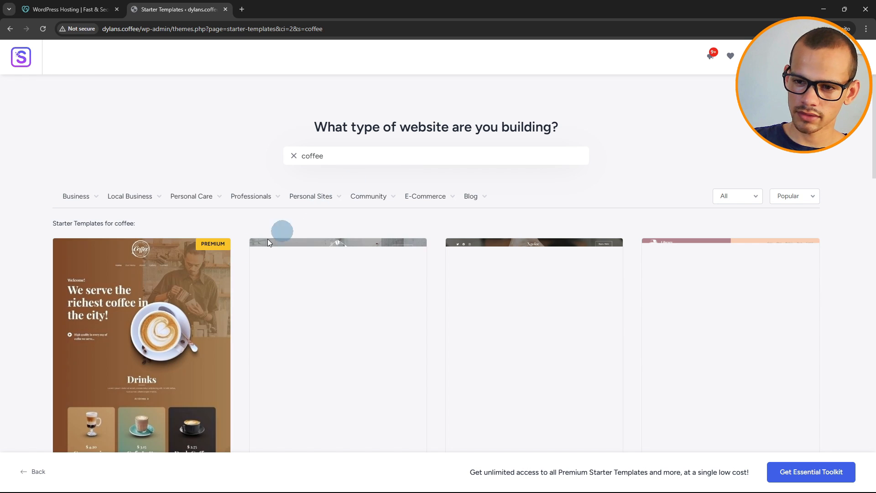
# Look through the coffee starter templates and compare the free and premium designs.
pyautogui.scroll(-2, 182, 283)
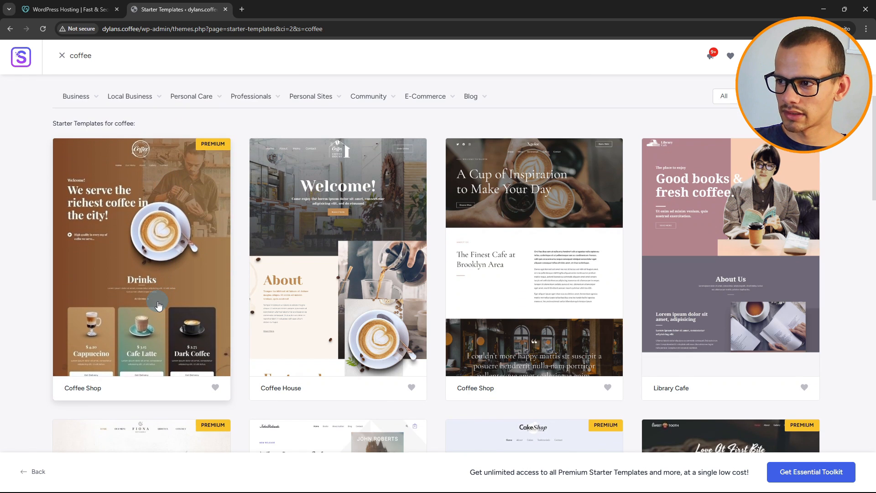
pyautogui.scroll(-1, 200, 120)
pyautogui.scroll(-2, 197, 312)
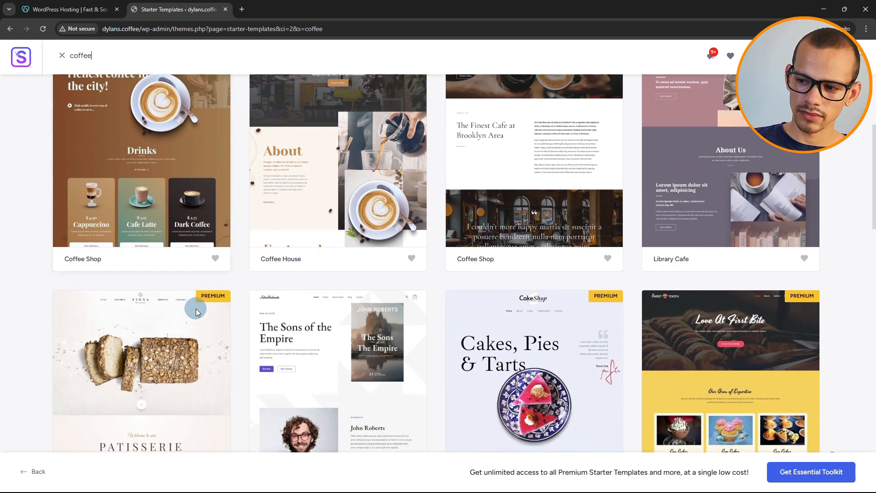
pyautogui.scroll(-3, 605, 314)
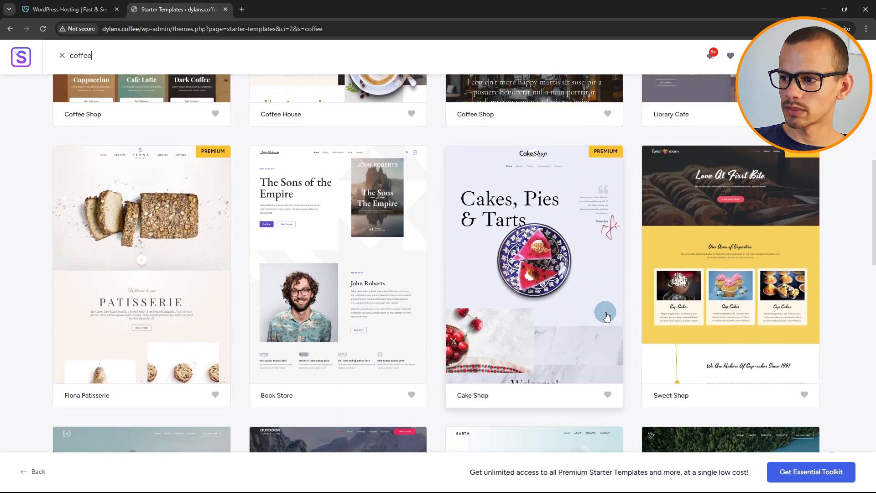
pyautogui.scroll(-5, 606, 316)
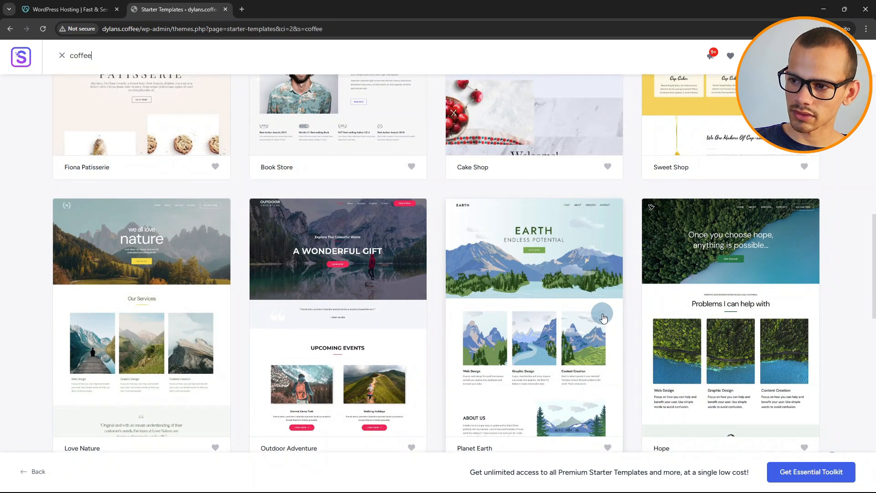
pyautogui.scroll(-2, 603, 318)
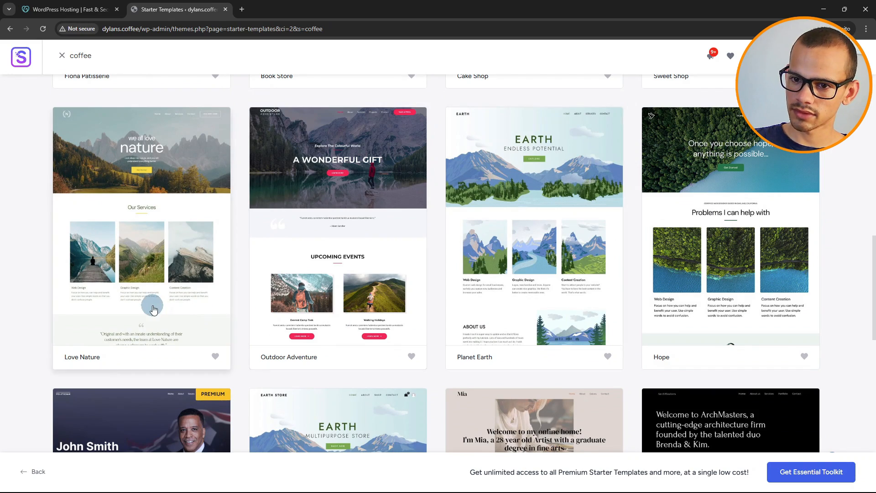
pyautogui.scroll(-5, 156, 308)
pyautogui.scroll(20, 164, 297)
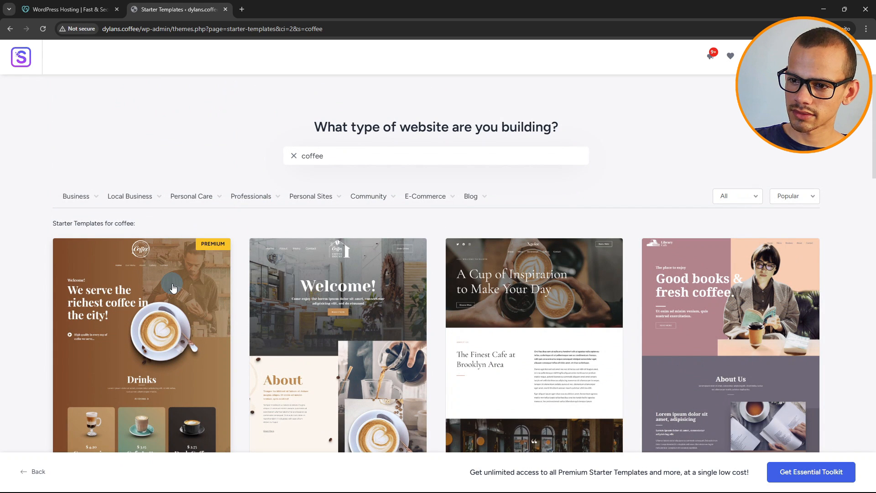
pyautogui.scroll(-3, 173, 288)
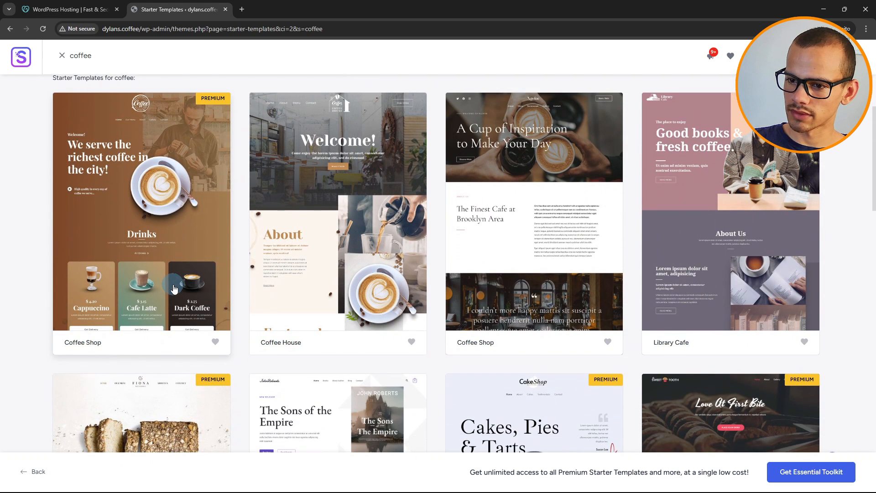
pyautogui.scroll(1, 174, 287)
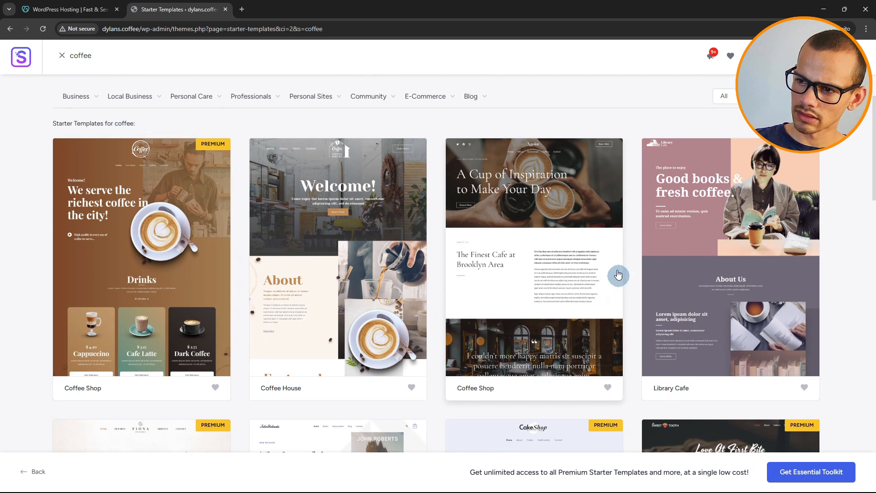
# Select the free Coffee Shop template headed "A Cup of Inspiration to Make Your Day" and look through its preview.
pyautogui.click(501, 228)
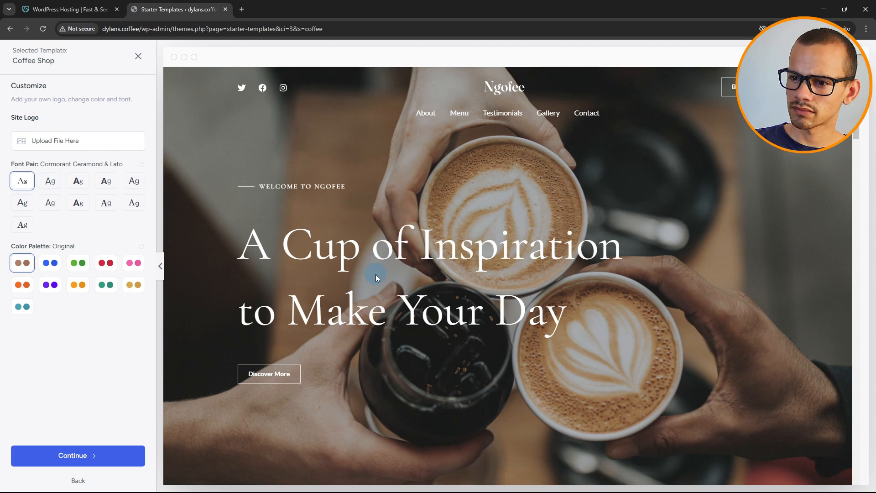
pyautogui.scroll(-10, 376, 298)
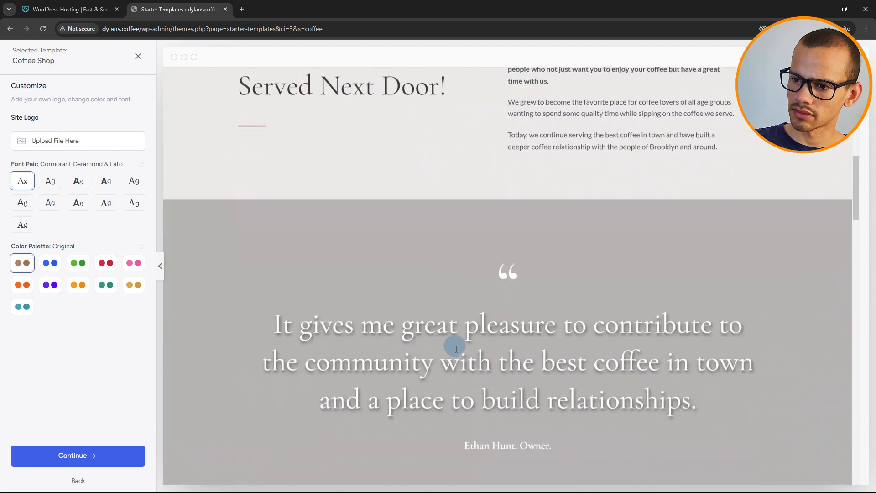
pyautogui.scroll(-10, 459, 376)
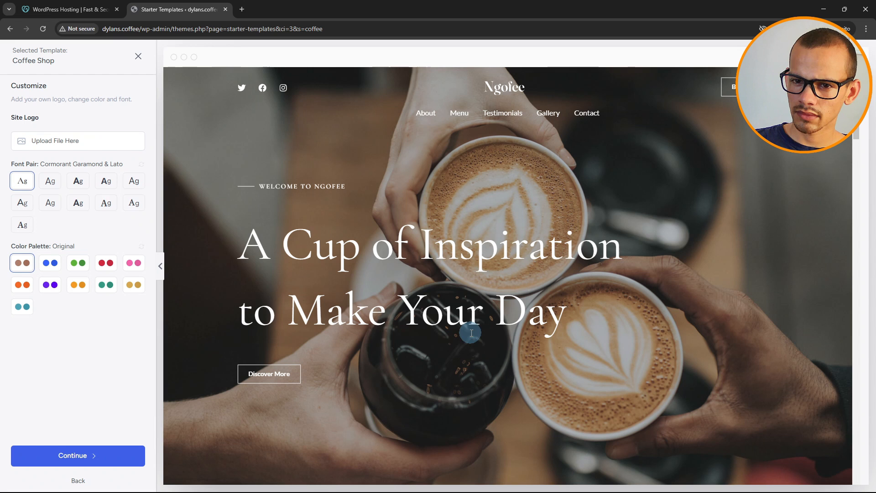
# Try several font pairs on the template, including Work Sans & Inter and Crimson Text & Plus Jakarta Sans, and return to Cormorant Garamond & Lato.
pyautogui.click(51, 181)
pyautogui.click(78, 181)
pyautogui.click(106, 181)
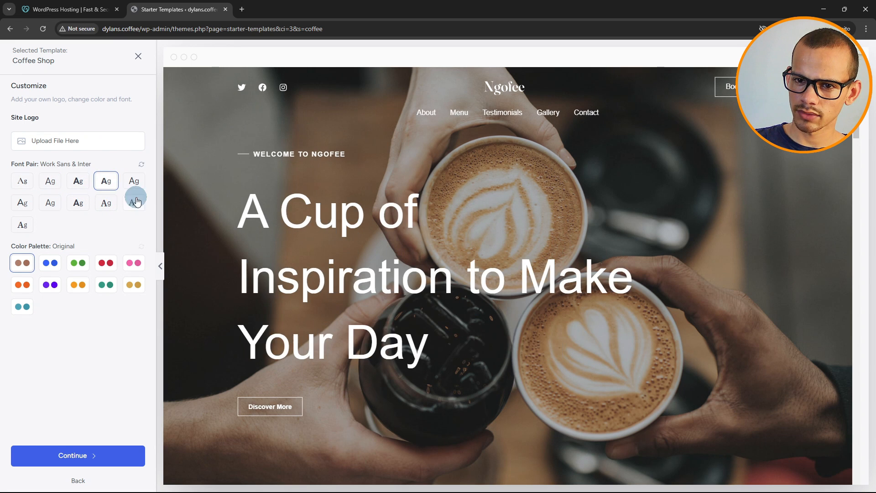
pyautogui.click(133, 182)
pyautogui.click(136, 203)
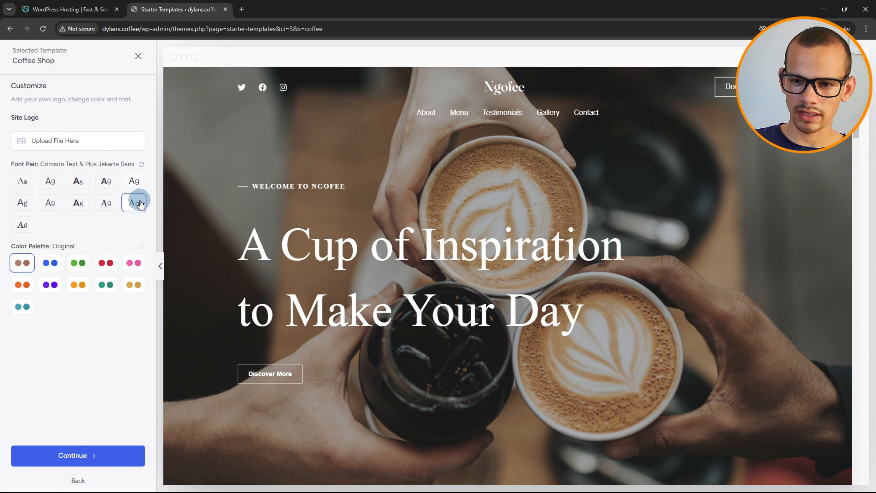
pyautogui.click(92, 205)
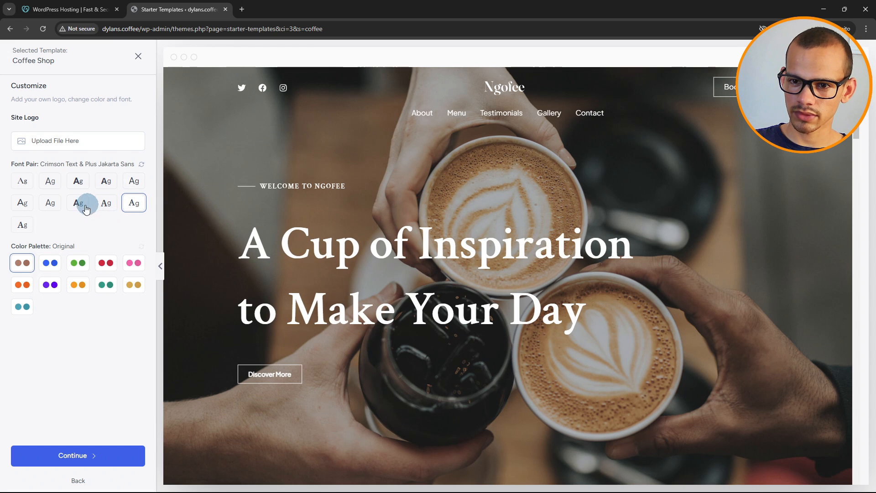
pyautogui.click(26, 182)
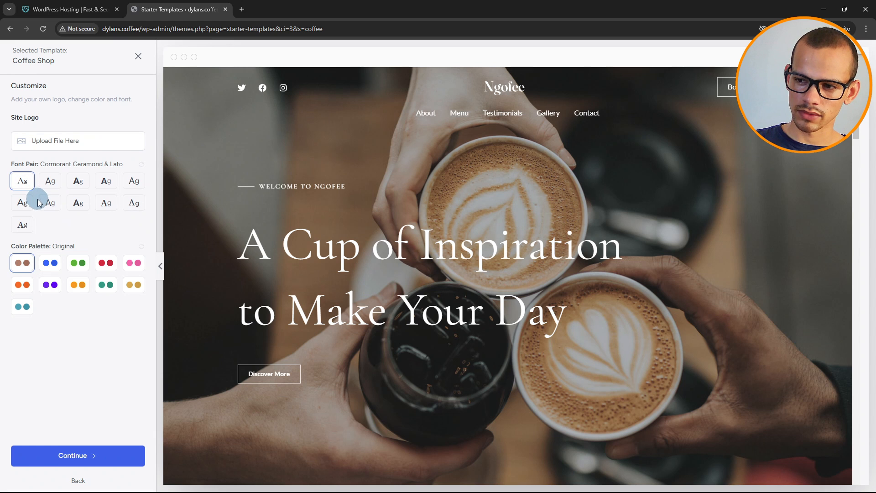
# Preview the blue Style 1 color palette, restore the Original palette, and continue without adding optional features.
pyautogui.click(51, 265)
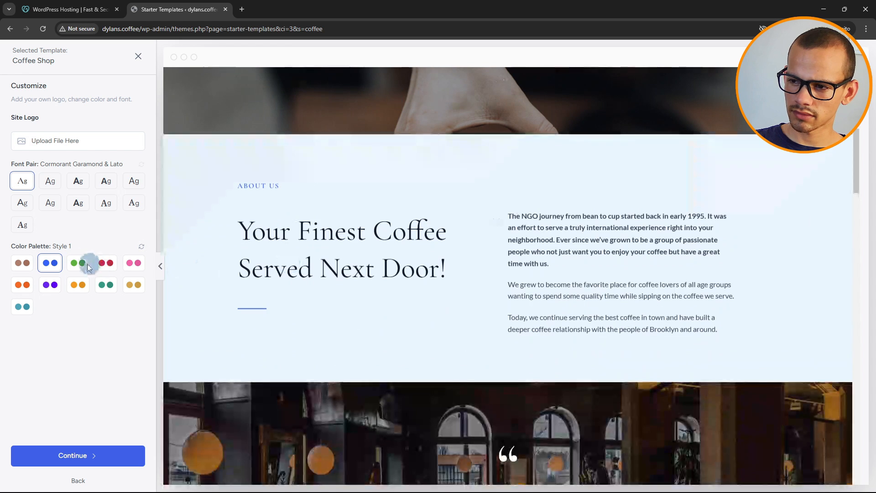
pyautogui.click(22, 263)
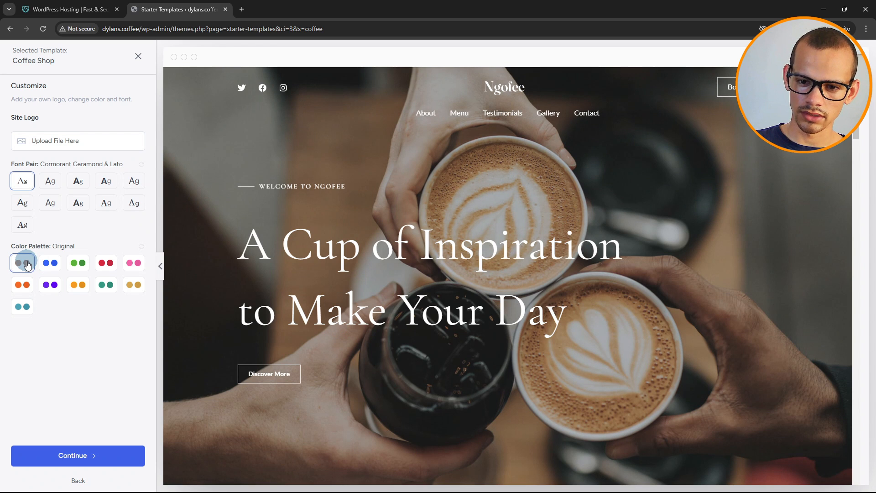
pyautogui.click(85, 456)
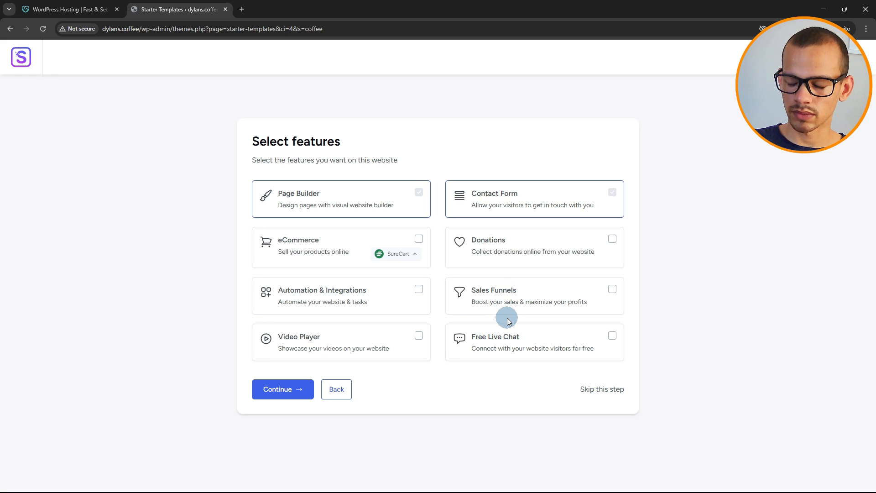
pyautogui.click(601, 390)
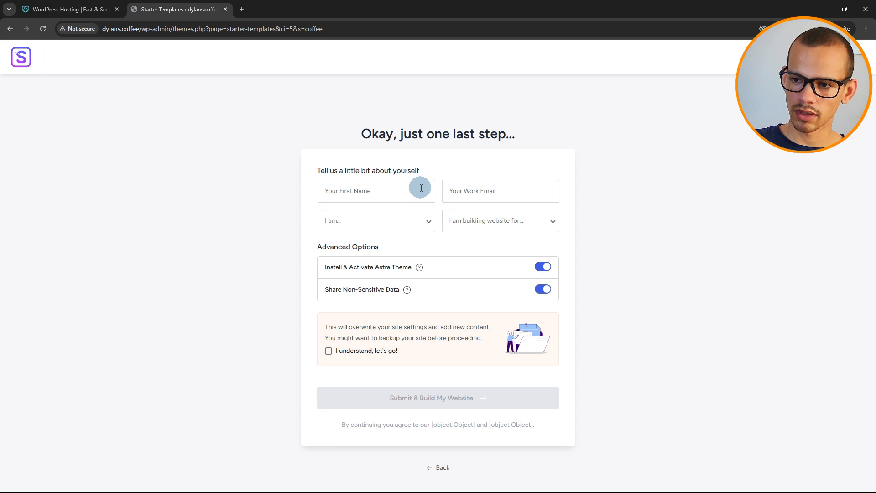
# Fill in the first name and work email, and set the experience to Beginner and the website's purpose to Myself/My Company.
pyautogui.click(361, 193)
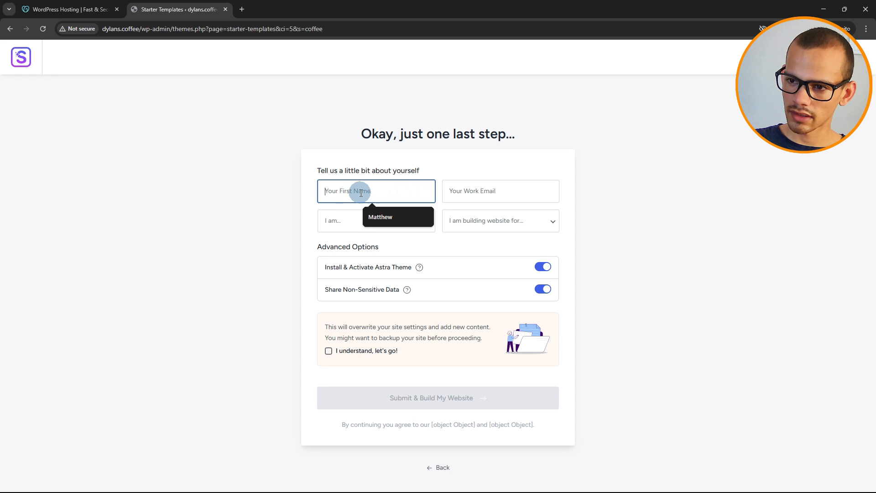
pyautogui.click(376, 218)
pyautogui.click(478, 190)
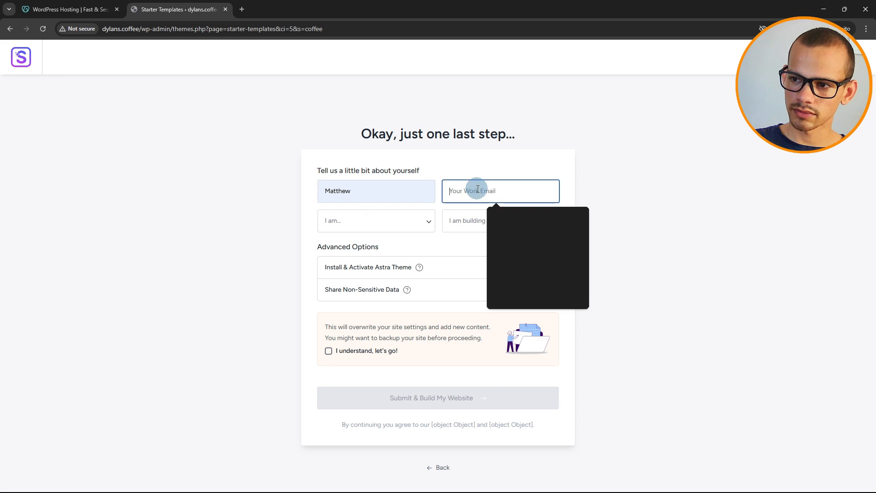
pyautogui.click(495, 217)
pyautogui.click(391, 227)
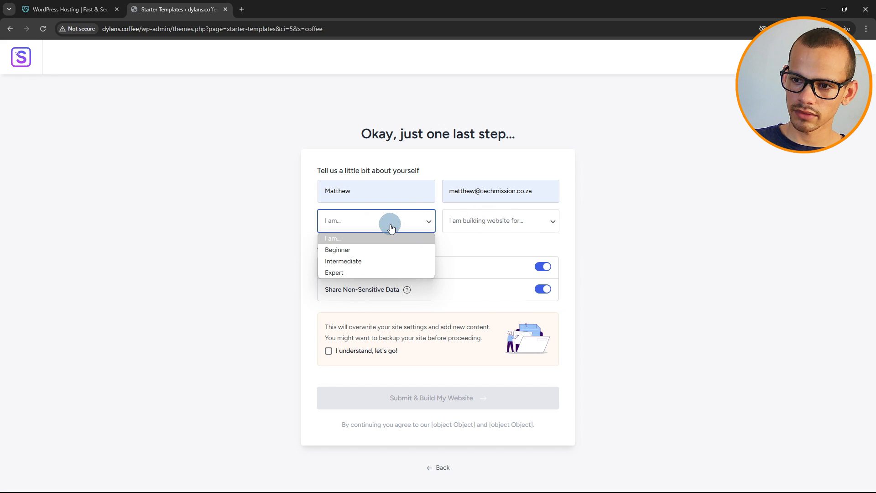
pyautogui.click(348, 252)
pyautogui.click(470, 222)
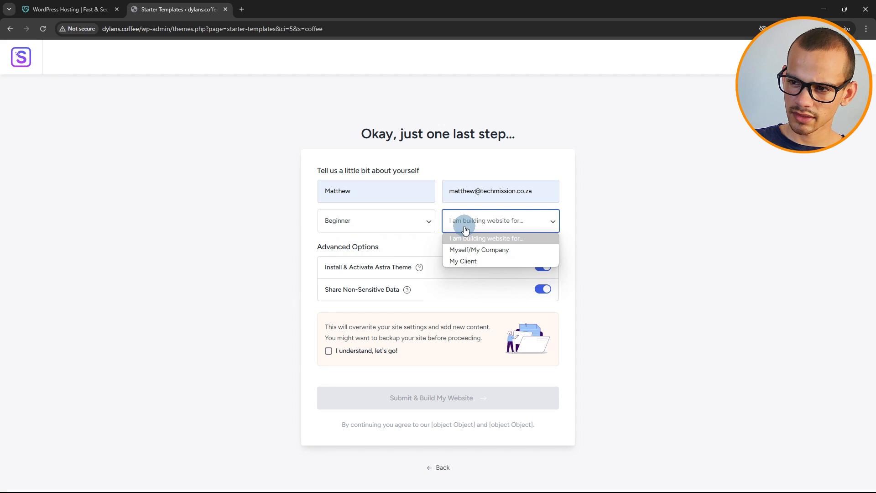
pyautogui.click(509, 249)
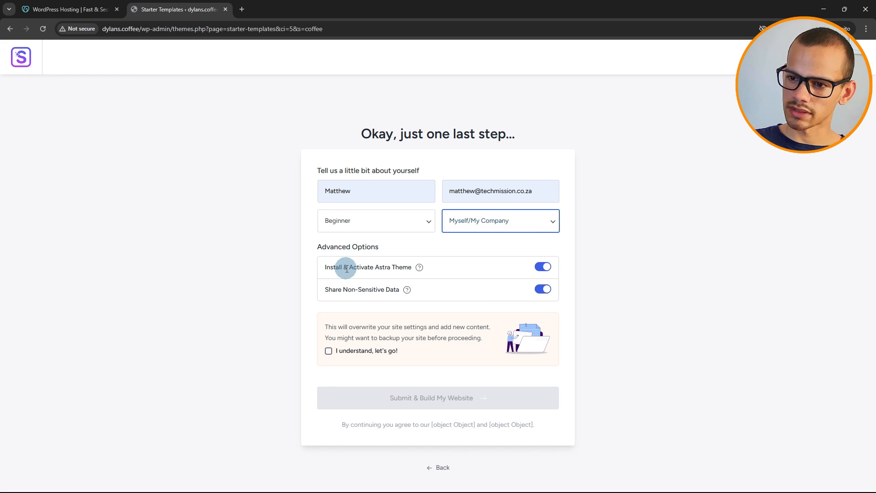
# Keep the Astra theme installation enabled, accept the site overwrite notice, and submit to build the website.
pyautogui.moveTo(326, 267); pyautogui.dragTo(408, 267)
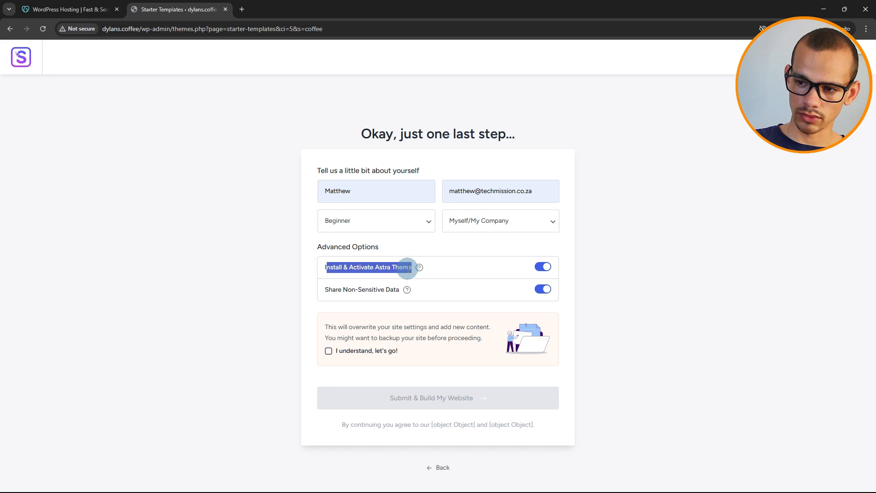
pyautogui.click(448, 236)
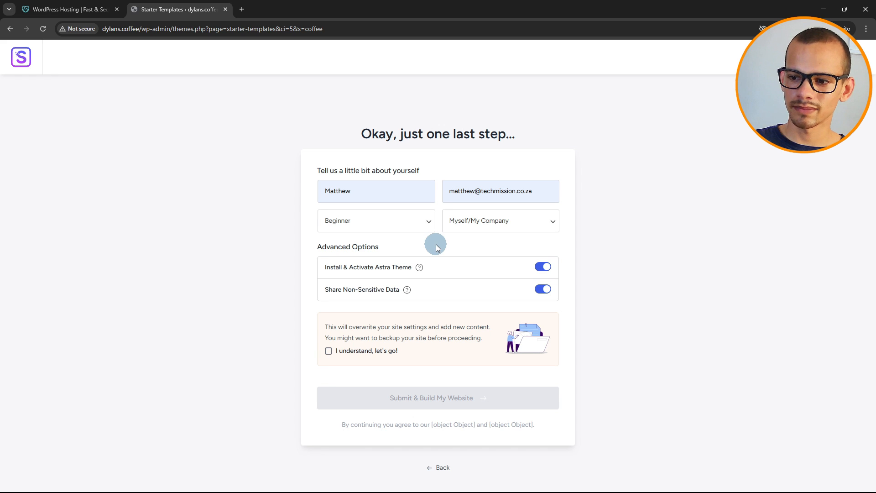
pyautogui.click(329, 352)
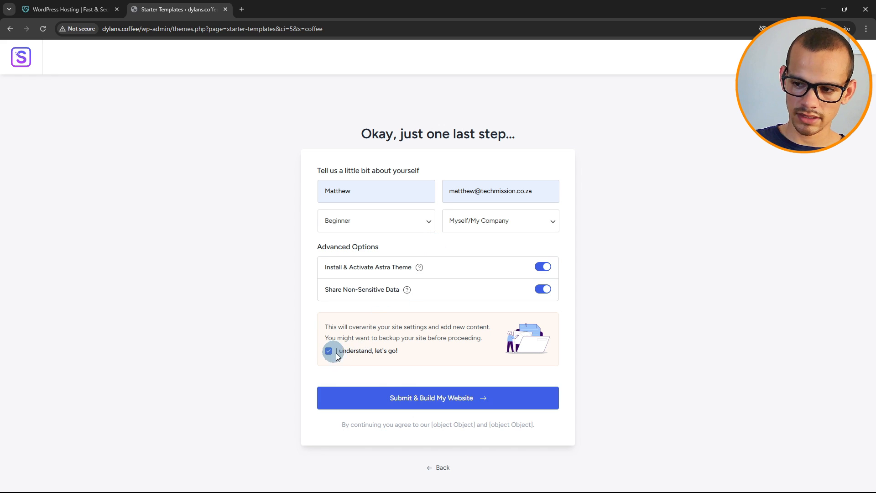
pyautogui.click(410, 399)
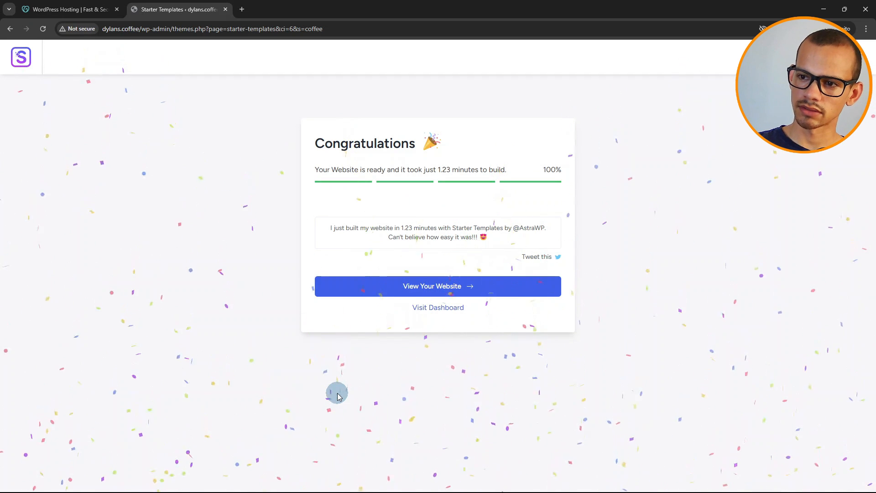
# Open the newly built website and look through its home page, from the hero and About Us section to the We Serve items.
pyautogui.click(435, 290)
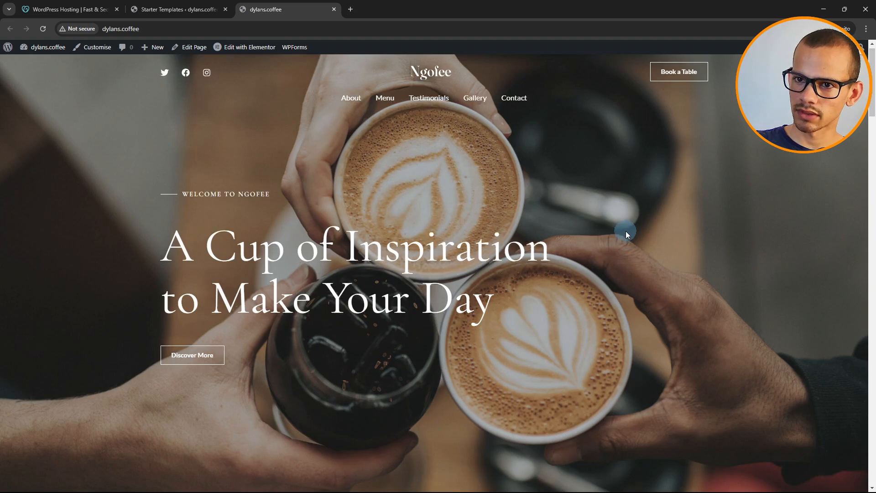
pyautogui.scroll(-3, 395, 256)
pyautogui.scroll(-15, 395, 257)
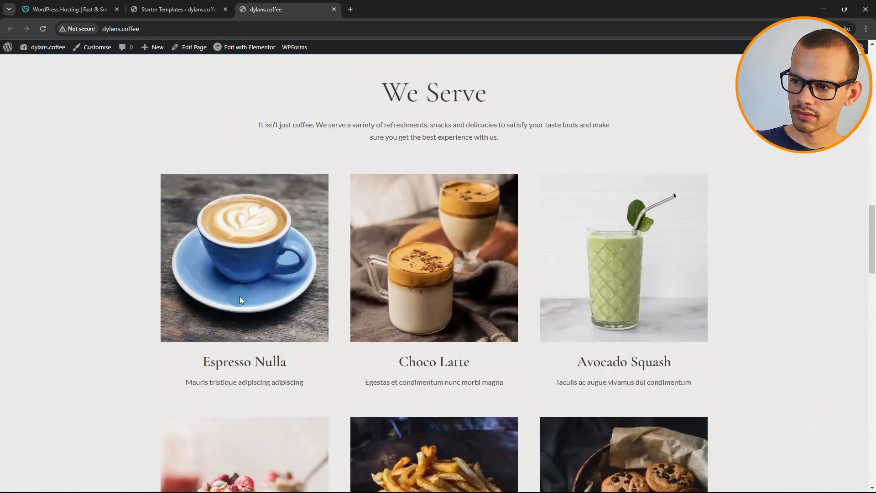
pyautogui.scroll(6, 240, 297)
pyautogui.scroll(6, 383, 273)
pyautogui.scroll(-8, 475, 254)
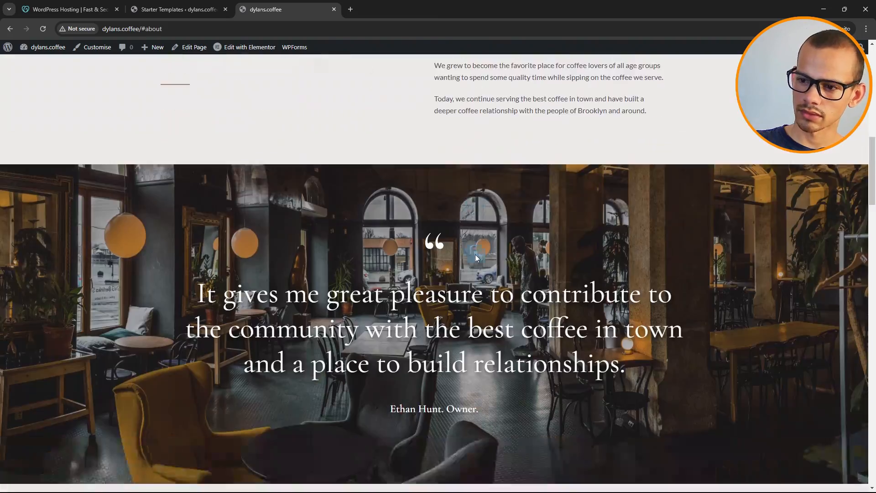
pyautogui.scroll(-6, 475, 254)
pyautogui.scroll(10, 475, 251)
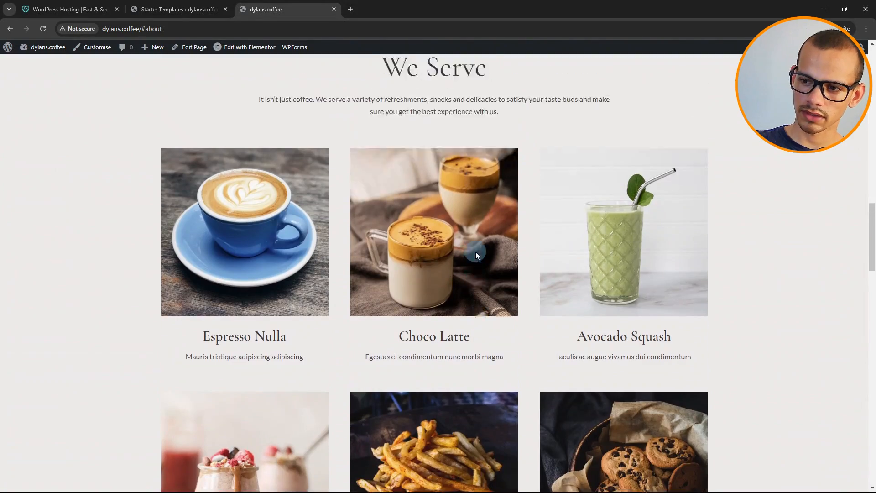
pyautogui.scroll(10, 475, 247)
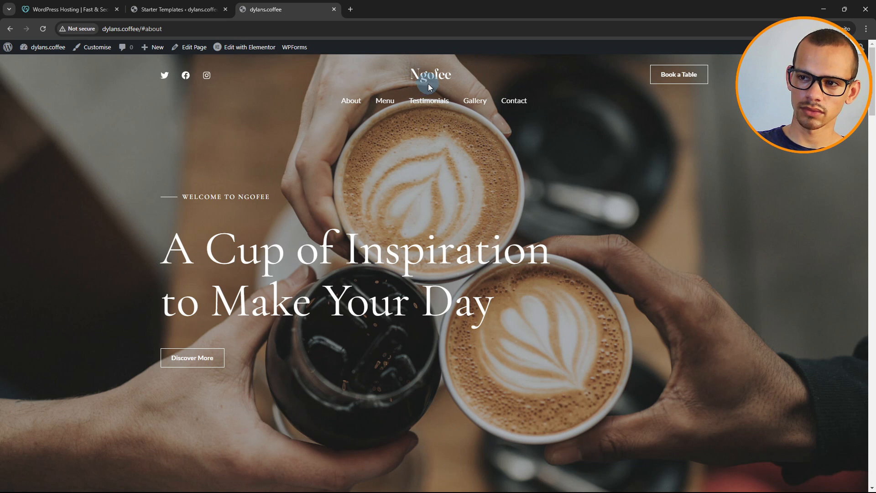
pyautogui.scroll(-10, 425, 214)
pyautogui.scroll(-5, 423, 215)
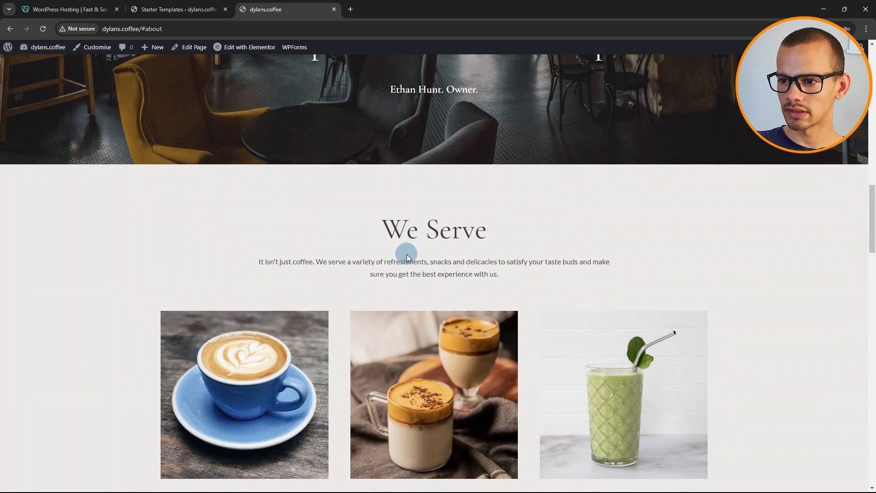
pyautogui.scroll(-6, 409, 250)
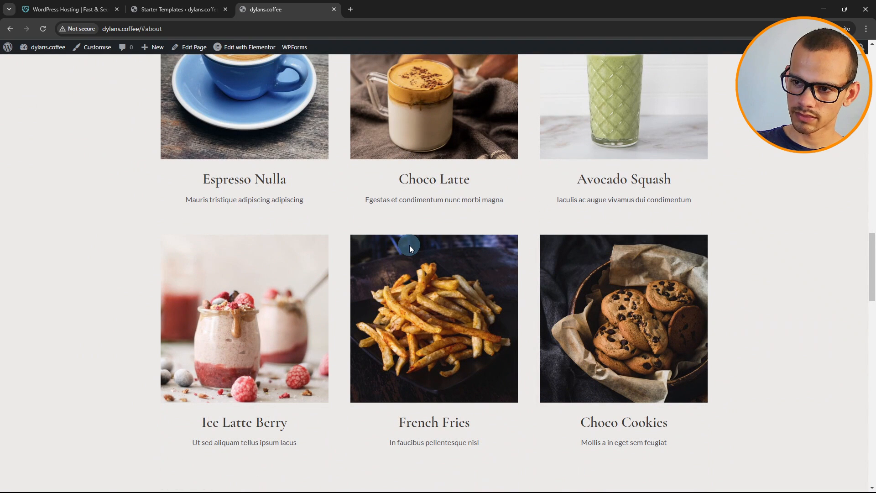
pyautogui.scroll(15, 409, 244)
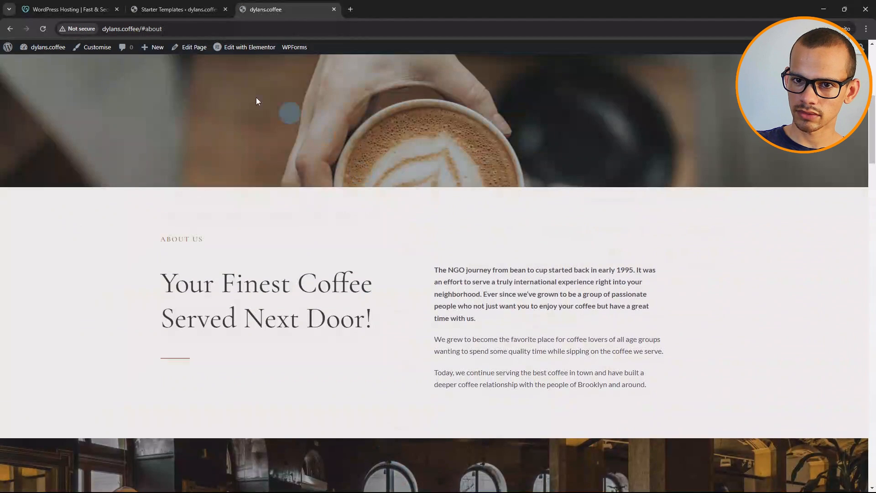
# Open the WordPress dashboard and examine the WPForms, Elementor and Astra entries and the list of installed plugins.
pyautogui.moveTo(47, 49)
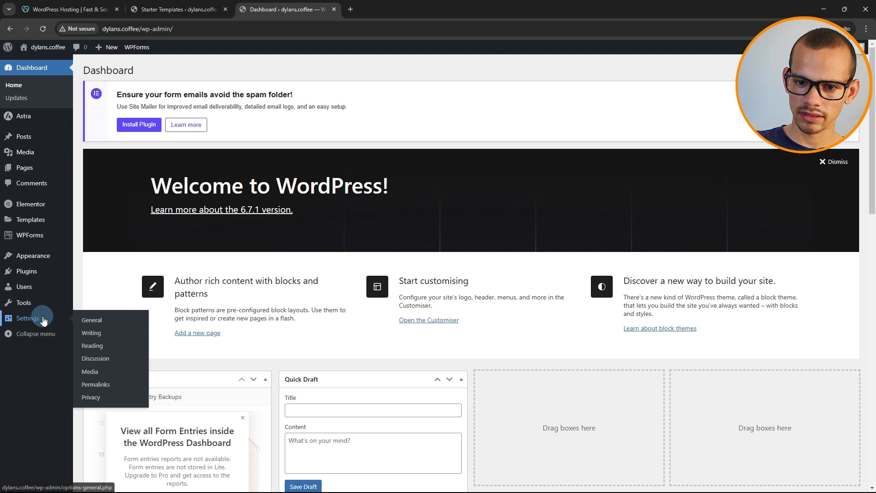
pyautogui.moveTo(37, 240)
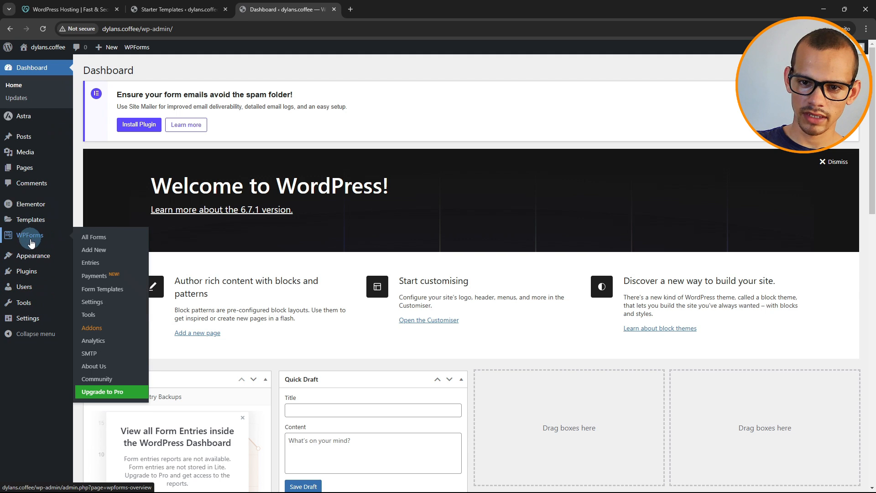
pyautogui.moveTo(36, 207)
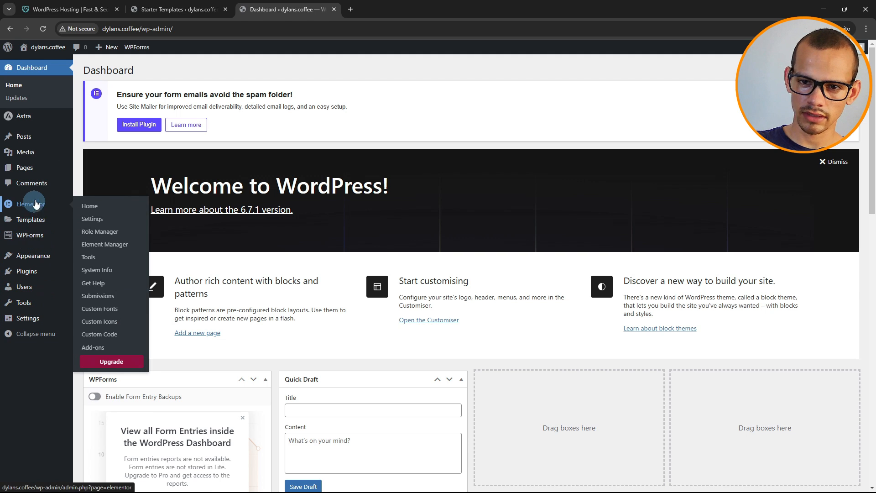
pyautogui.moveTo(26, 123)
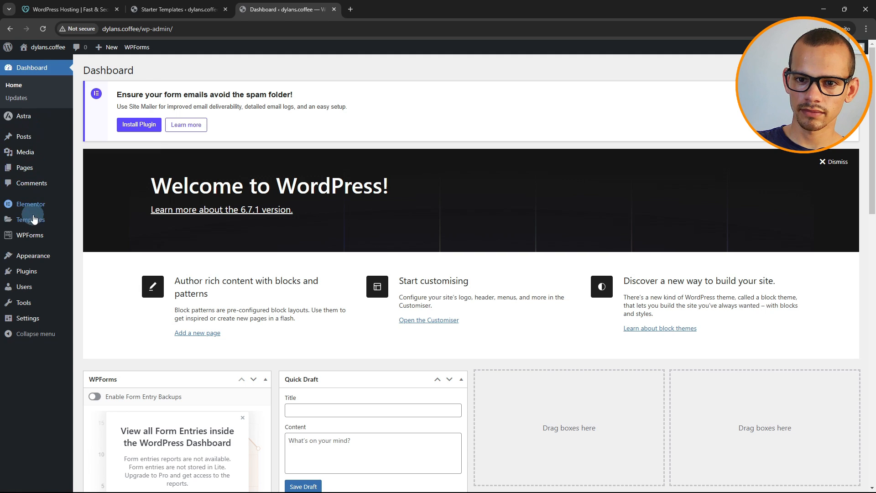
pyautogui.moveTo(27, 271)
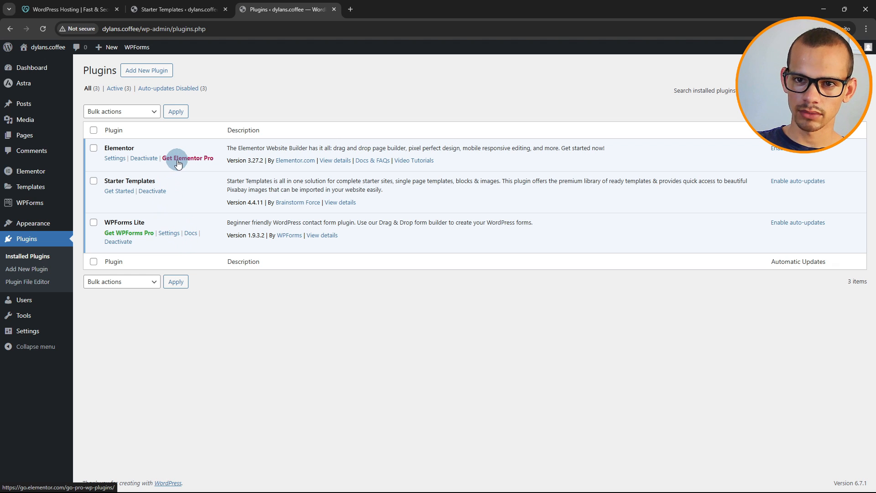
pyautogui.moveTo(54, 53)
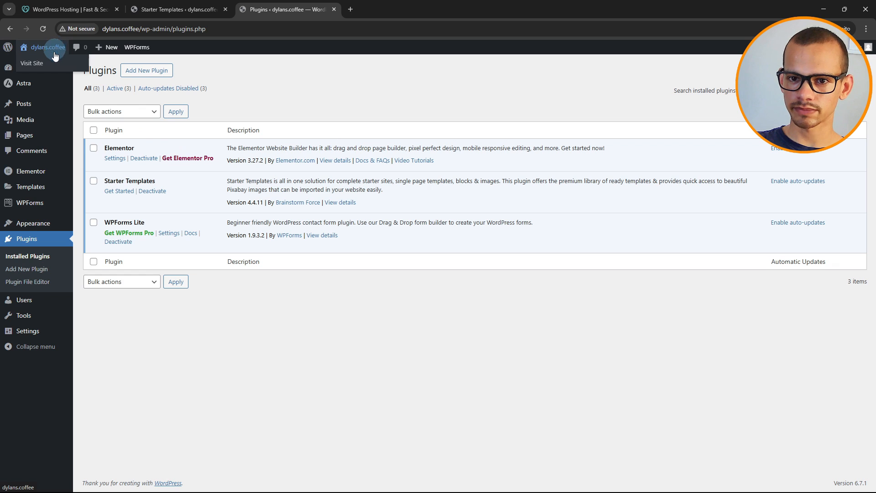
# Upload all the image files from the dylans coffee folder to the media library and check the uploaded list.
pyautogui.moveTo(37, 129)
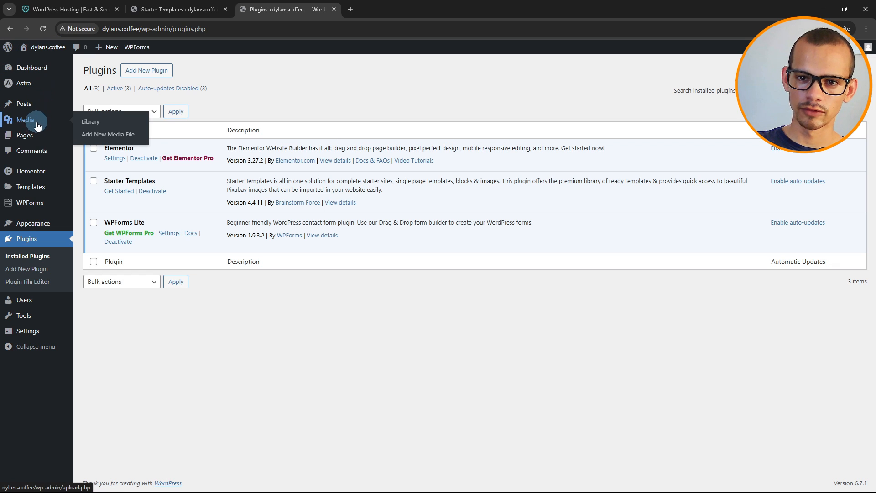
pyautogui.click(102, 135)
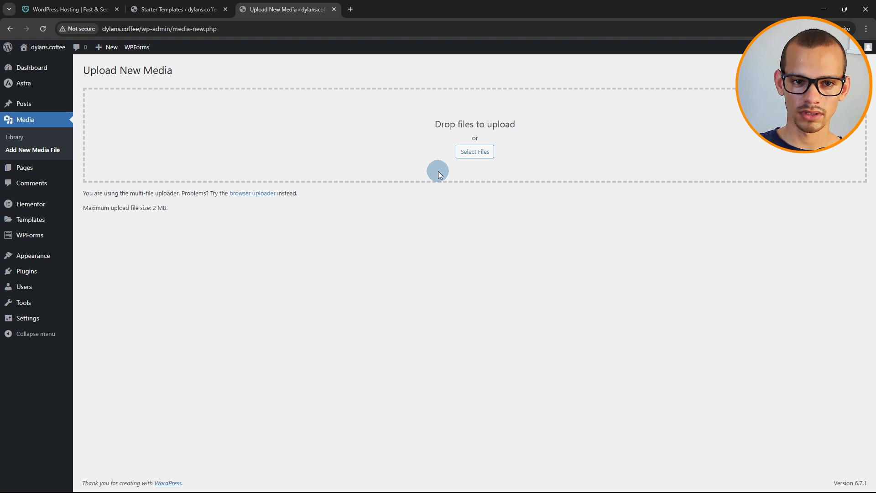
pyautogui.click(479, 152)
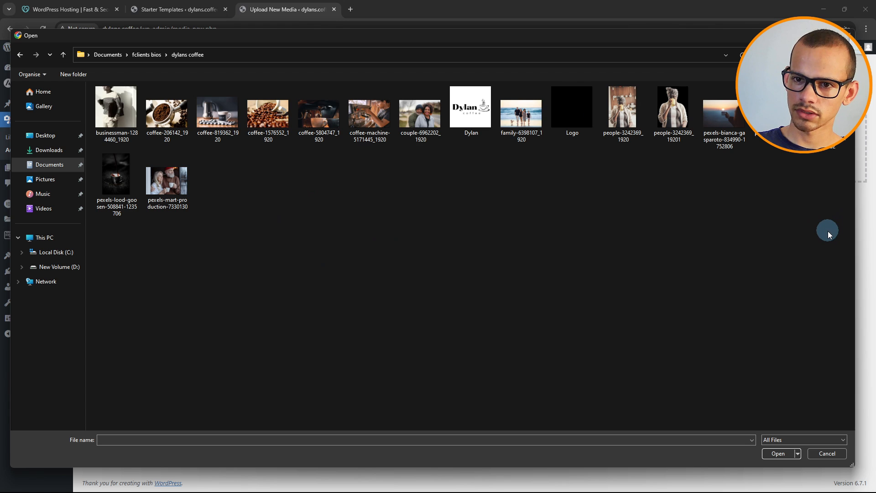
pyautogui.moveTo(827, 232); pyautogui.dragTo(125, 93)
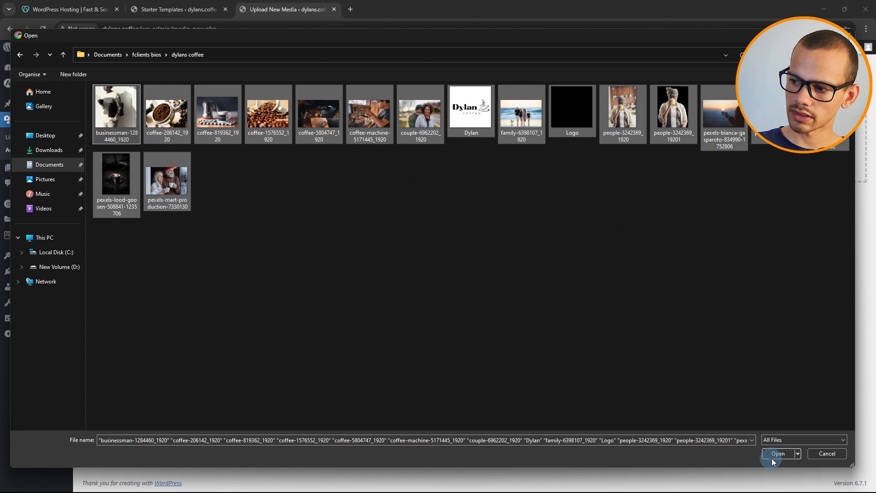
pyautogui.click(776, 454)
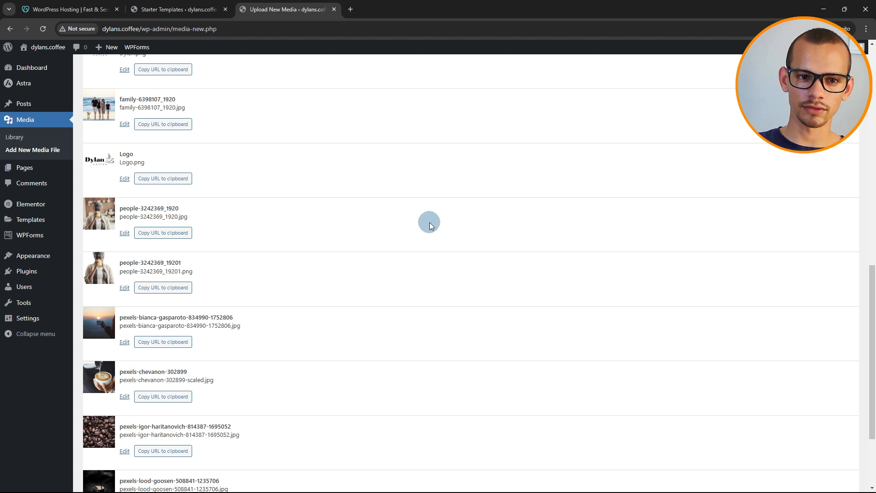
pyautogui.scroll(12, 432, 226)
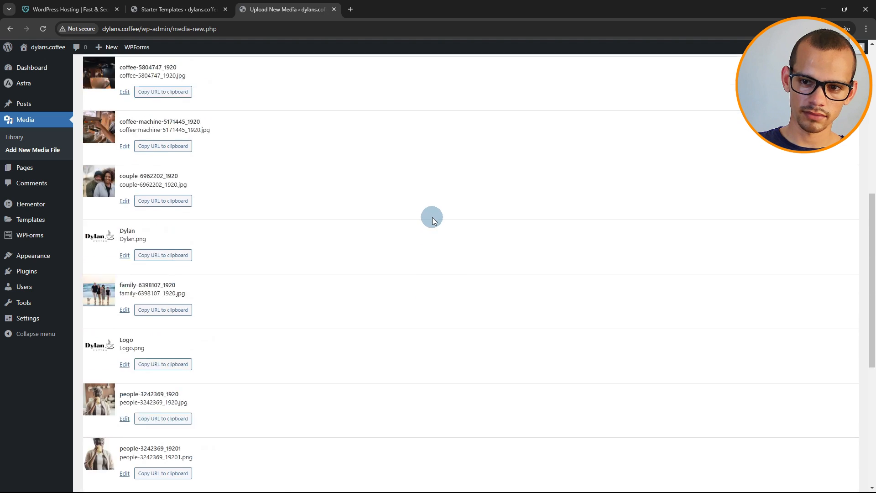
pyautogui.scroll(-10, 433, 218)
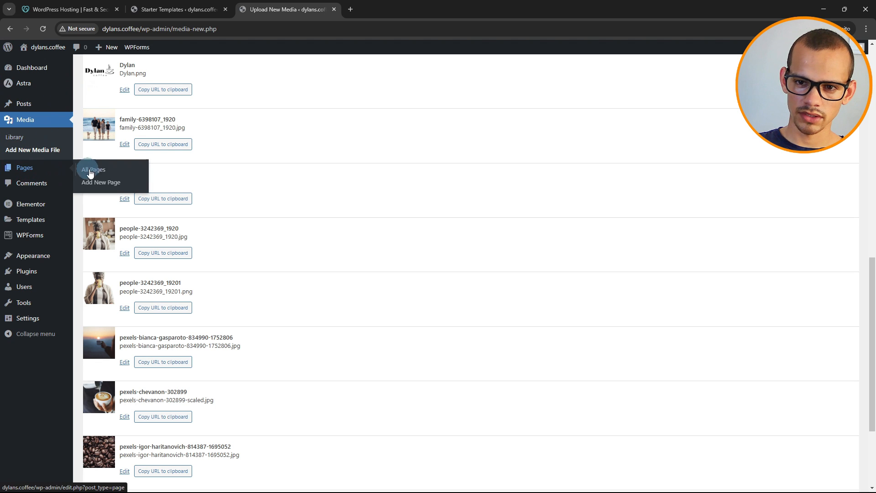
# Open the Home page for editing with Elementor, dismiss the notifications pop-up and close the floating structure list.
pyautogui.click(89, 167)
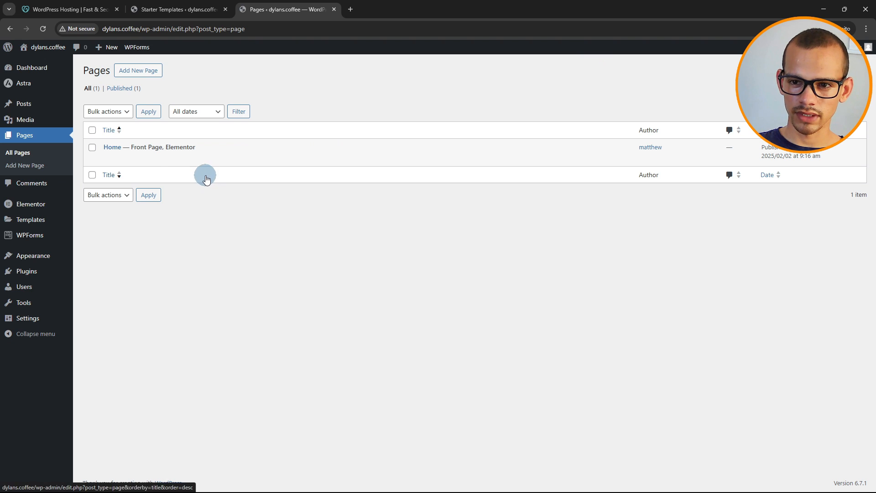
pyautogui.moveTo(212, 154)
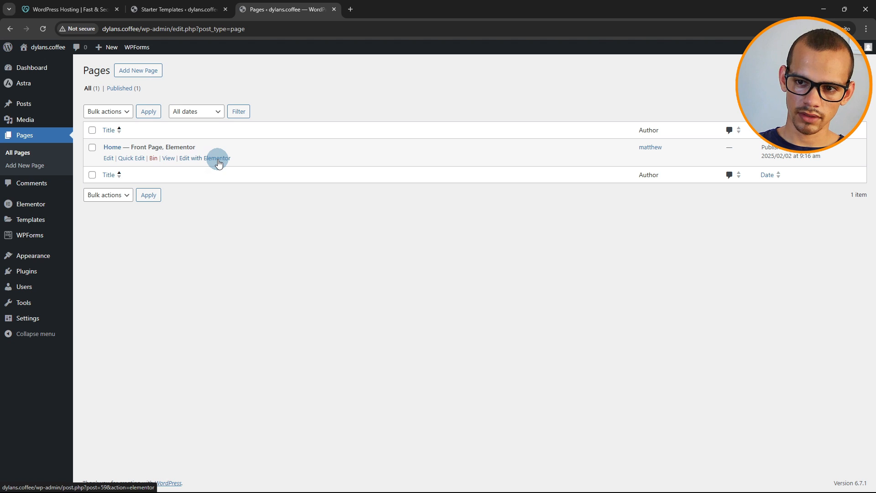
pyautogui.click(219, 160)
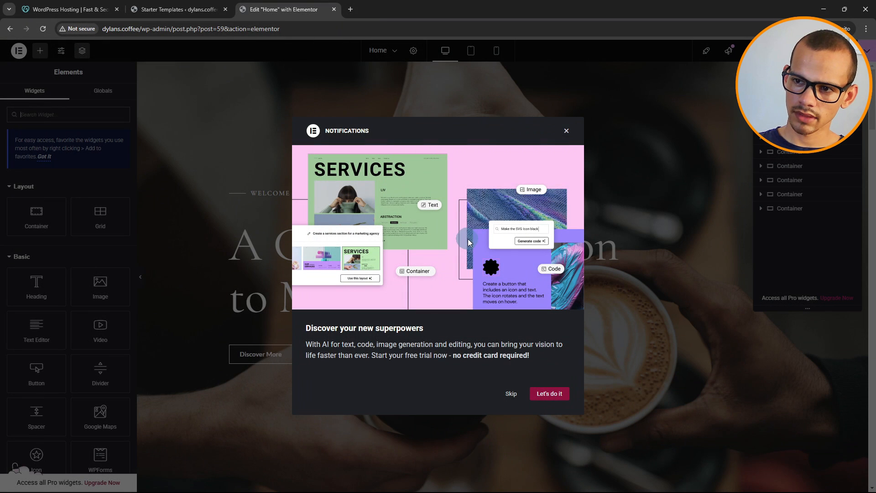
pyautogui.click(566, 132)
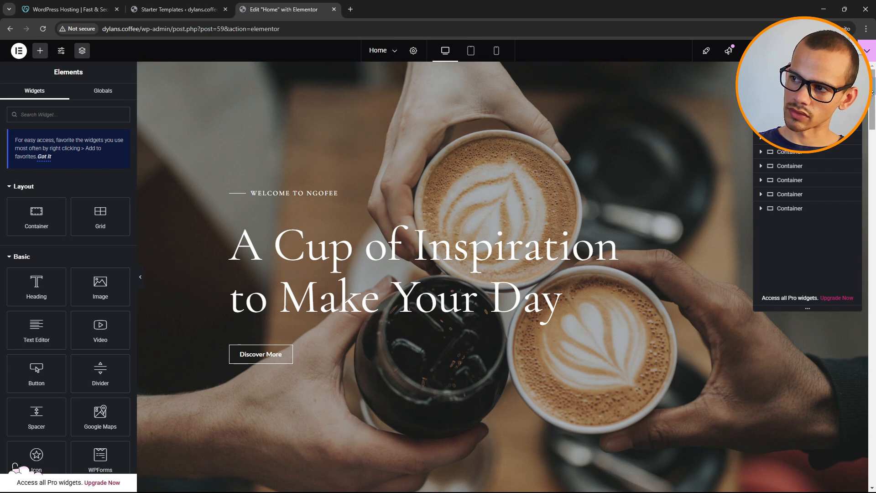
pyautogui.click(853, 96)
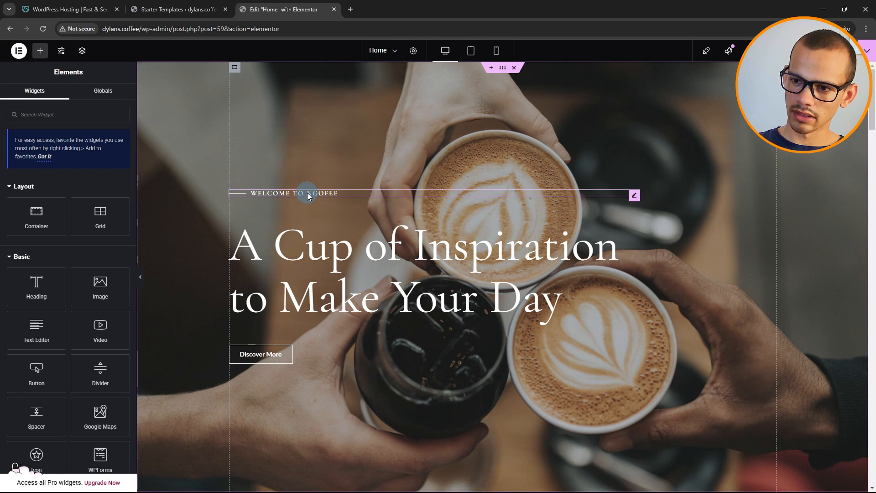
# Change the hero's small divider text to "Welcome to Dylans Coffee".
pyautogui.scroll(-5, 337, 288)
pyautogui.scroll(5, 337, 294)
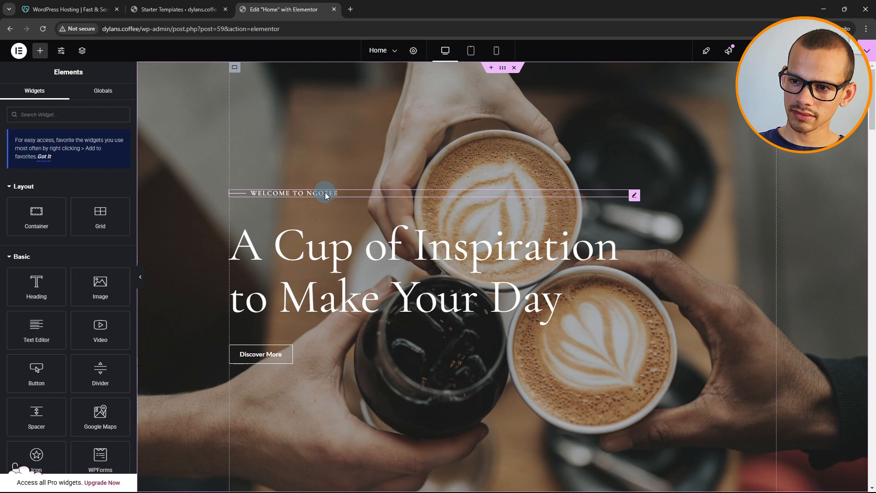
pyautogui.click(357, 193)
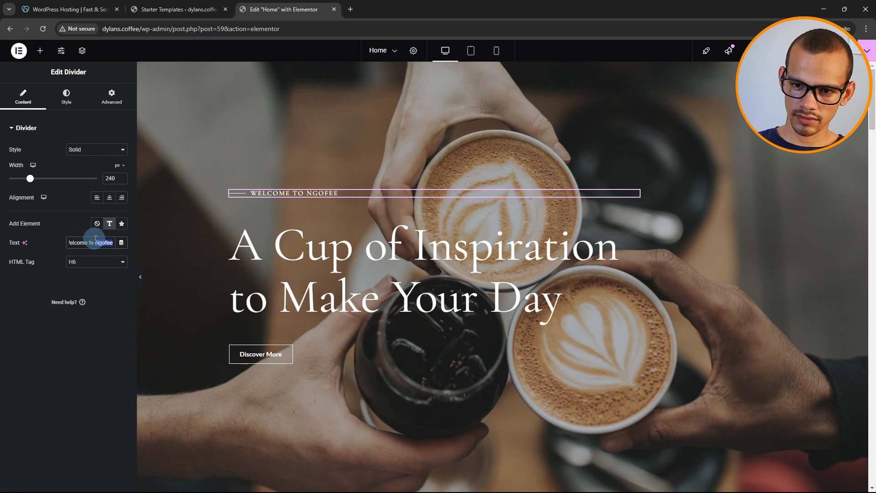
pyautogui.write('Dylans')
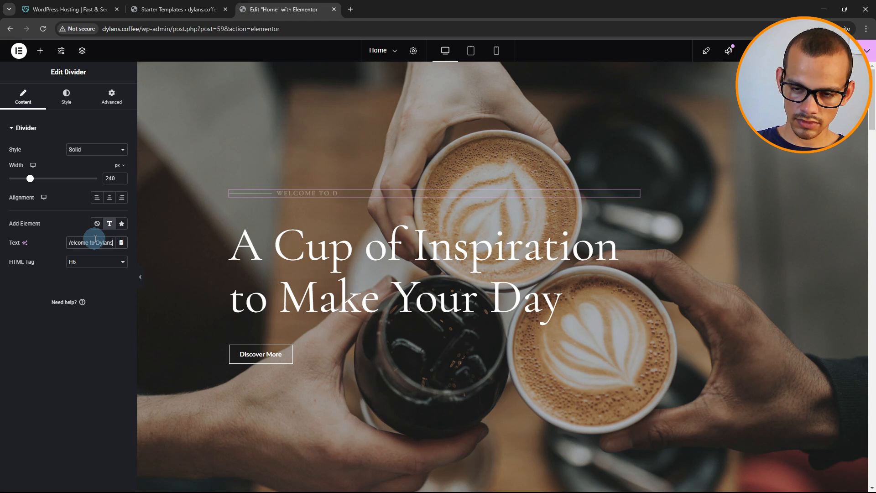
pyautogui.write(' Coffe')
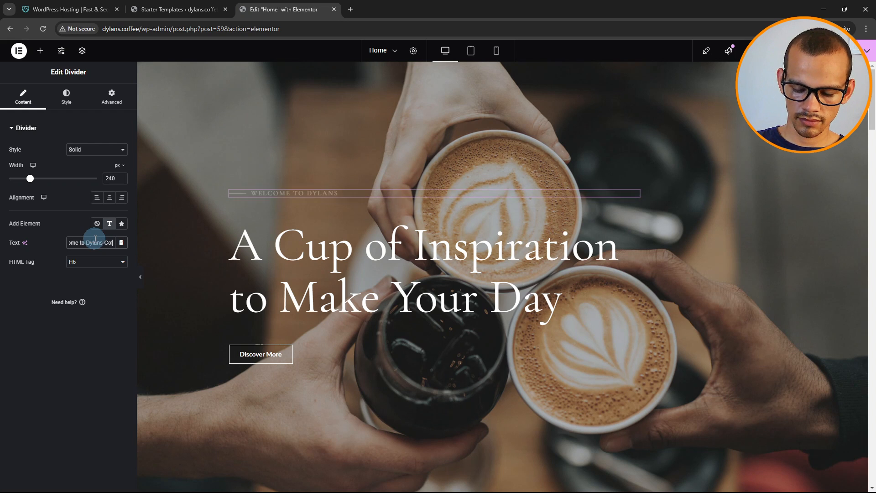
pyautogui.write('e')
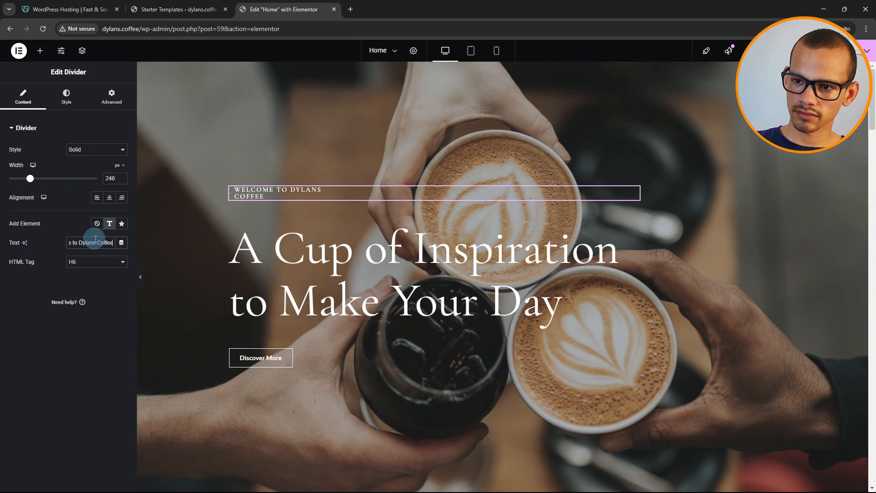
# Replace the main hero heading with "Wake Up to the Perfect Cup".
pyautogui.click(283, 254)
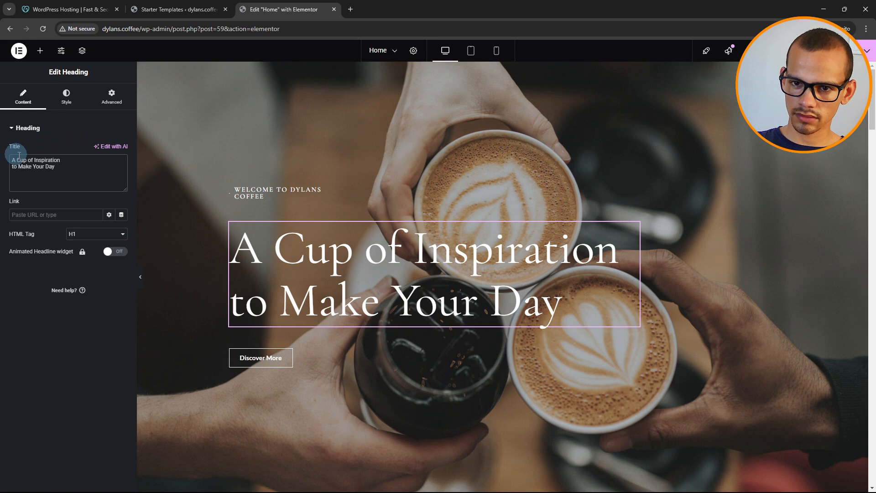
pyautogui.moveTo(68, 166); pyautogui.dragTo(13, 159)
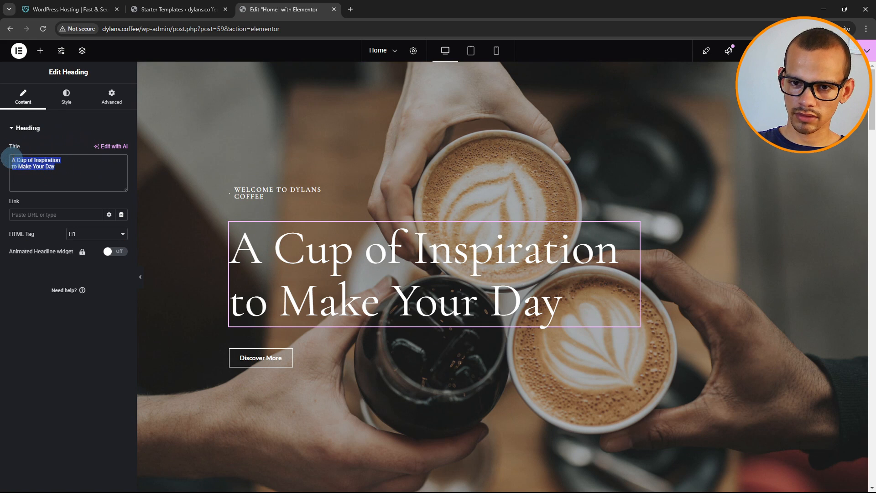
pyautogui.write('Wake Up to the Perfect Cup')
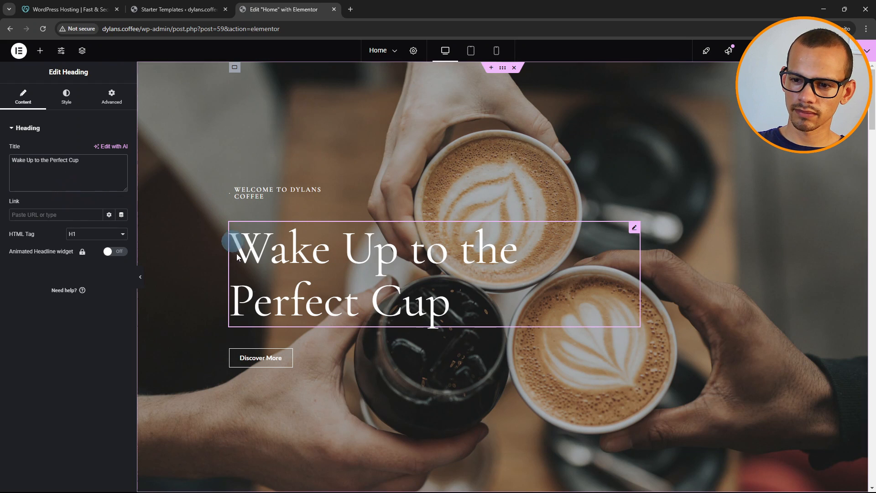
# Change the hero button's text to "Directions".
pyautogui.click(279, 360)
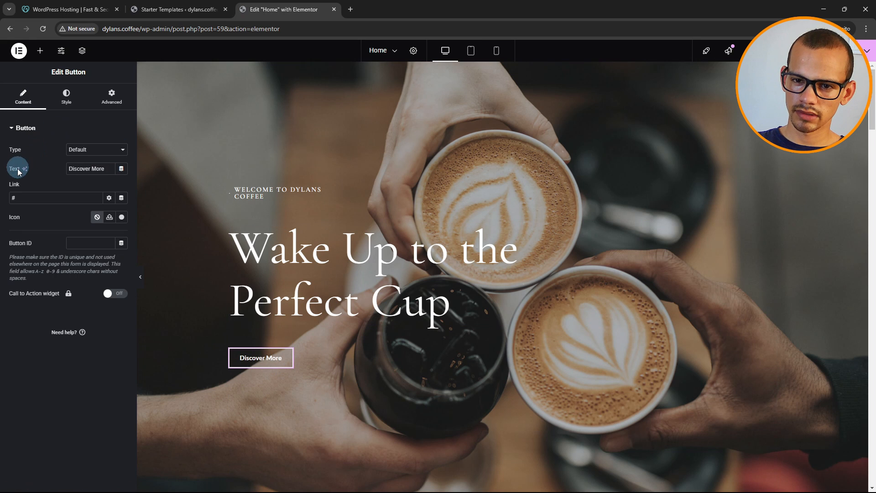
pyautogui.moveTo(108, 170); pyautogui.dragTo(48, 171)
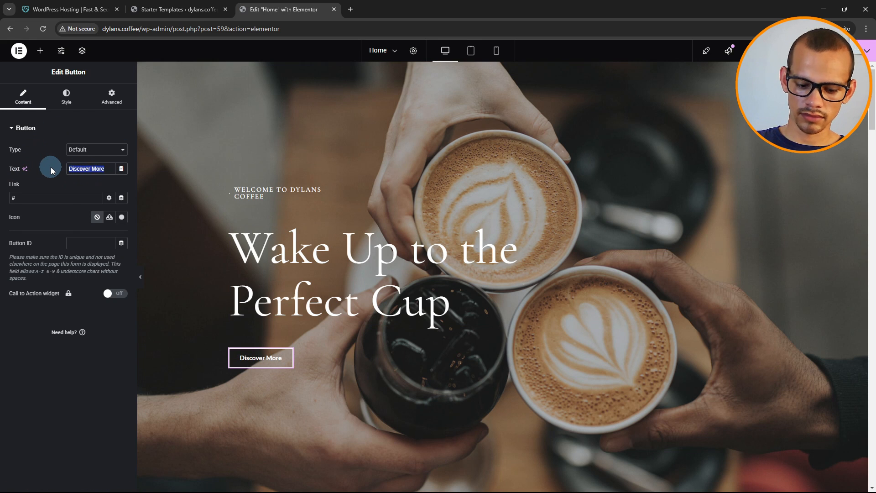
pyautogui.write('Directions')
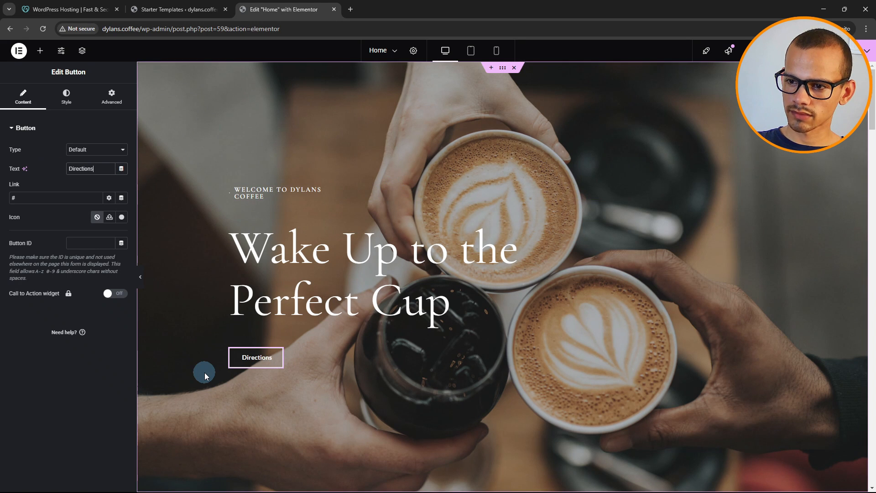
pyautogui.scroll(-2, 205, 372)
pyautogui.scroll(2, 204, 371)
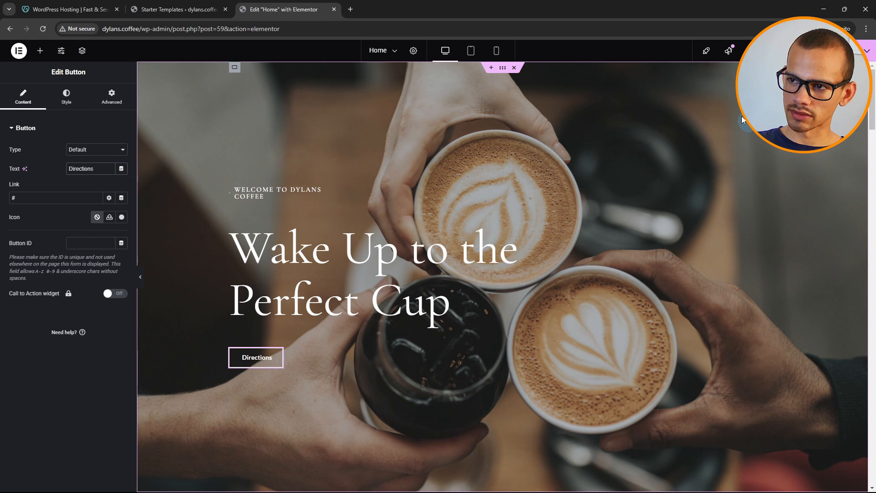
# Replace the hero container's background image with cafe-template-gallery-img-2.jpg from the media library.
pyautogui.click(503, 68)
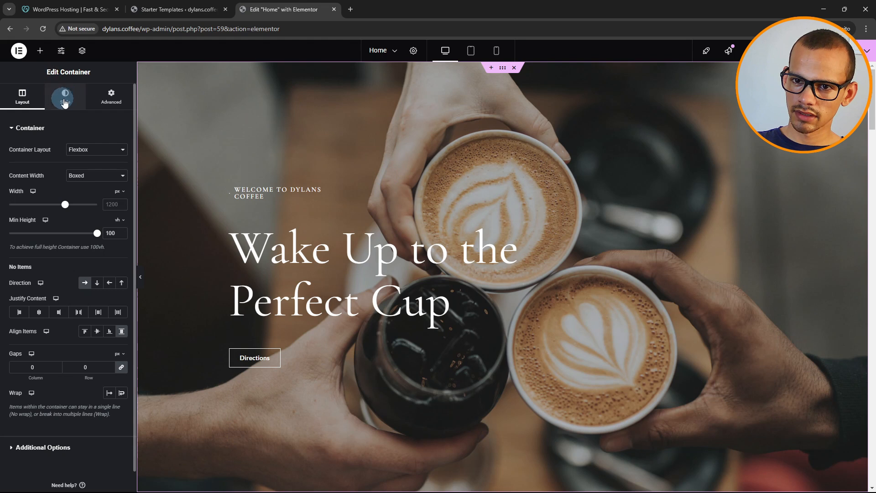
pyautogui.click(70, 99)
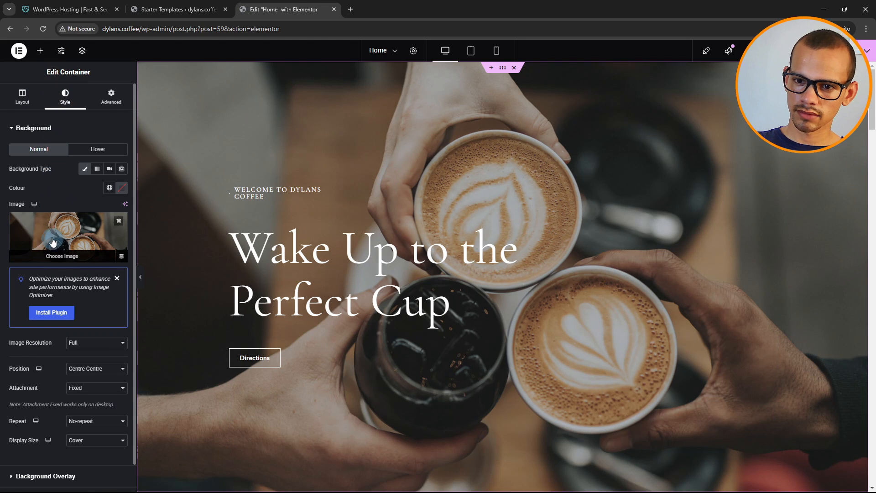
pyautogui.click(65, 241)
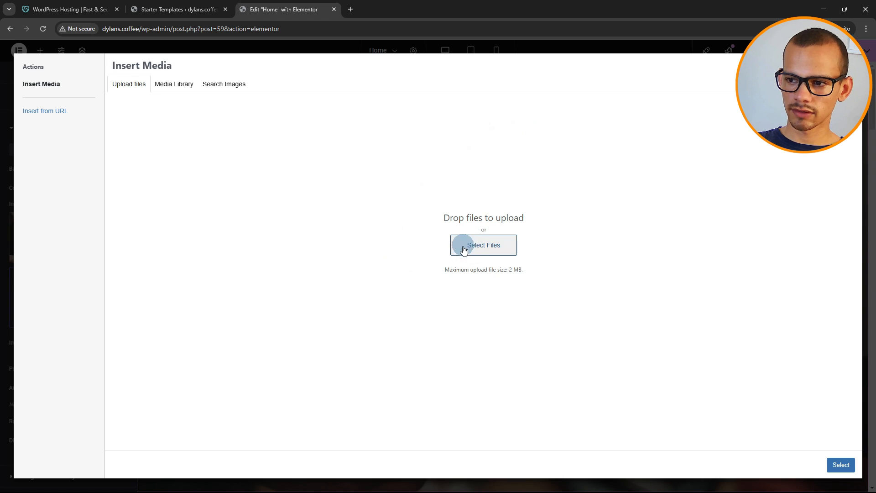
pyautogui.click(183, 86)
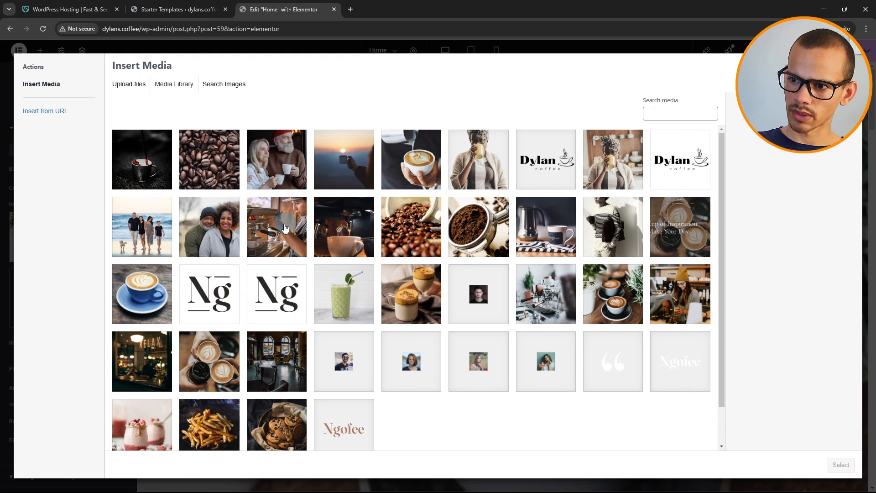
pyautogui.click(603, 312)
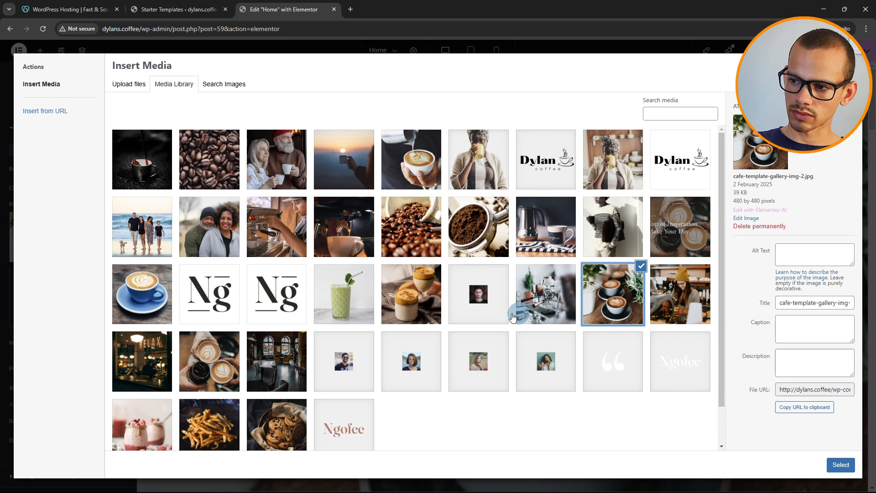
pyautogui.click(840, 464)
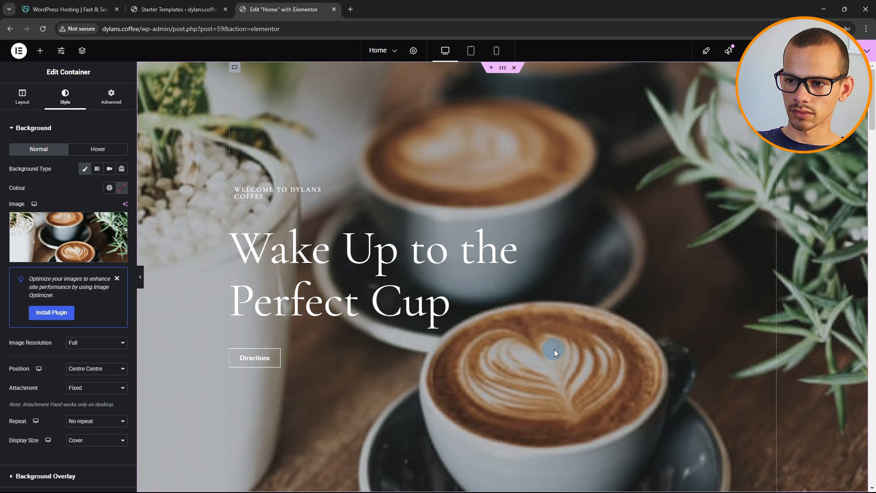
# Examine the editable About Us headings and look through the page sections down to the We Serve items.
pyautogui.scroll(-5, 351, 349)
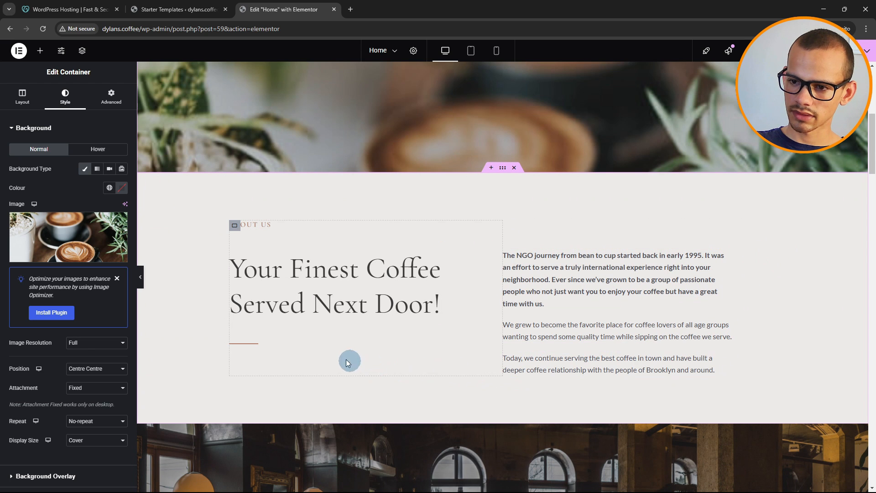
pyautogui.click(269, 227)
pyautogui.moveTo(36, 160); pyautogui.dragTo(12, 160)
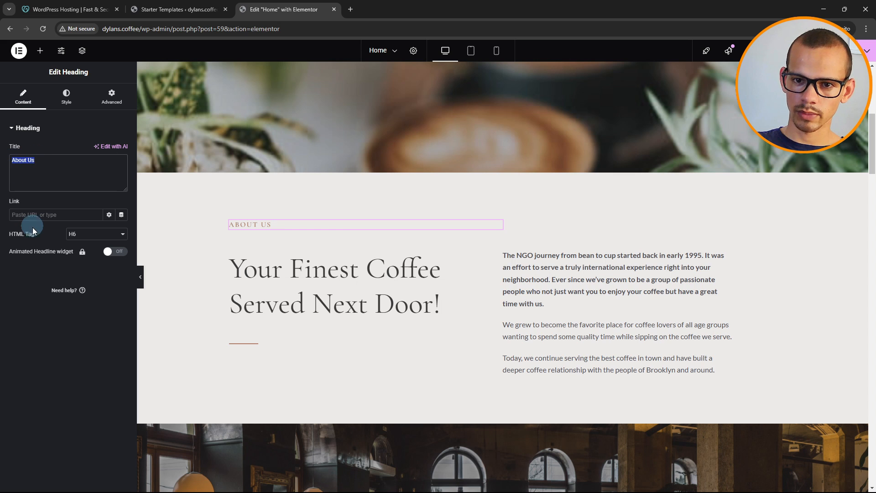
pyautogui.click(297, 284)
pyautogui.scroll(-3, 650, 320)
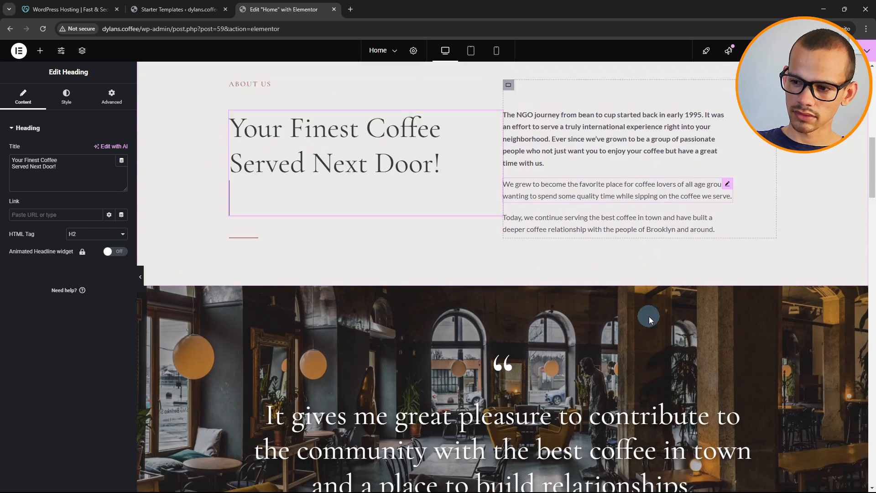
pyautogui.scroll(-5, 647, 312)
pyautogui.scroll(-6, 644, 299)
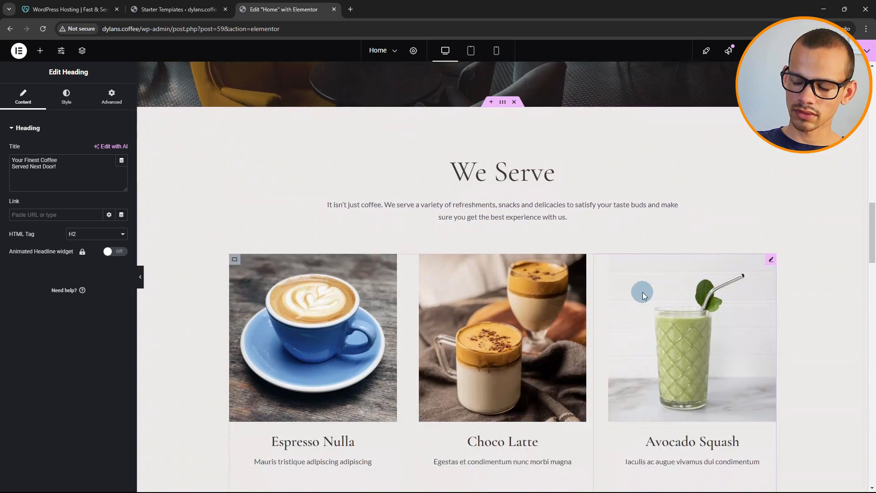
pyautogui.scroll(-7, 642, 292)
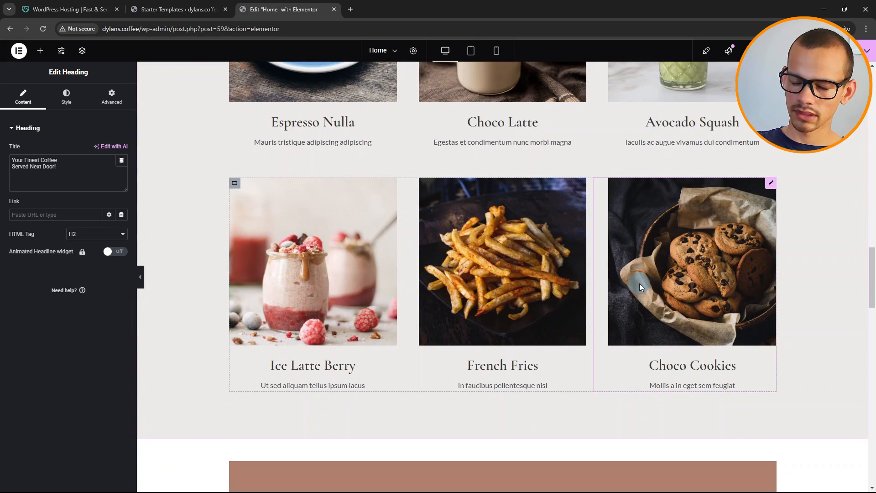
# Rewrite the We Serve items as Cappuccino, Spice Delight, Green Go Smoothie, Strawberry Chocolate Chill, Crispy French Fries and Chocolate Chip Cookies, with matching descriptions.
pyautogui.scroll(12, 647, 280)
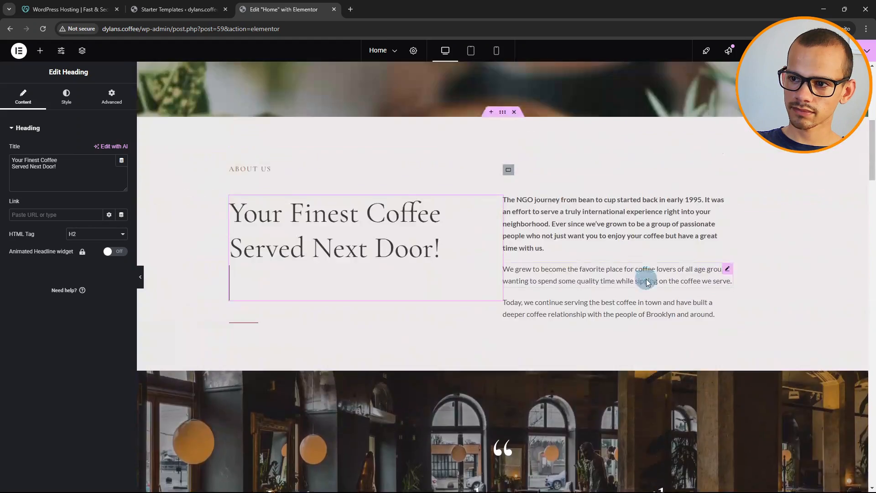
pyautogui.scroll(-5, 644, 279)
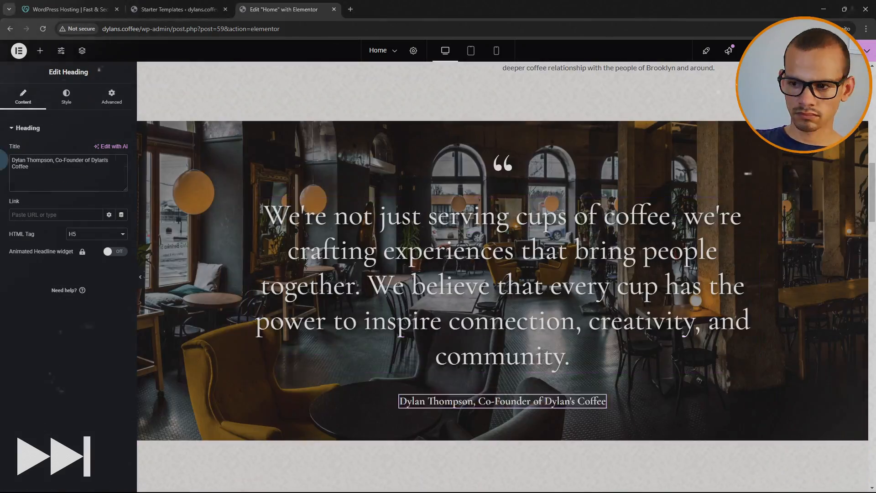
pyautogui.scroll(-12, 502, 278)
pyautogui.write('Latte De')
pyautogui.scroll(-5, 502, 277)
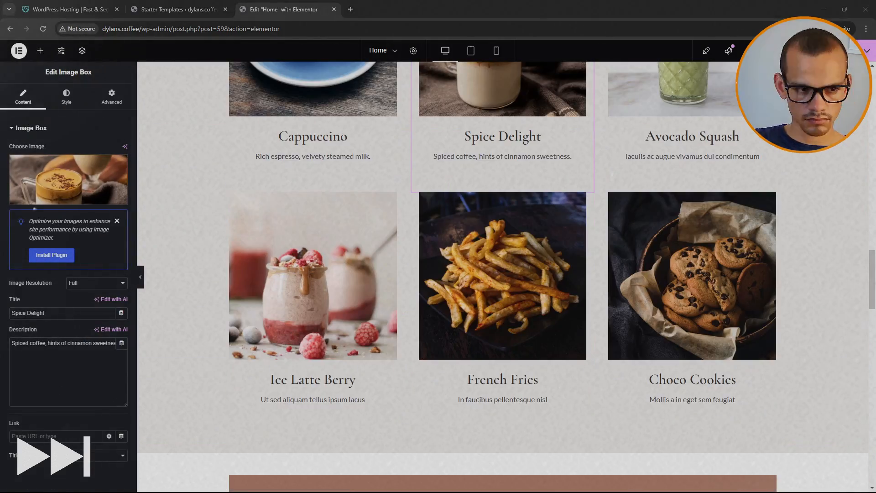
pyautogui.click(692, 129)
pyautogui.write('Green Go Smoothie')
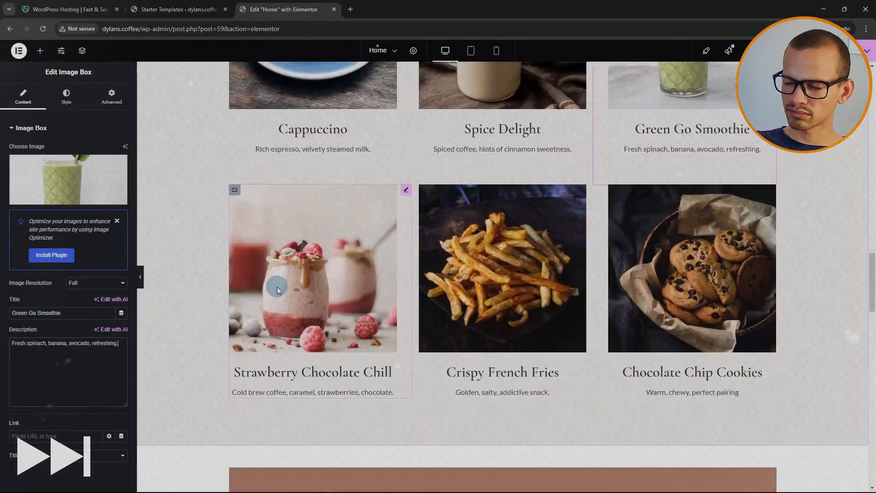
# Change the contact section's address to the South African one and set the opening hours to 6am - 10pm and 7am - 11pm.
pyautogui.scroll(-10, 278, 290)
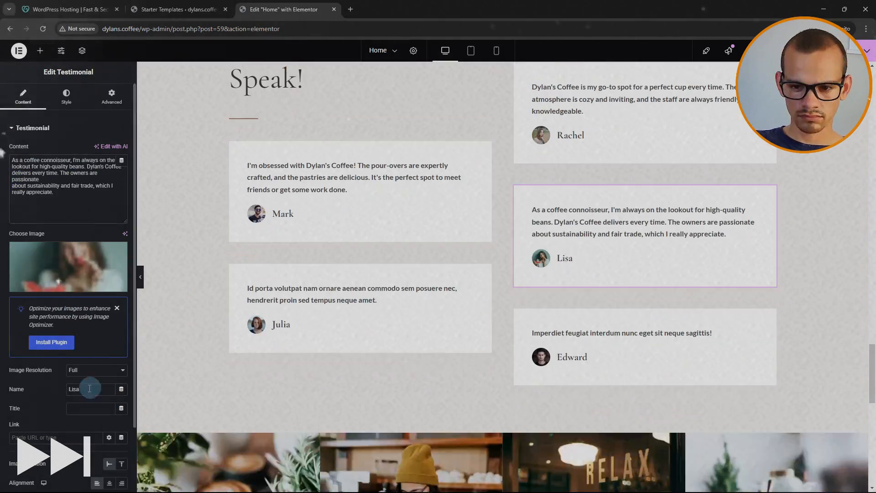
pyautogui.scroll(-10, 279, 290)
pyautogui.click(274, 292)
pyautogui.write('Greenpoint,CP')
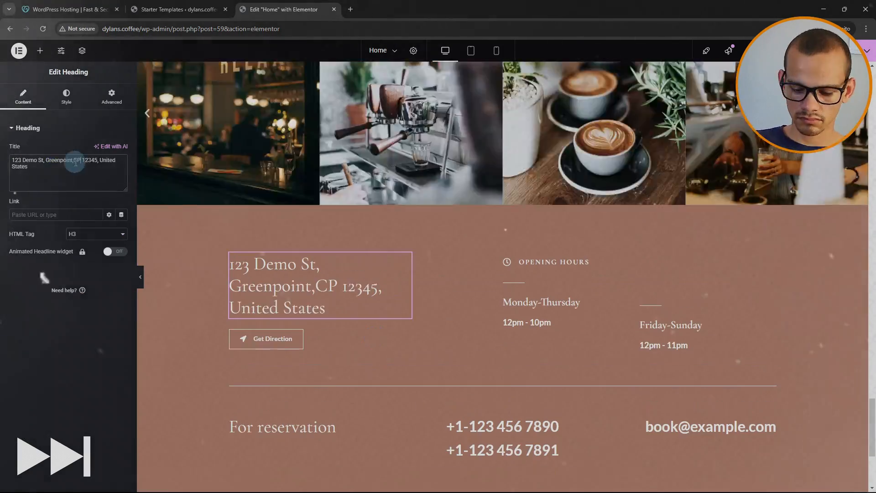
pyautogui.write('TSouth Africa')
pyautogui.click(663, 345)
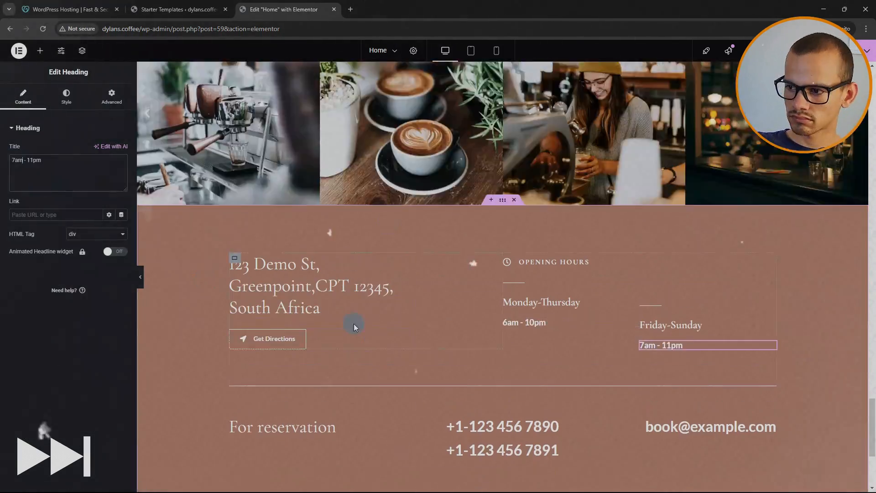
# Replace the heading of the brown call-out above the testimonials with "All are welcome.".
pyautogui.scroll(15, 502, 277)
pyautogui.click(502, 251)
pyautogui.write('All are')
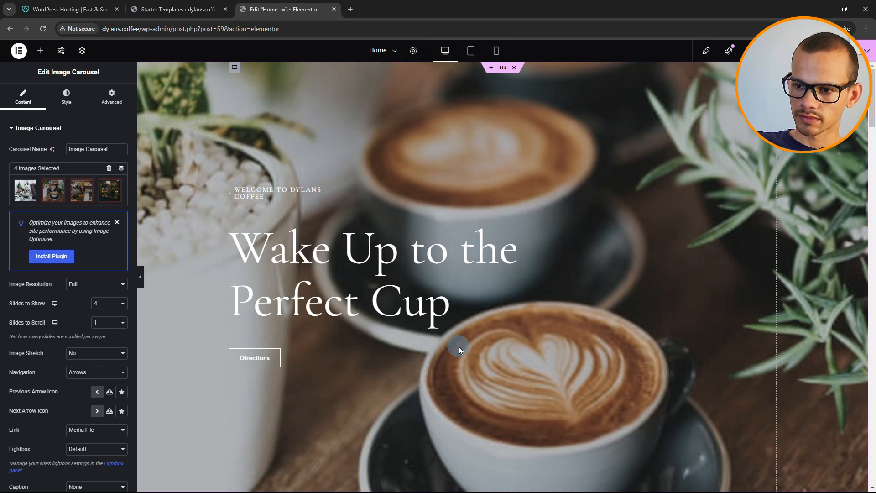
# Delete the last About Us paragraph, the one beginning "Today, we continue serving the best coffee in town".
pyautogui.scroll(-10, 458, 348)
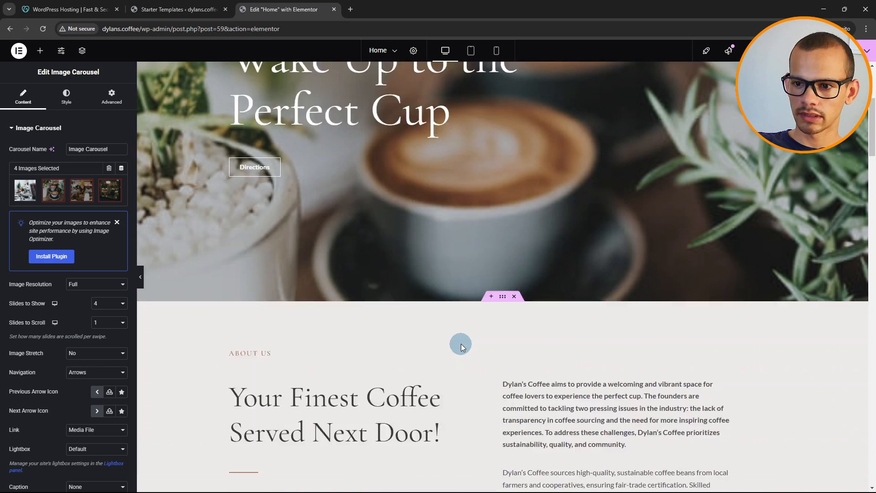
pyautogui.scroll(-5, 397, 300)
pyautogui.scroll(-15, 346, 284)
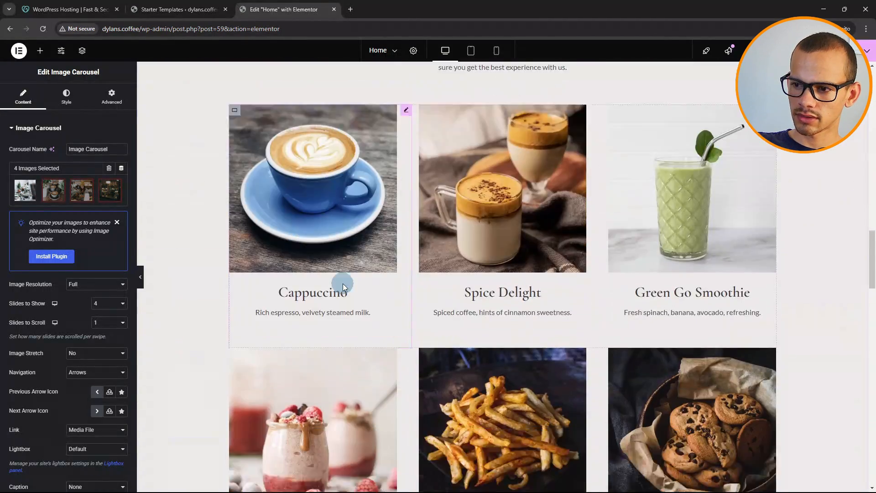
pyautogui.scroll(-5, 341, 285)
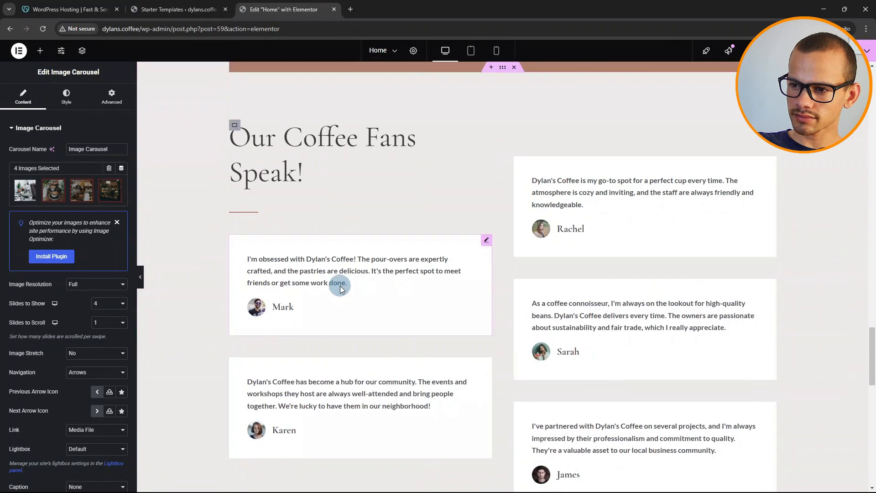
pyautogui.scroll(-4, 340, 284)
pyautogui.scroll(10, 341, 285)
pyautogui.scroll(10, 341, 285)
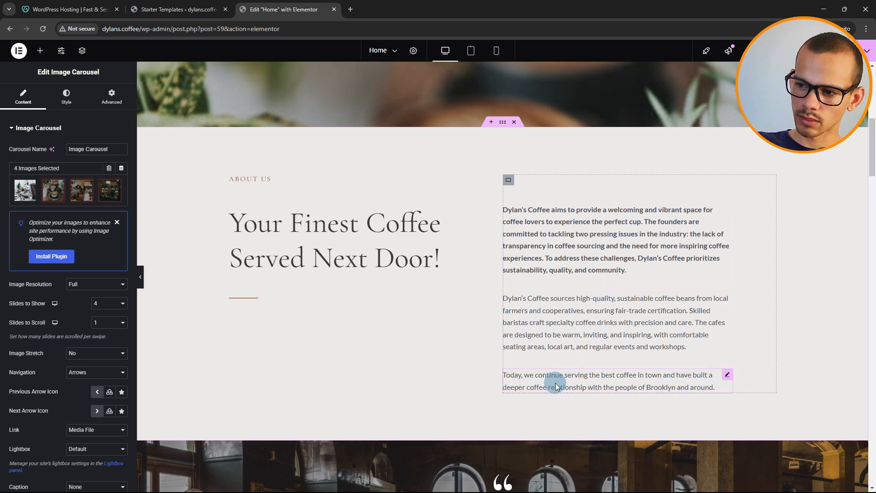
pyautogui.rightClick(727, 379)
pyautogui.click(748, 480)
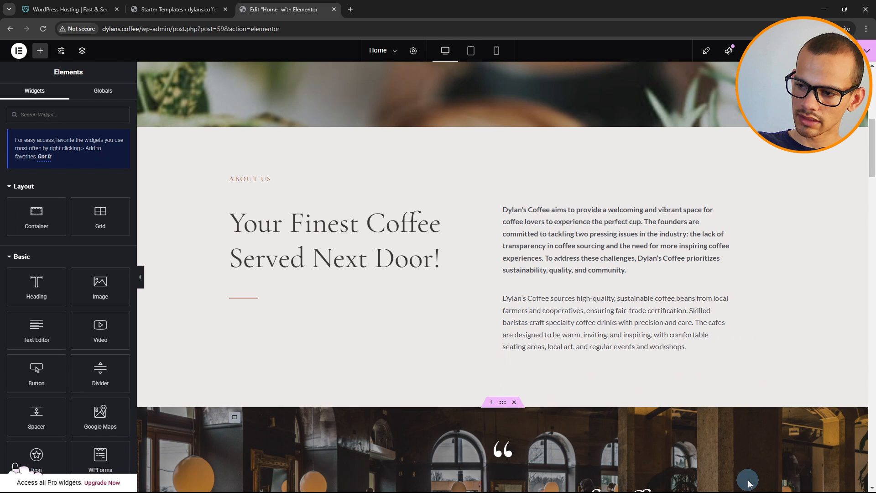
# Delete the email subscription form from the "All are welcome." section.
pyautogui.scroll(-15, 665, 305)
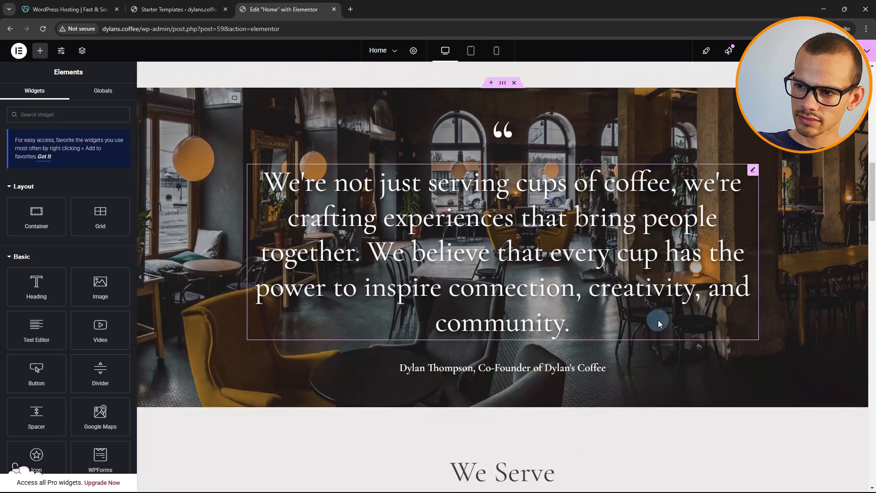
pyautogui.scroll(-3, 535, 310)
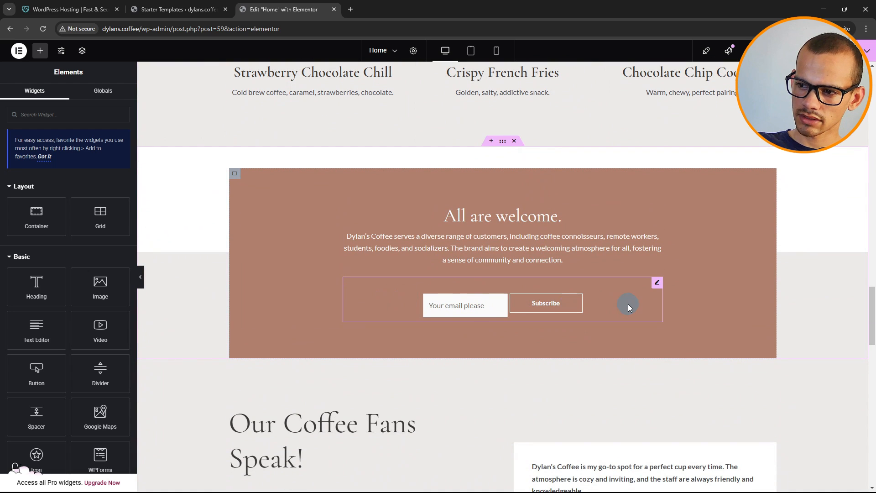
pyautogui.rightClick(656, 286)
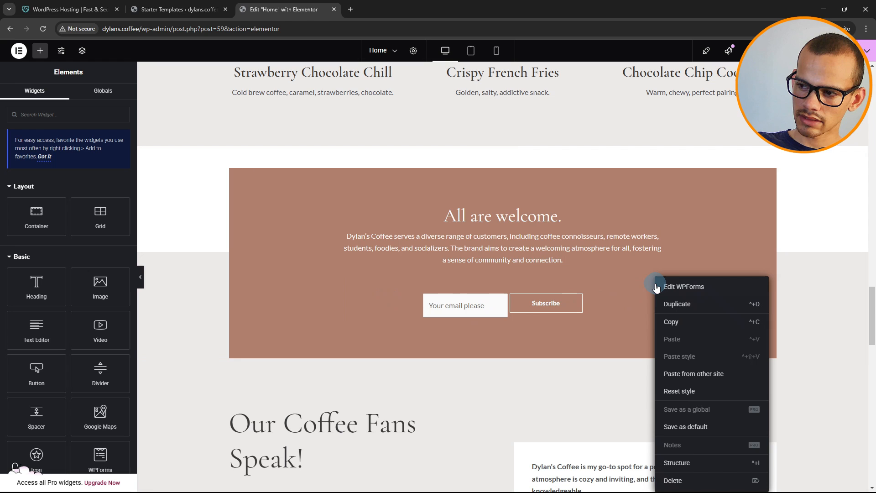
pyautogui.click(682, 485)
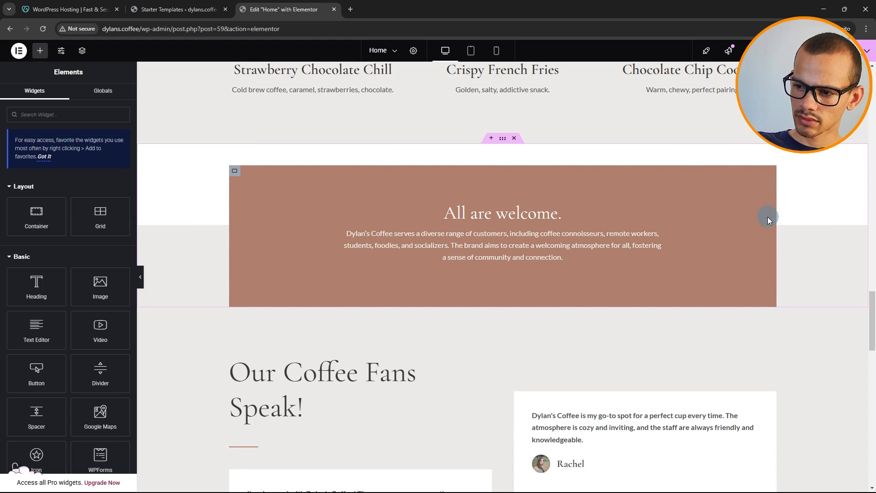
# Review the edited homepage from the hero through About Us and the quote down to the We Serve items.
pyautogui.scroll(-15, 757, 208)
pyautogui.click(263, 250)
pyautogui.scroll(10, 262, 248)
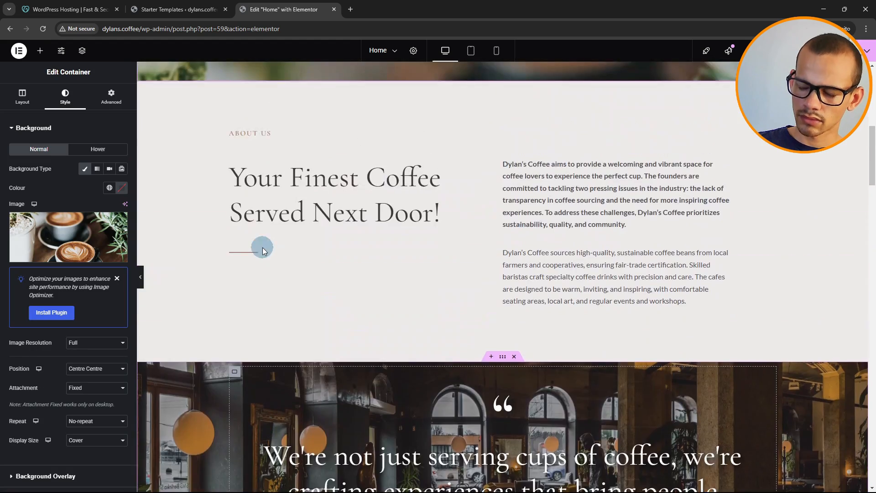
pyautogui.scroll(4, 262, 247)
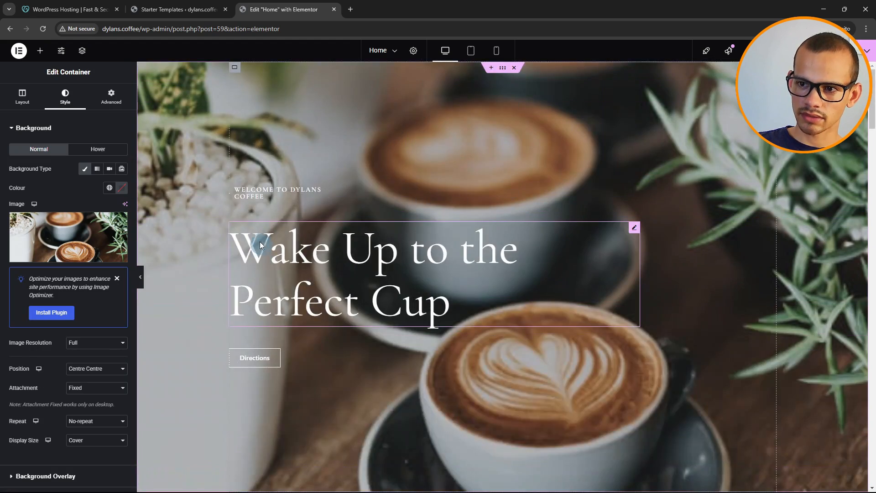
pyautogui.scroll(-6, 396, 260)
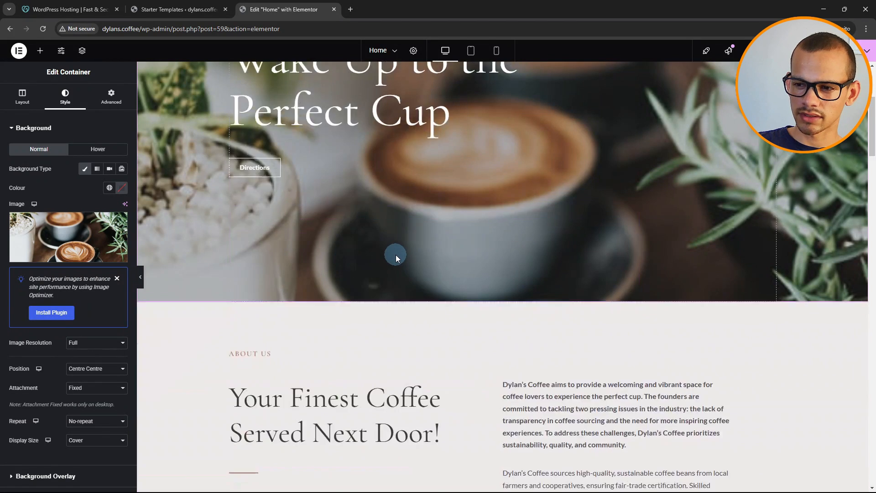
pyautogui.scroll(-10, 396, 258)
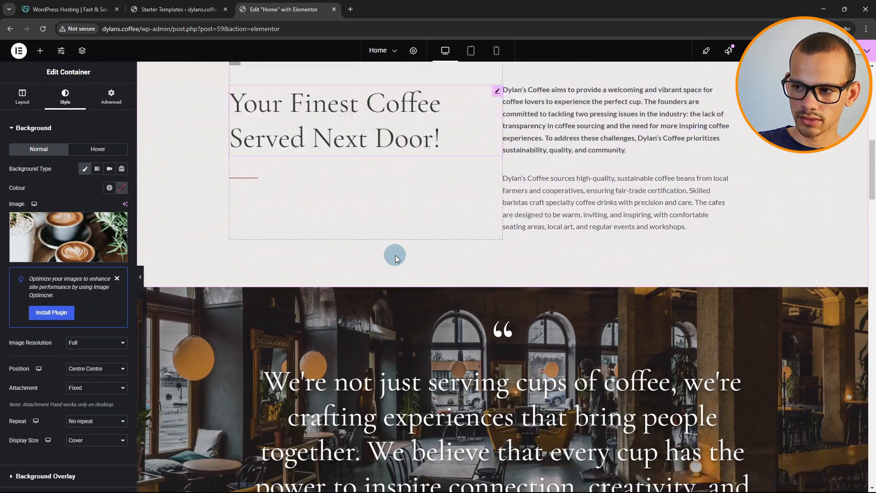
pyautogui.scroll(-3, 395, 255)
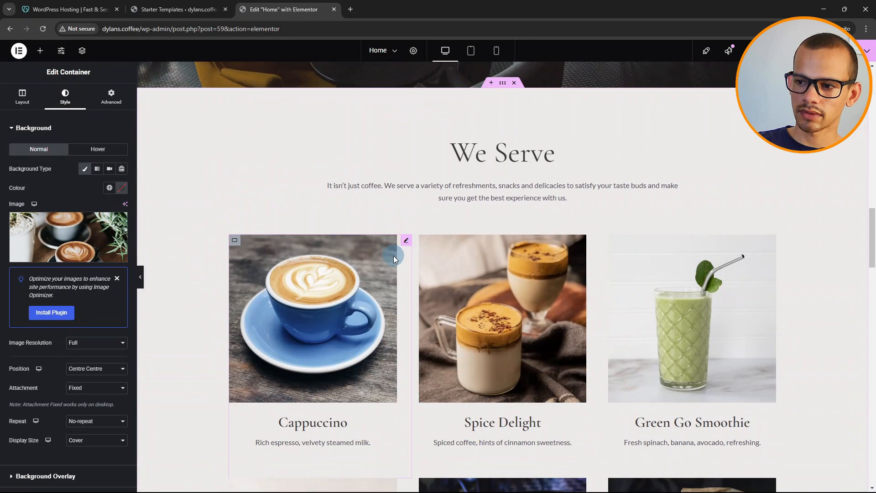
pyautogui.scroll(18, 393, 256)
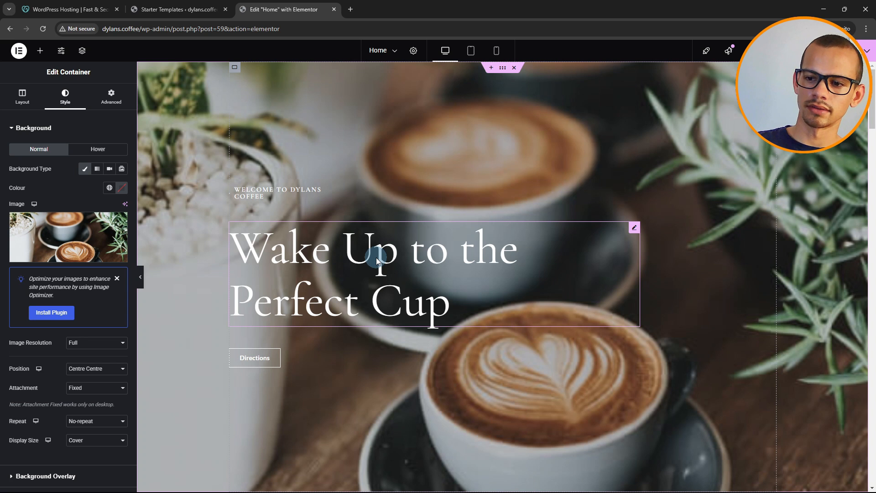
# Link the hero's Directions button to the shop's Google Maps location.
pyautogui.click(260, 362)
pyautogui.click(20, 197)
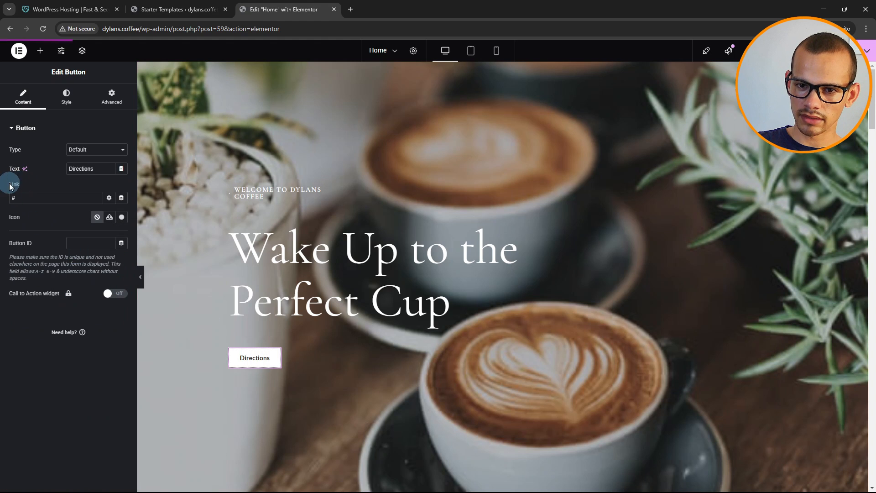
pyautogui.hotkey('ctrl', 'v')
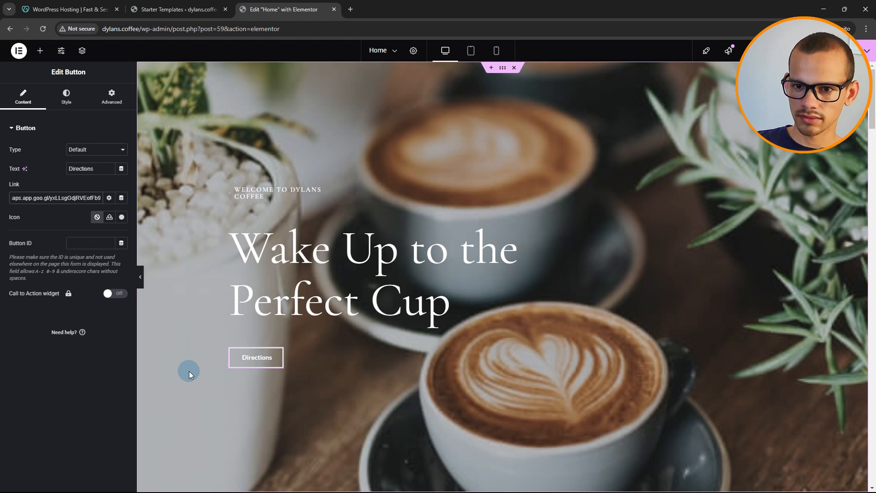
# Give the contact section's Get Directions button the same Google Maps link as the hero button.
pyautogui.scroll(-15, 467, 280)
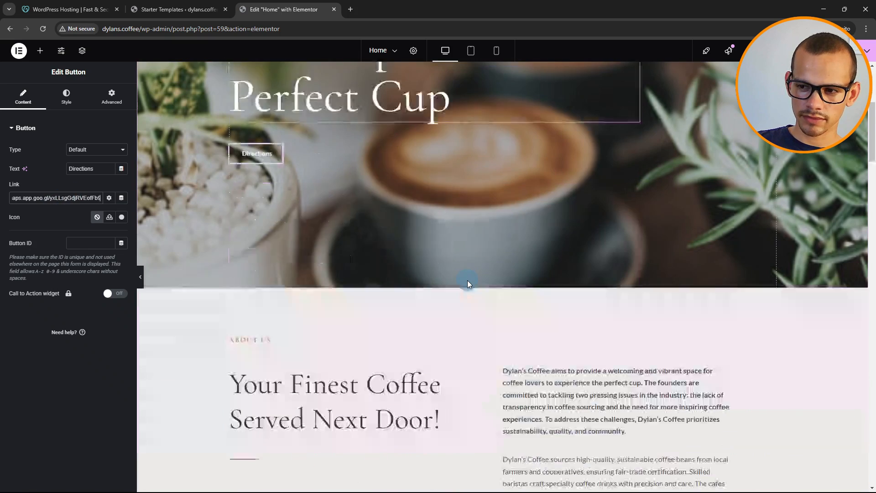
pyautogui.scroll(-20, 465, 278)
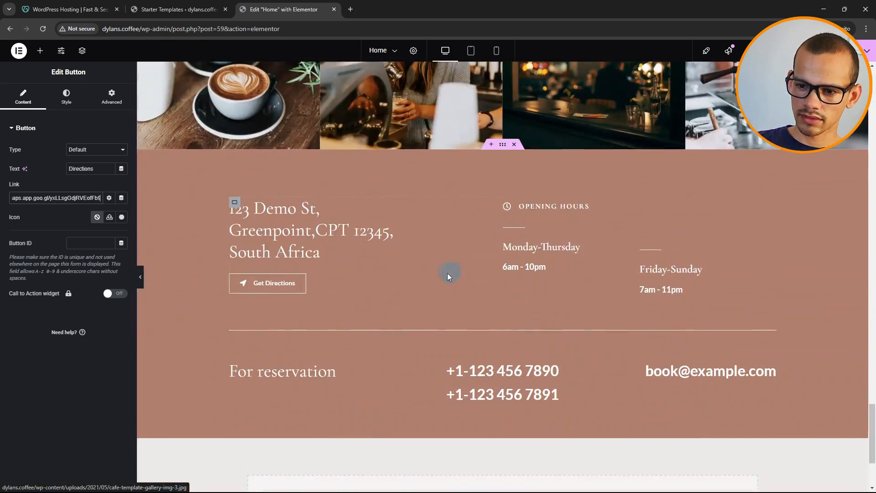
pyautogui.click(267, 283)
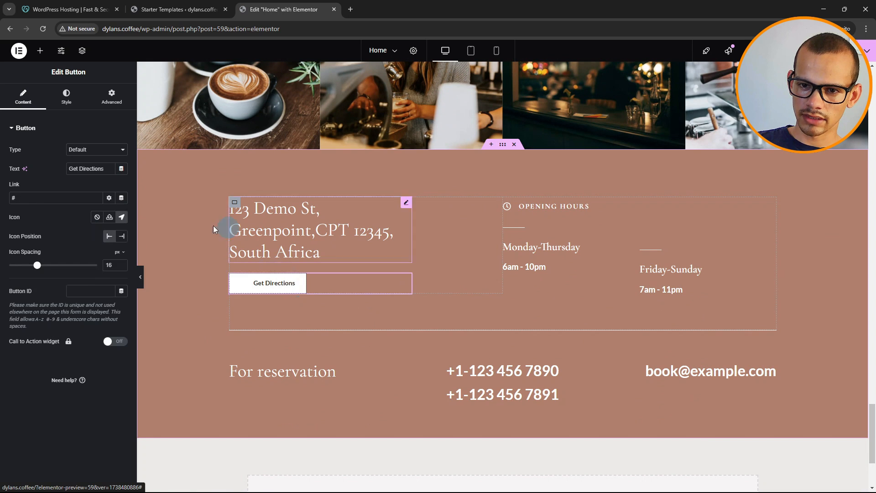
pyautogui.click(53, 198)
pyautogui.write('https://maps.app.goo.gl/yxLLsgGdjRVEofFb5')
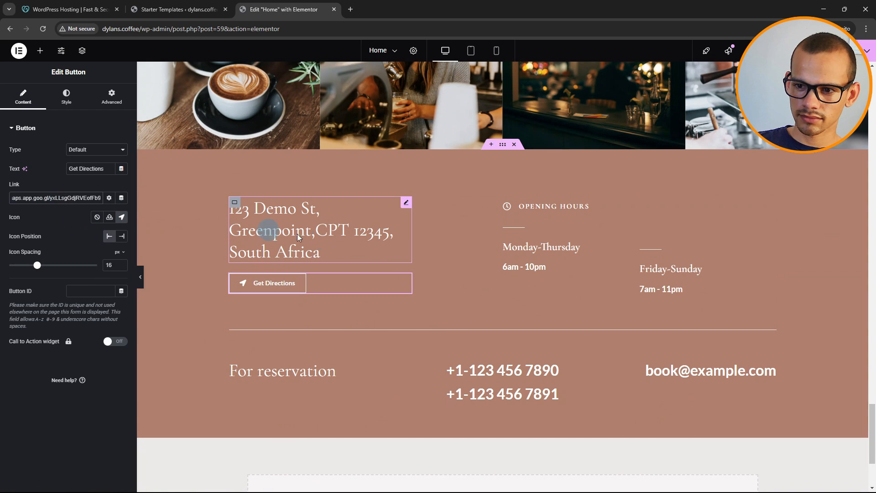
# Give the About Us section a classic background fill in the dusty rose colour #A37171.
pyautogui.scroll(5, 532, 313)
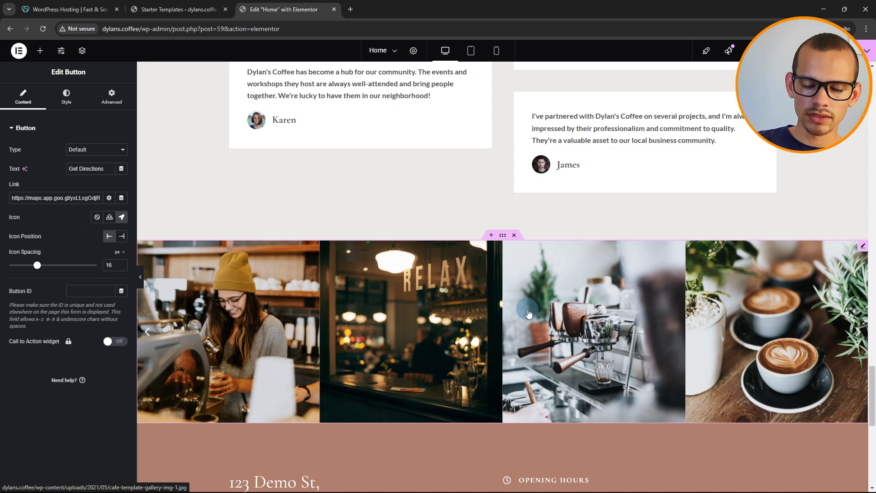
pyautogui.scroll(15, 529, 313)
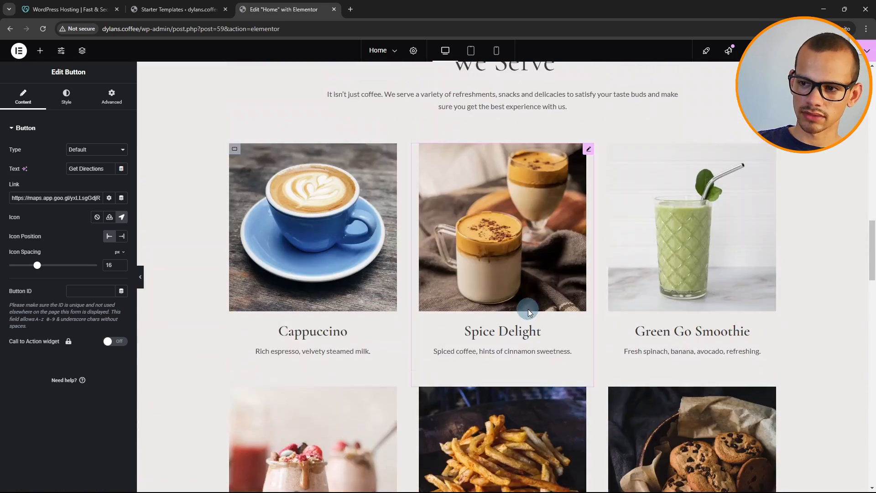
pyautogui.scroll(10, 529, 313)
pyautogui.scroll(1, 532, 304)
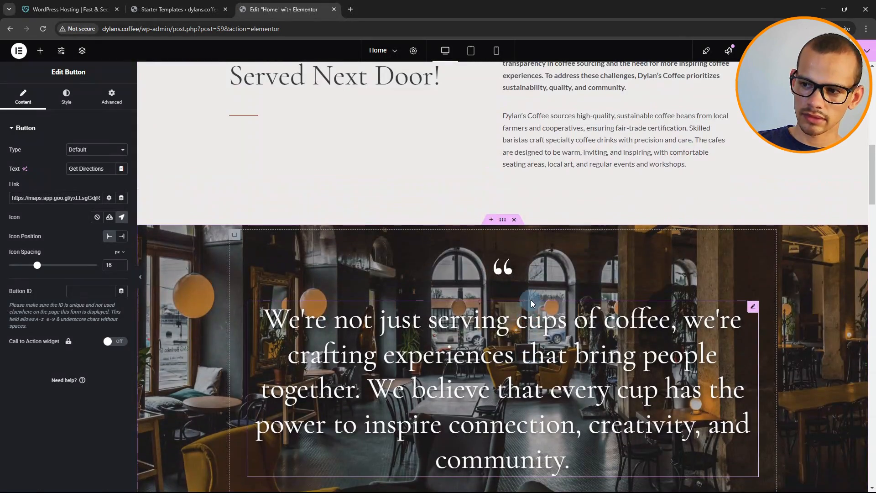
pyautogui.scroll(3, 531, 304)
pyautogui.scroll(-4, 528, 294)
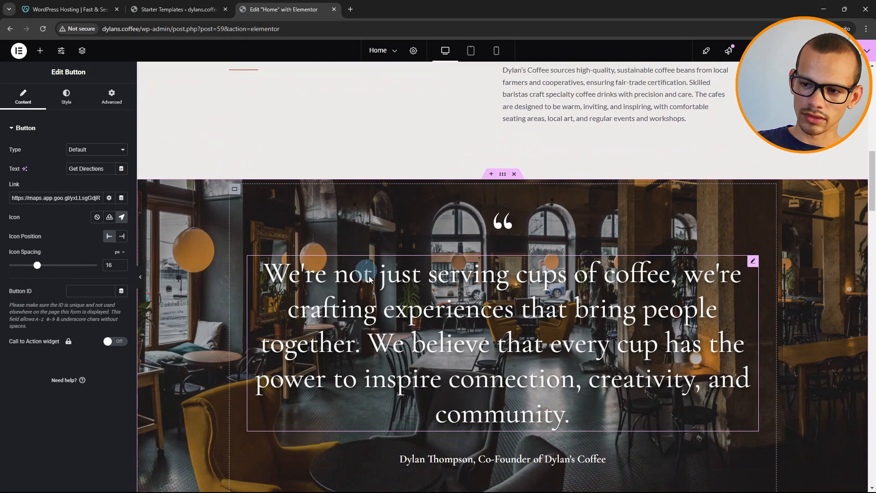
pyautogui.scroll(7, 369, 279)
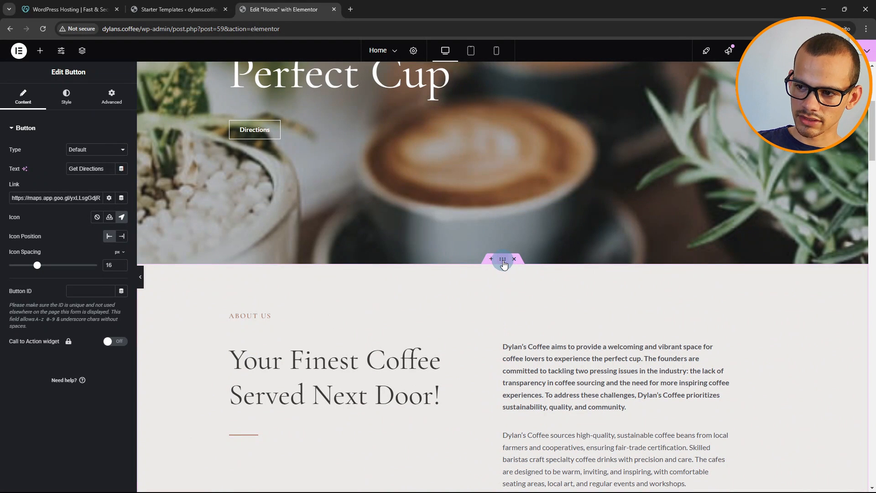
pyautogui.click(503, 259)
pyautogui.scroll(-2, 488, 276)
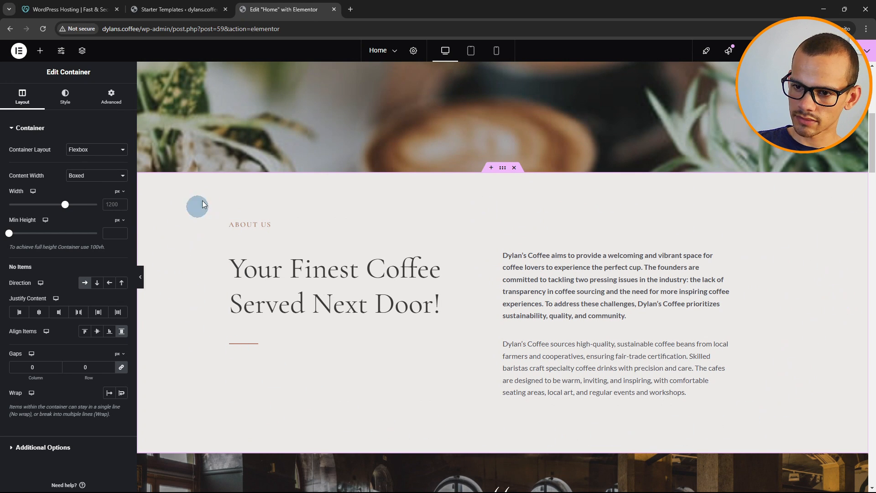
pyautogui.click(66, 97)
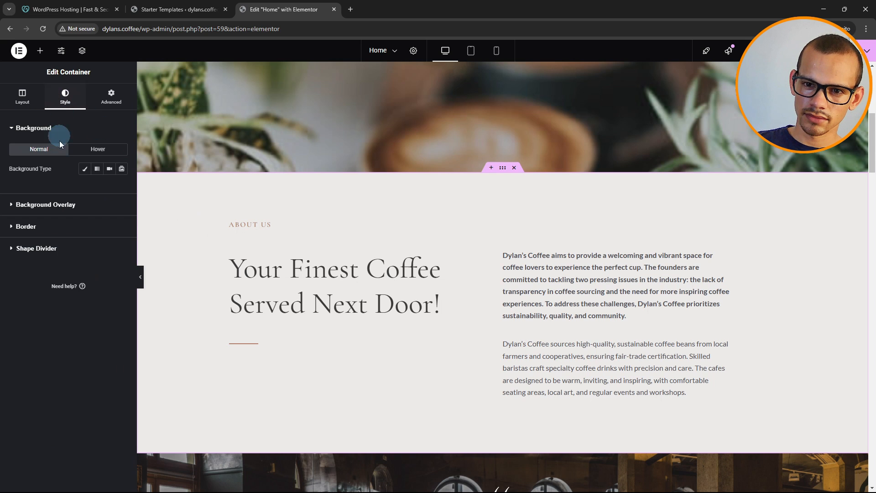
pyautogui.click(85, 171)
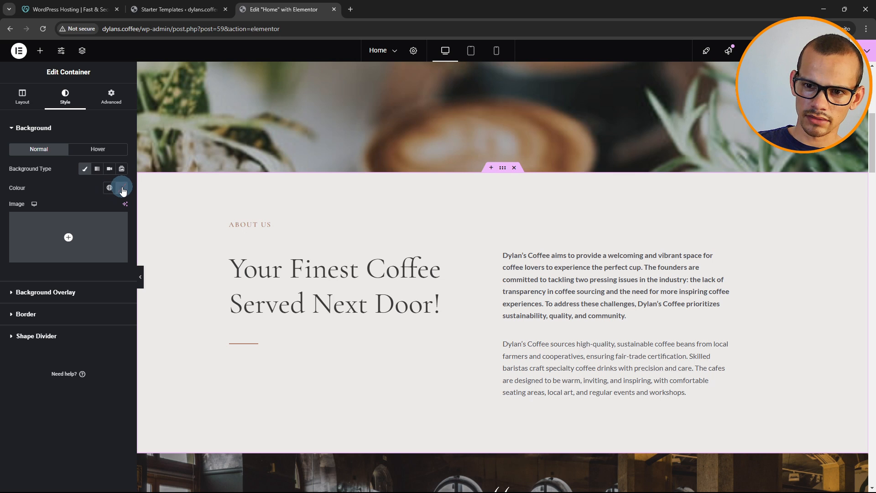
pyautogui.click(122, 191)
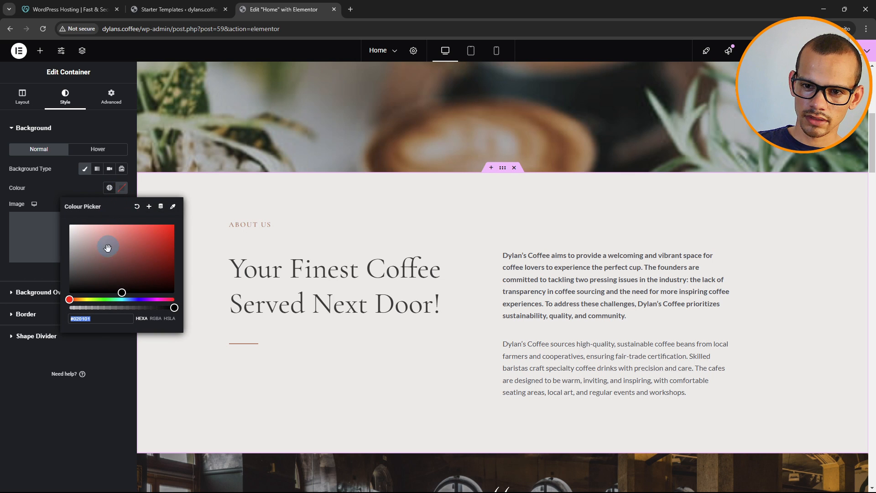
pyautogui.moveTo(98, 273); pyautogui.dragTo(101, 249)
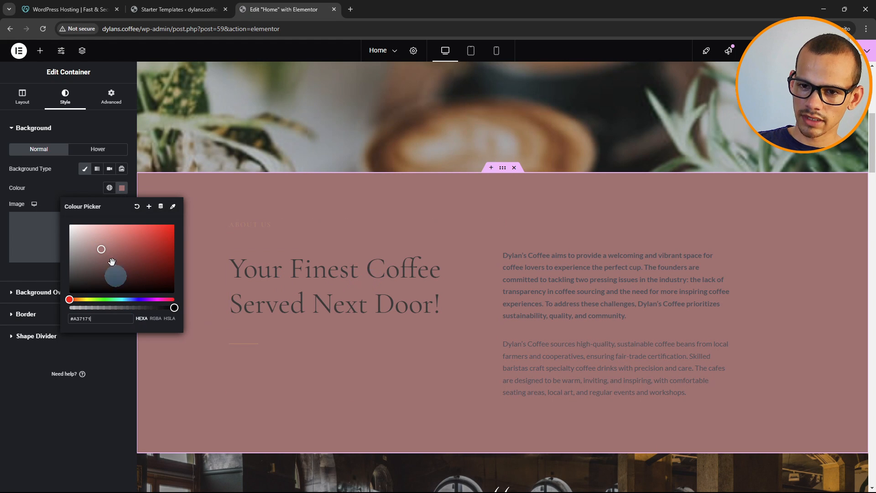
pyautogui.click(49, 185)
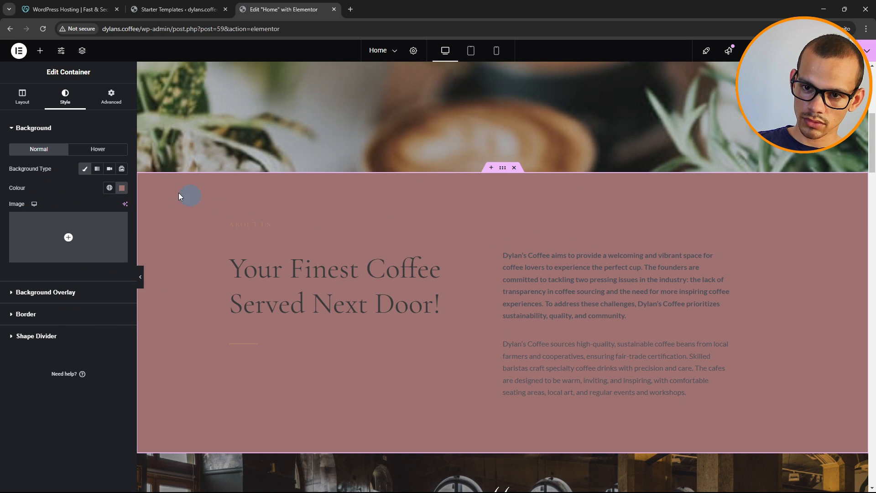
# Save the About Us section's background colour as a new global colour named "background colour".
pyautogui.click(121, 187)
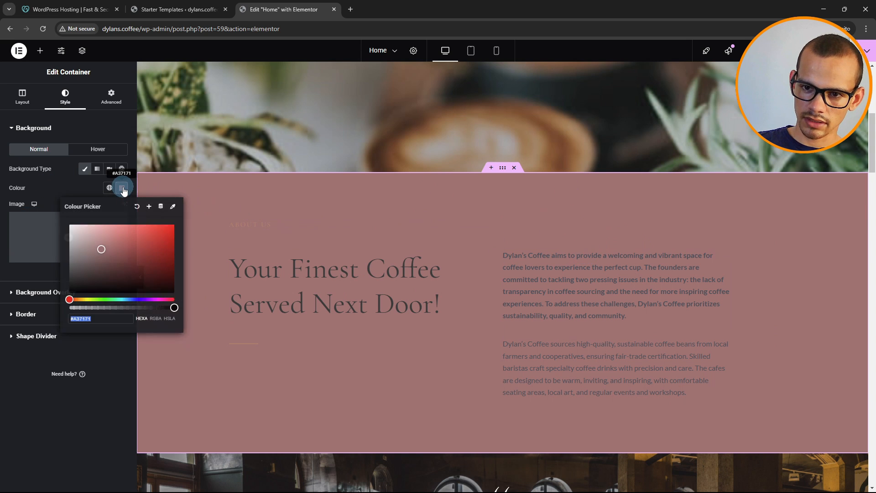
pyautogui.click(151, 209)
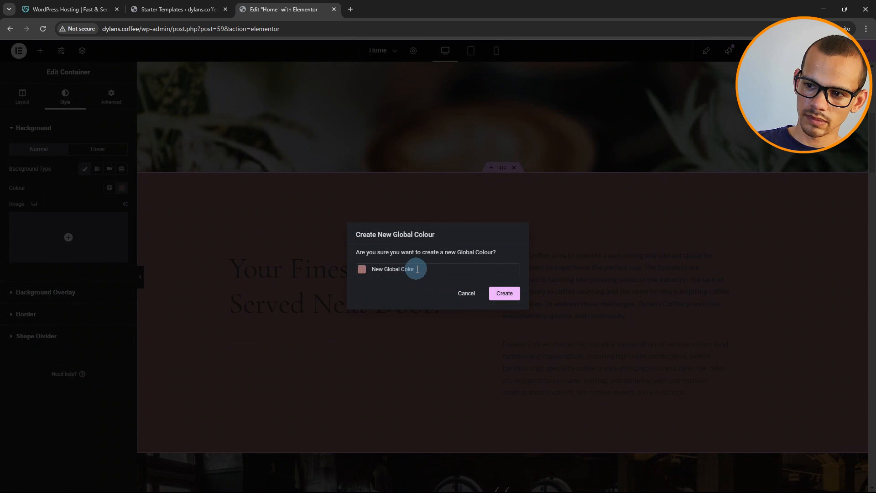
pyautogui.moveTo(417, 269); pyautogui.dragTo(377, 268)
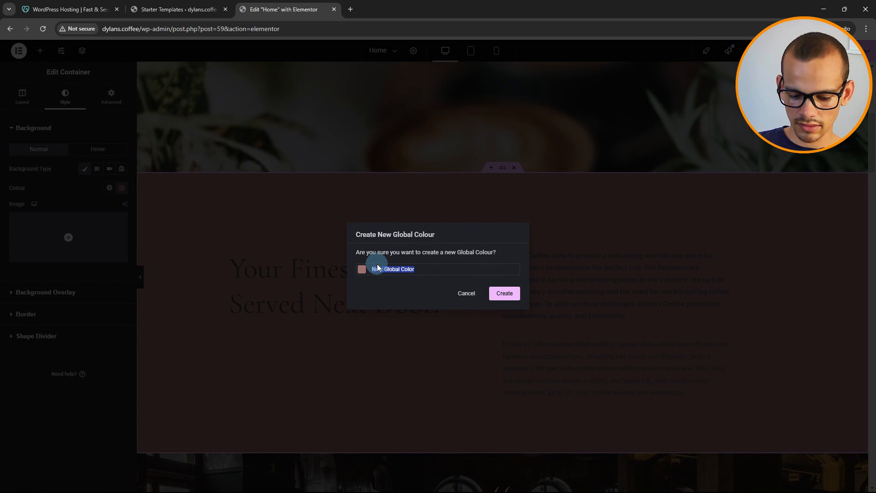
pyautogui.write('ba')
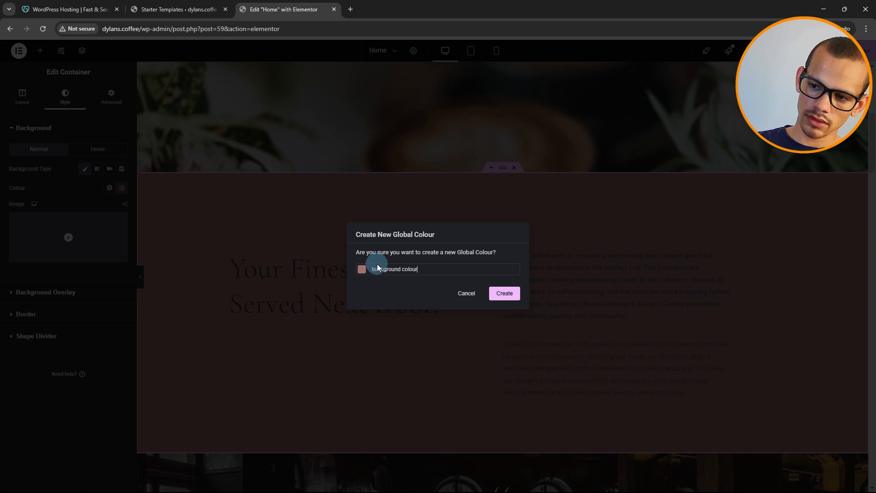
pyautogui.write('ckground colour')
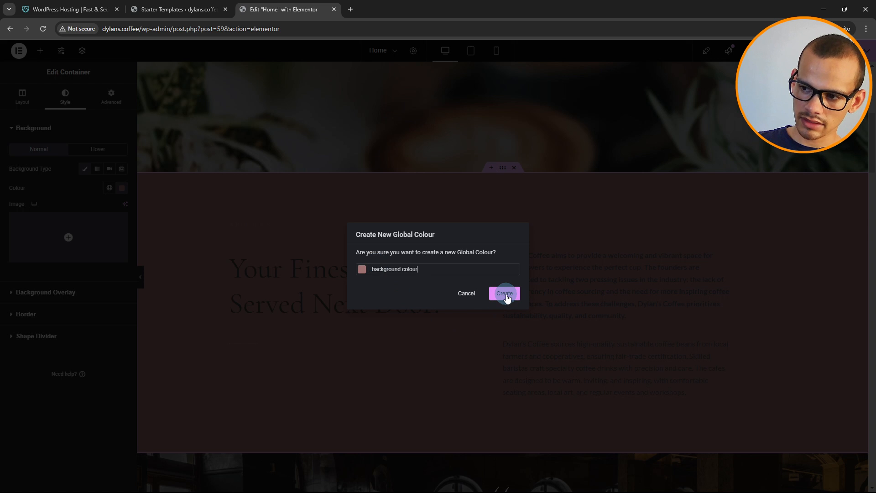
pyautogui.click(504, 294)
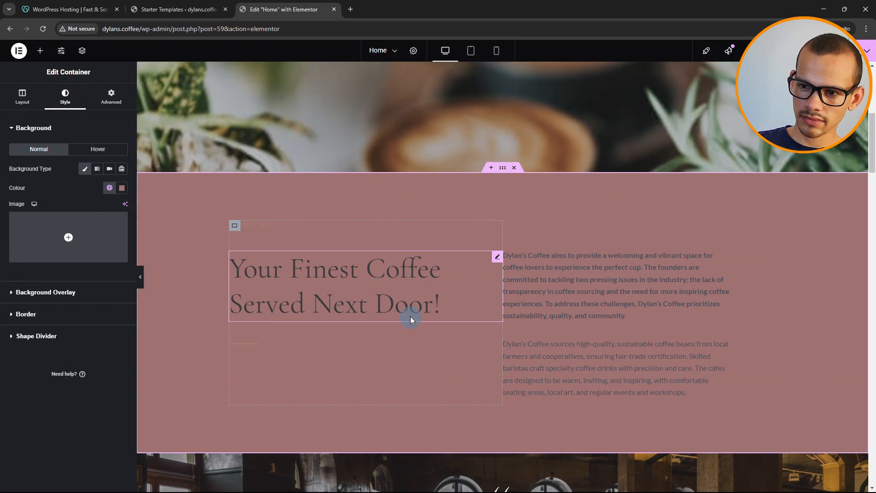
# Apply the global colour "background colour" as the We Serve section's classic background.
pyautogui.scroll(7, 416, 313)
pyautogui.scroll(-13, 416, 307)
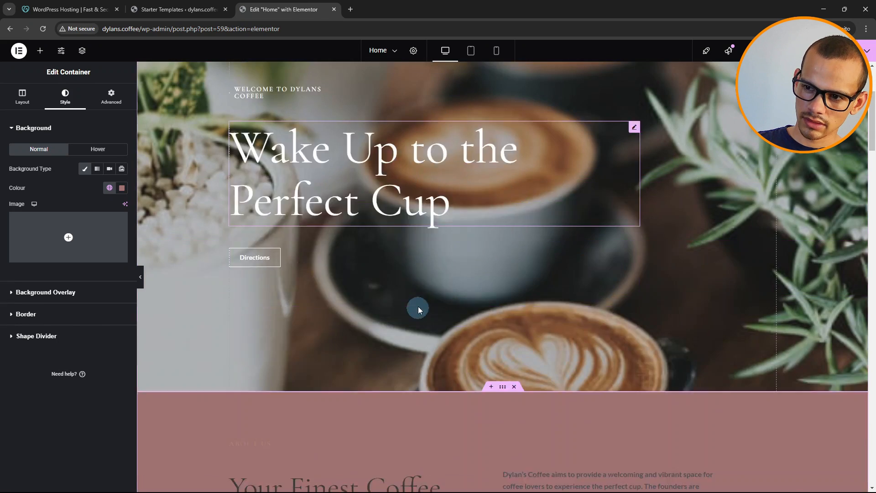
pyautogui.scroll(-10, 419, 296)
pyautogui.scroll(3, 374, 248)
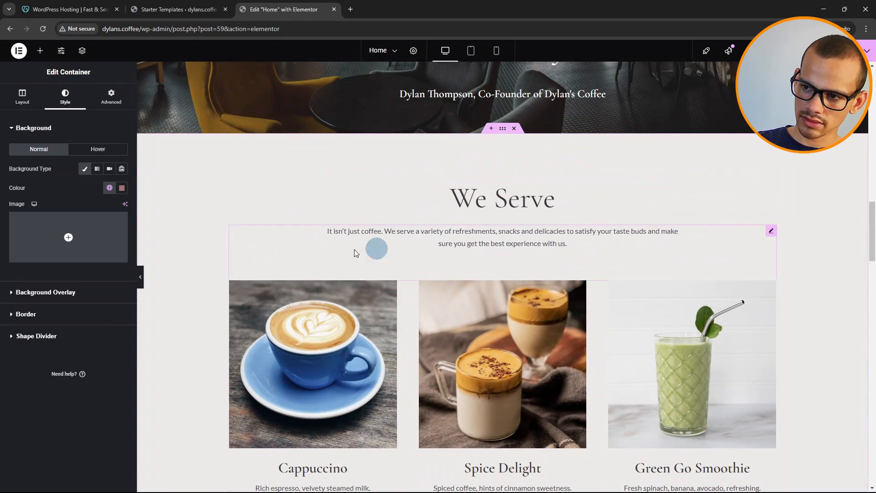
pyautogui.click(502, 134)
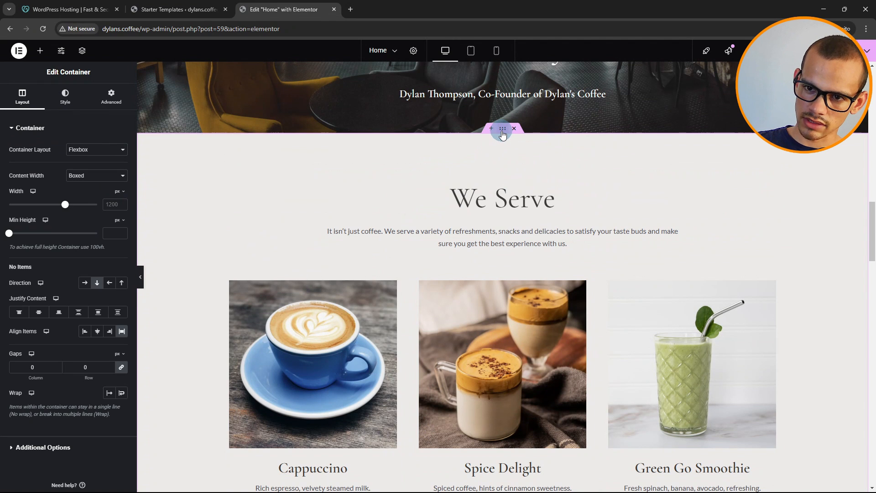
pyautogui.click(65, 96)
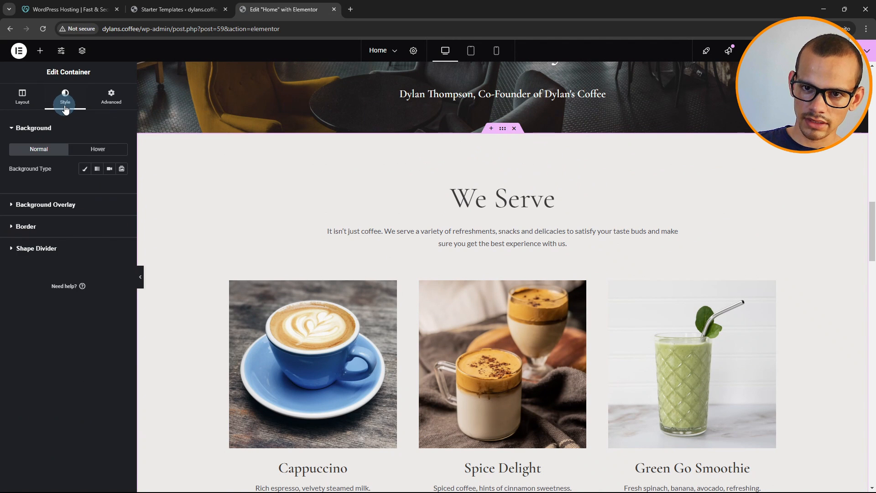
pyautogui.click(83, 169)
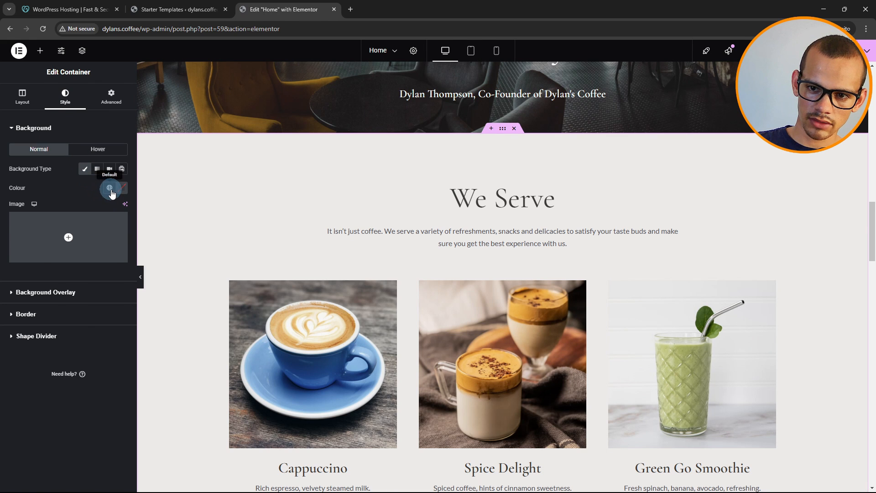
pyautogui.click(109, 188)
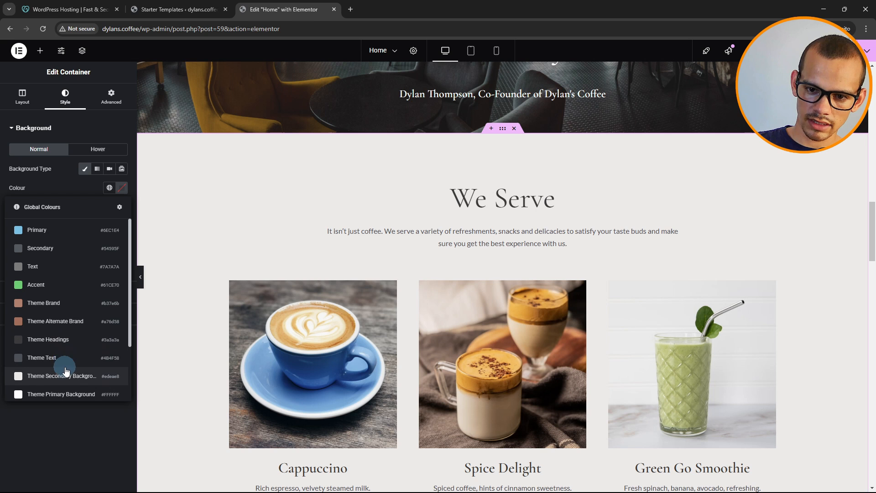
pyautogui.scroll(-3, 66, 371)
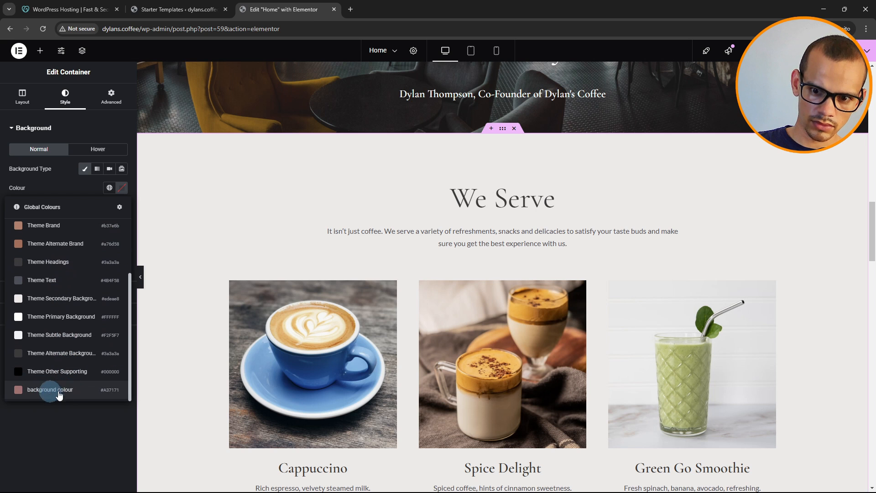
pyautogui.click(58, 390)
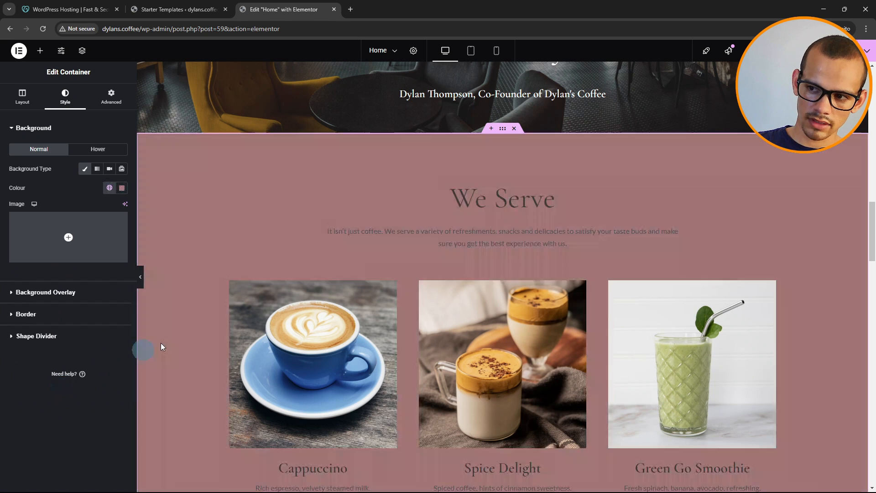
# Check the new backgrounds on the page and clear the About Us section's background colour.
pyautogui.scroll(-5, 675, 261)
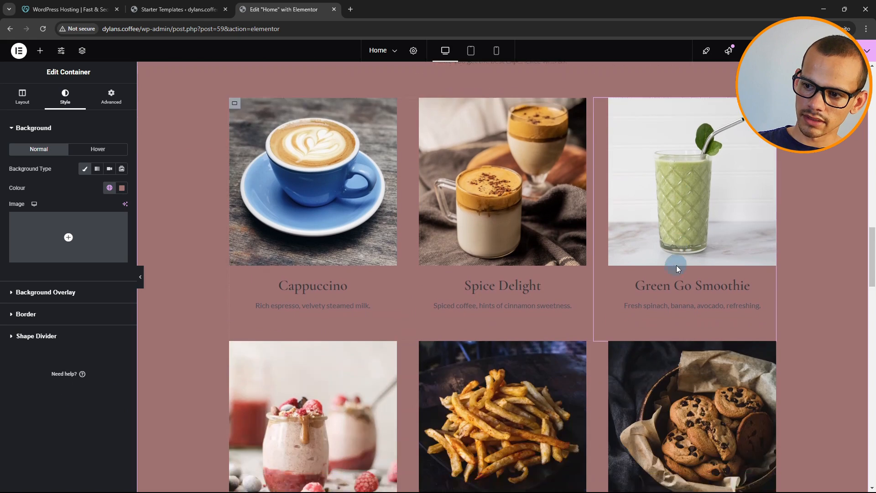
pyautogui.scroll(10, 672, 269)
pyautogui.scroll(-4, 669, 274)
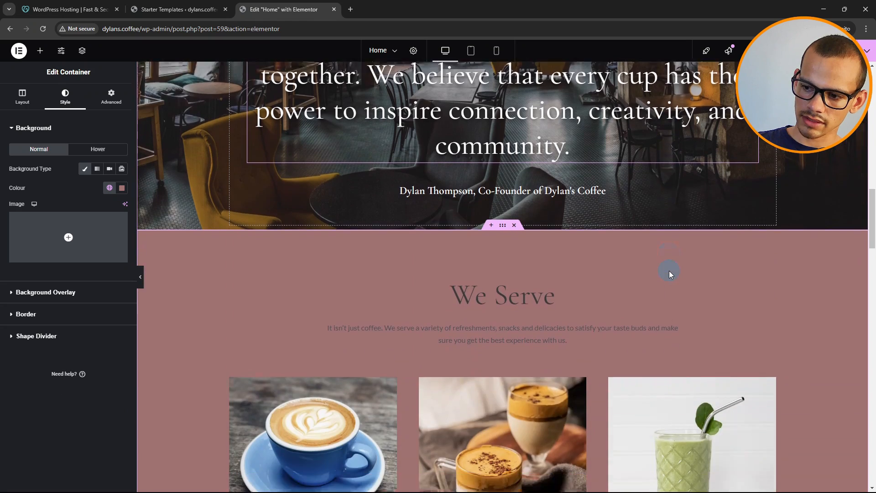
pyautogui.scroll(11, 668, 274)
pyautogui.scroll(4, 660, 294)
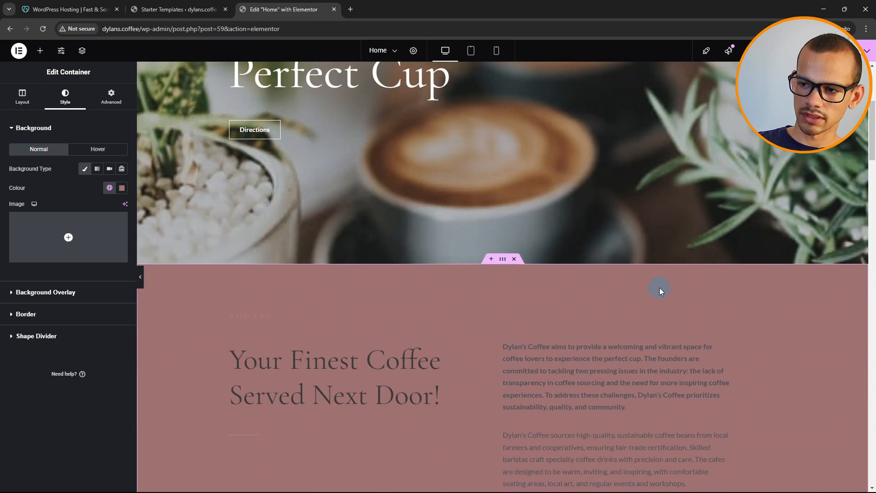
pyautogui.scroll(-2, 660, 288)
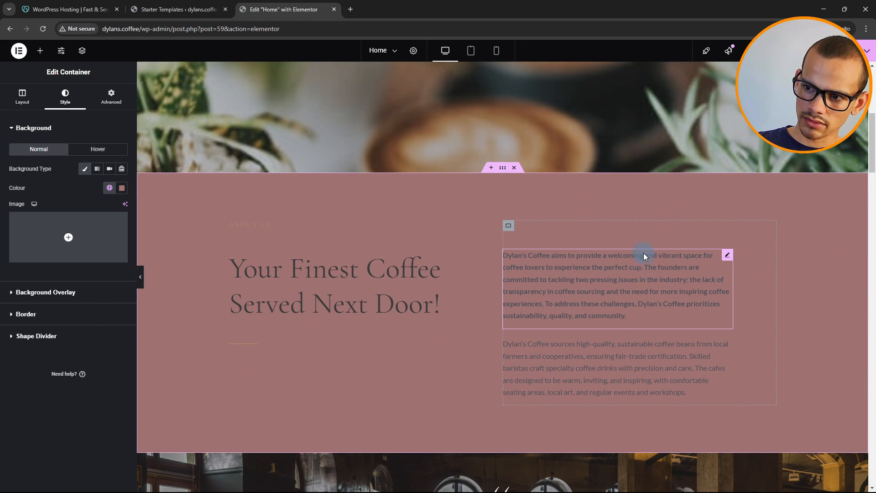
pyautogui.click(109, 189)
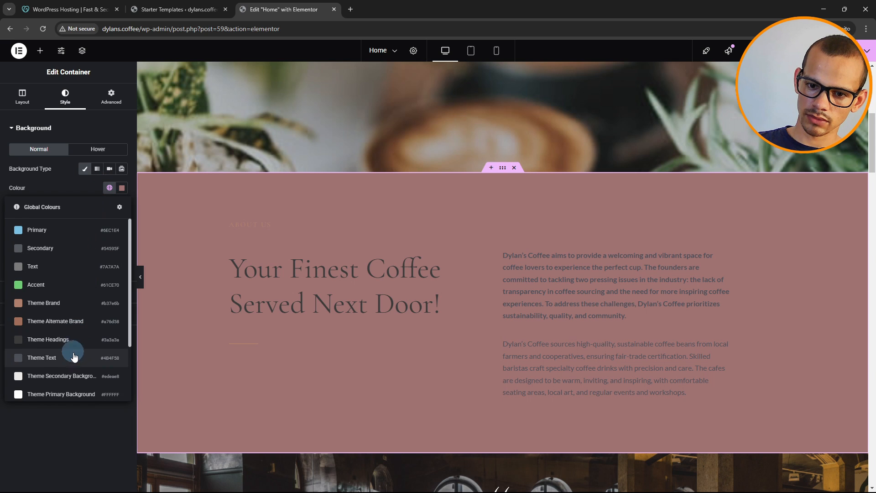
pyautogui.click(119, 192)
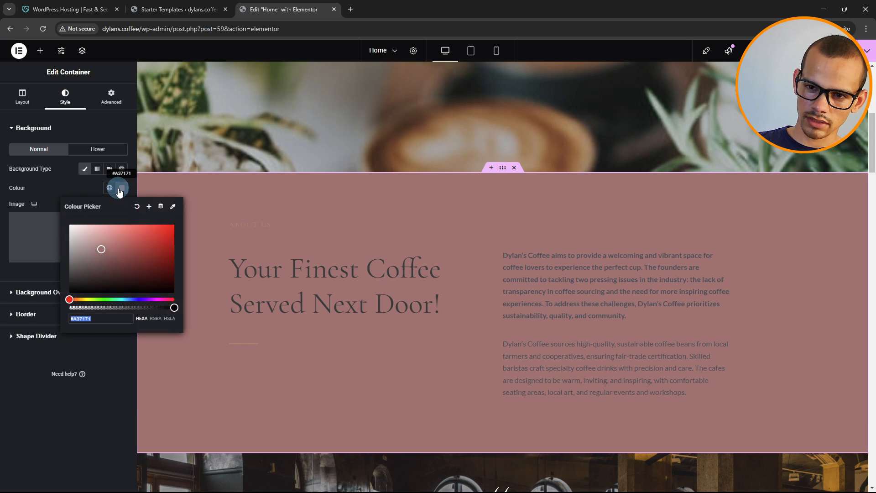
pyautogui.click(137, 208)
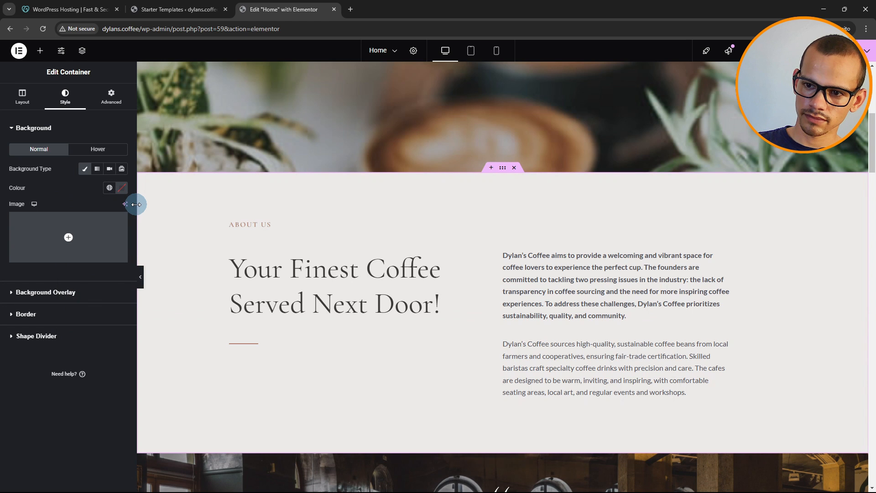
# Clear the We Serve section's background colour.
pyautogui.scroll(-10, 557, 196)
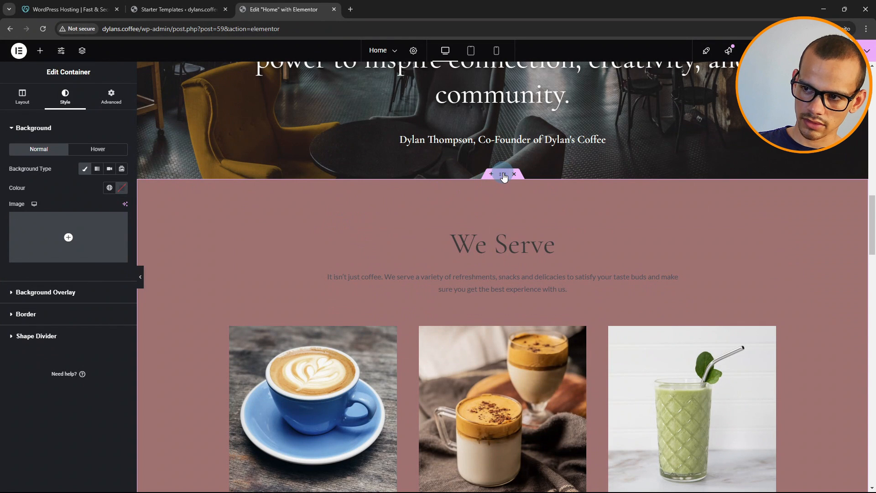
pyautogui.click(122, 190)
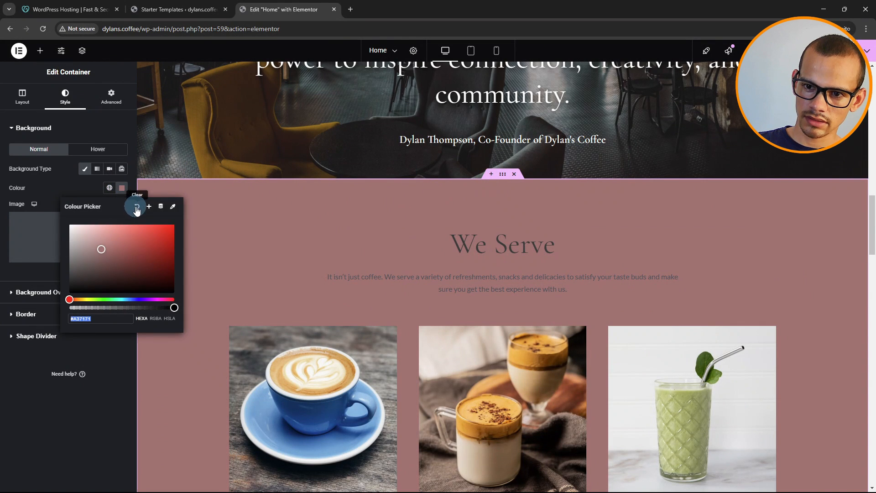
pyautogui.click(137, 207)
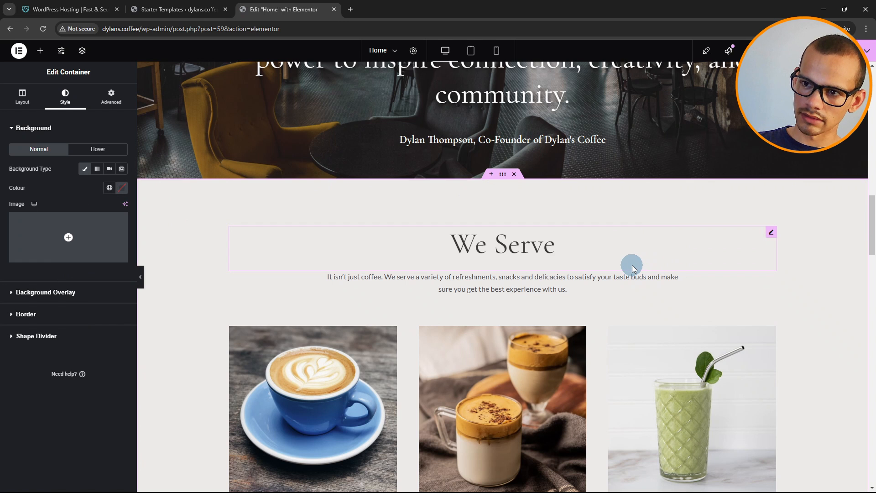
# Set the font family of the quote heading above the We Serve section to Helvetica.
pyautogui.scroll(5, 632, 268)
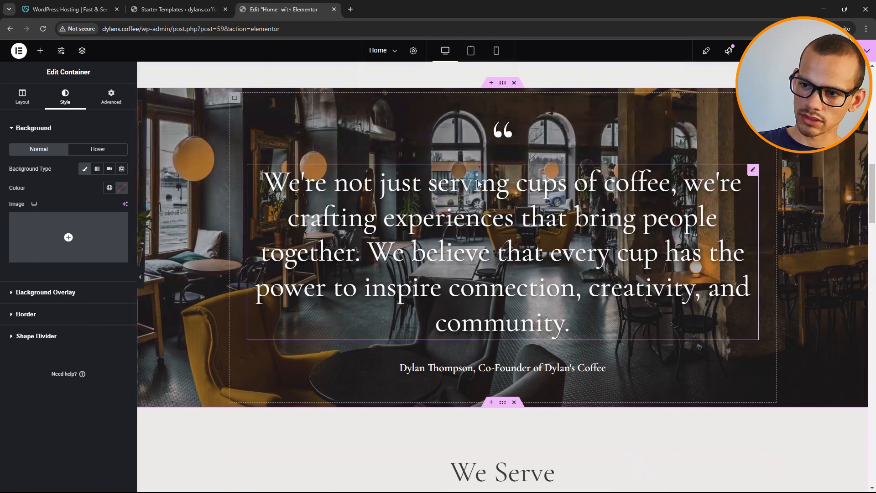
pyautogui.click(566, 209)
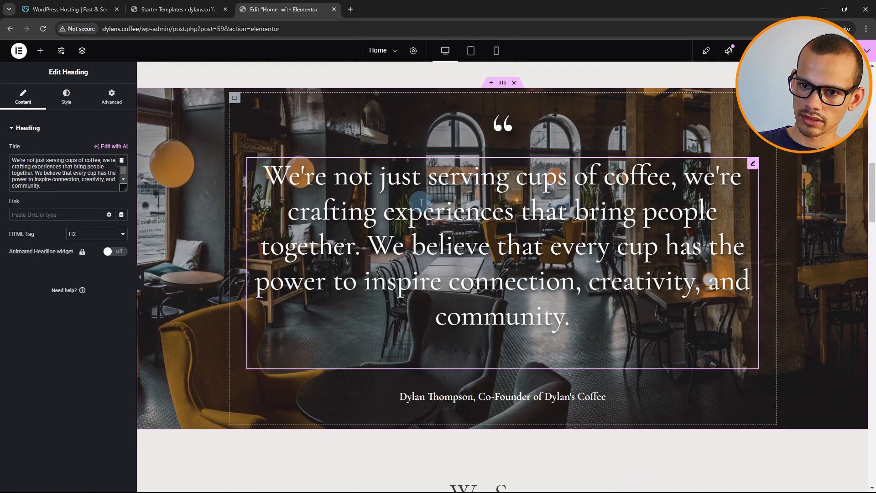
pyautogui.click(64, 97)
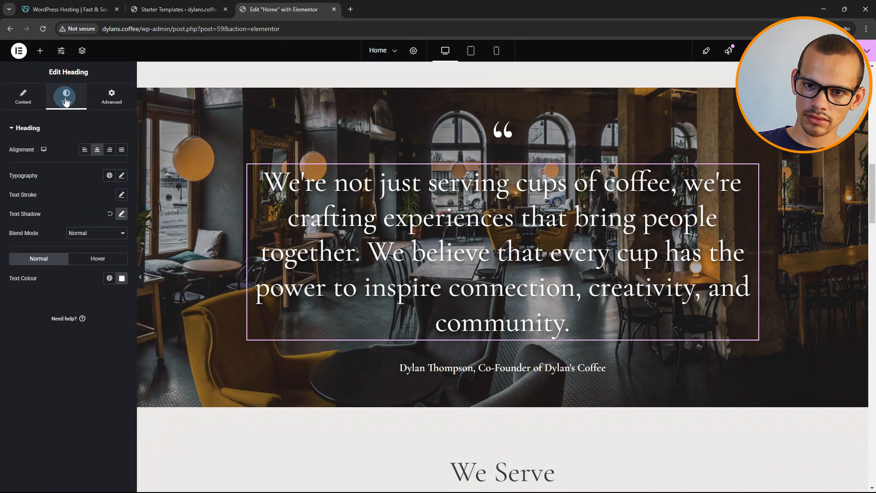
pyautogui.click(14, 178)
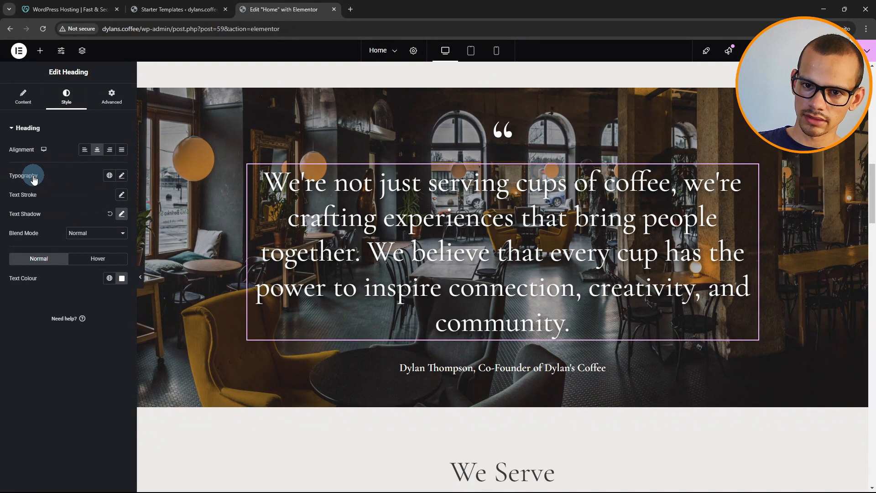
pyautogui.click(122, 176)
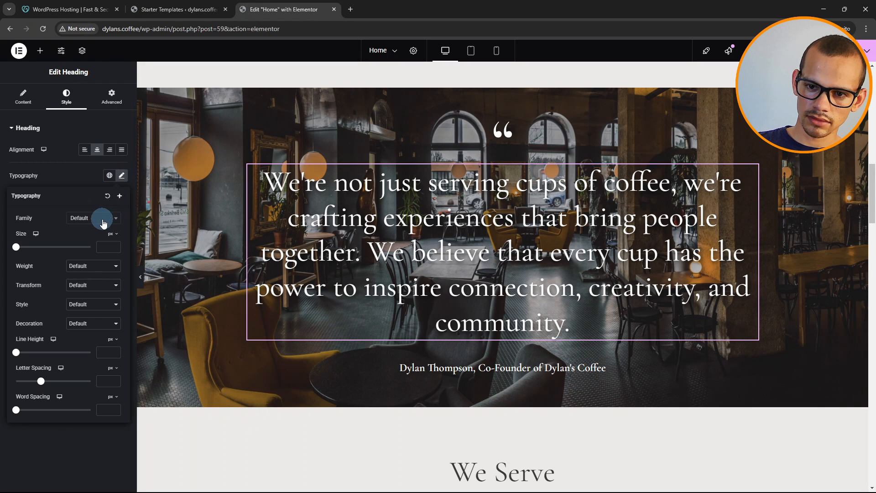
pyautogui.click(94, 219)
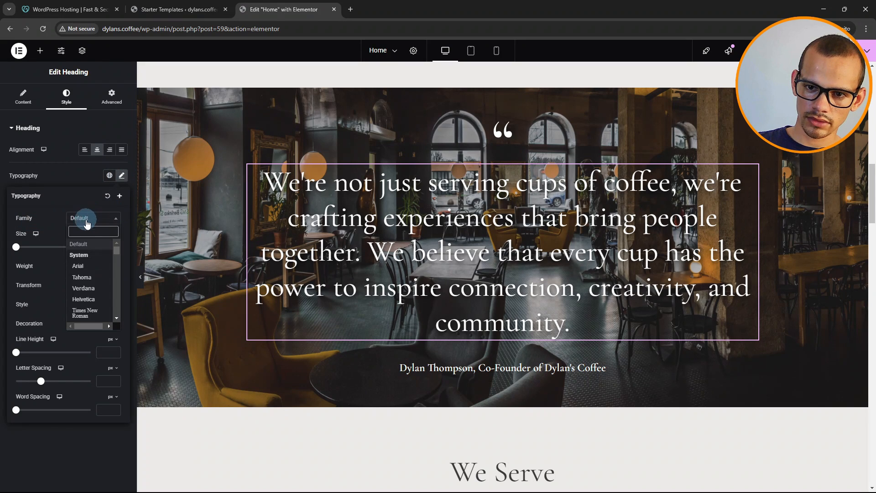
pyautogui.click(83, 299)
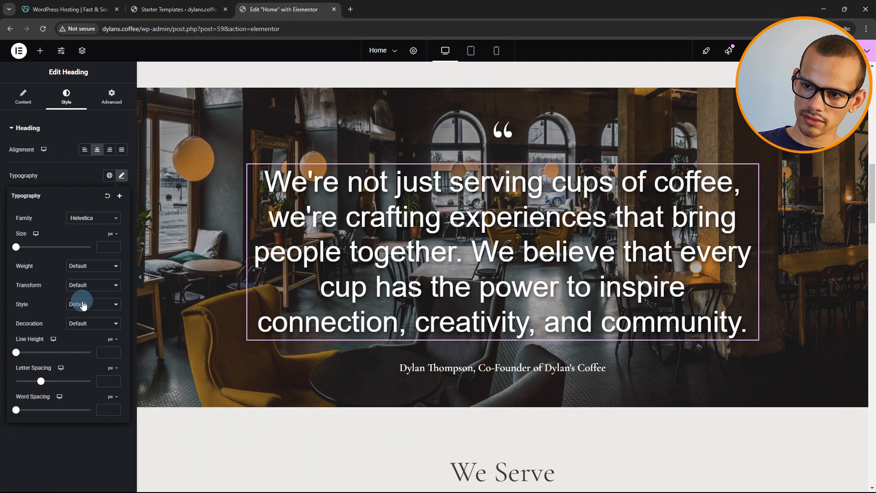
# Try Abyssinica SIL on the quote heading, and set its font family to Adamina with a size of 81 px.
pyautogui.click(92, 227)
pyautogui.scroll(-3, 91, 278)
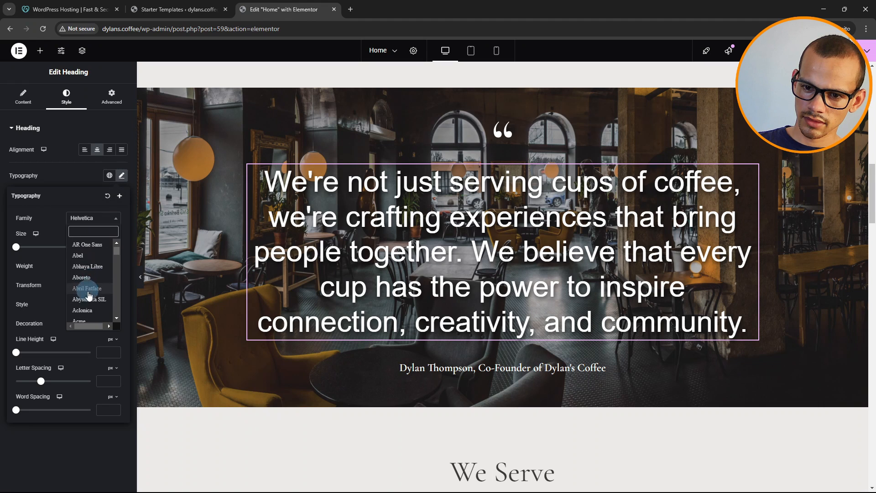
pyautogui.click(94, 256)
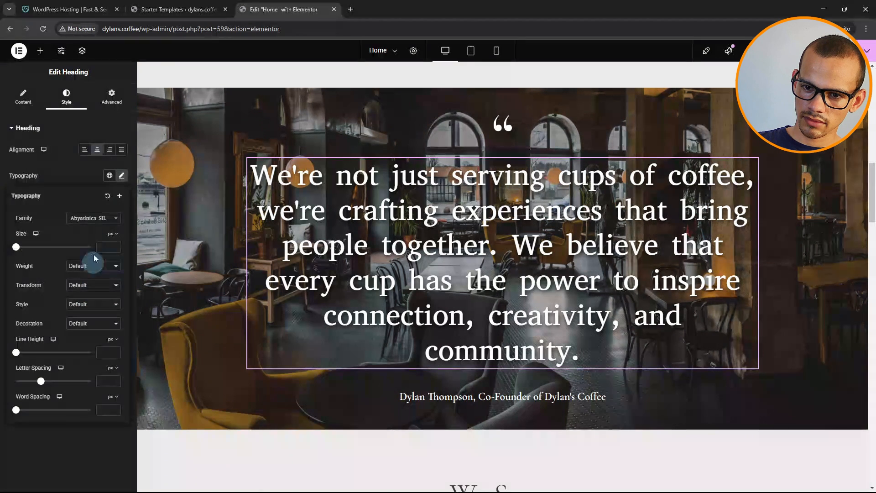
pyautogui.click(92, 218)
pyautogui.click(92, 300)
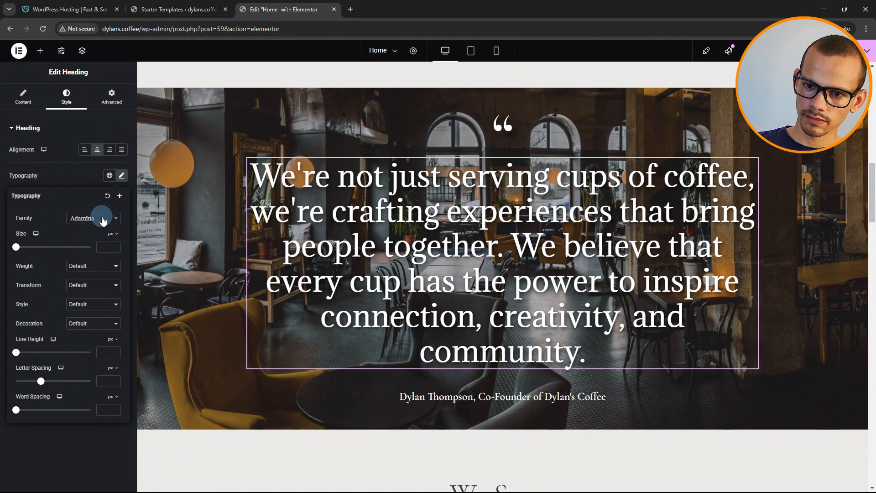
pyautogui.moveTo(15, 249); pyautogui.dragTo(45, 252)
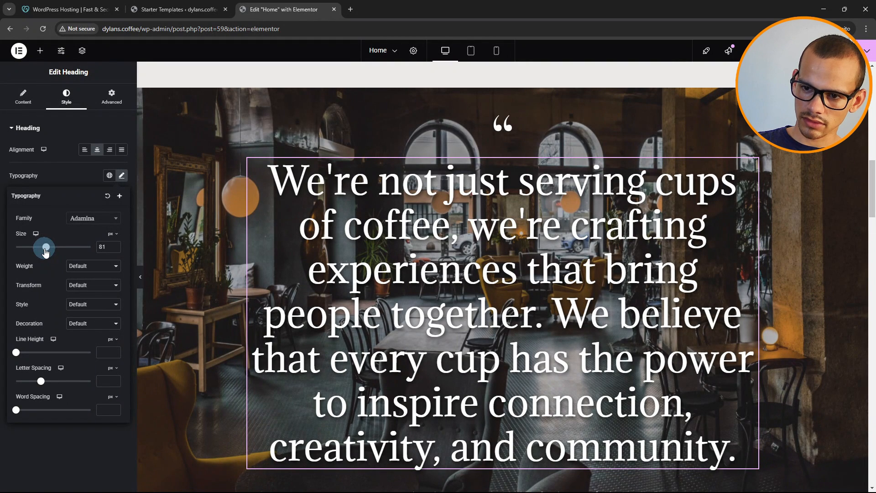
# Save the quote heading's typography as a new global font named "small text font".
pyautogui.click(119, 197)
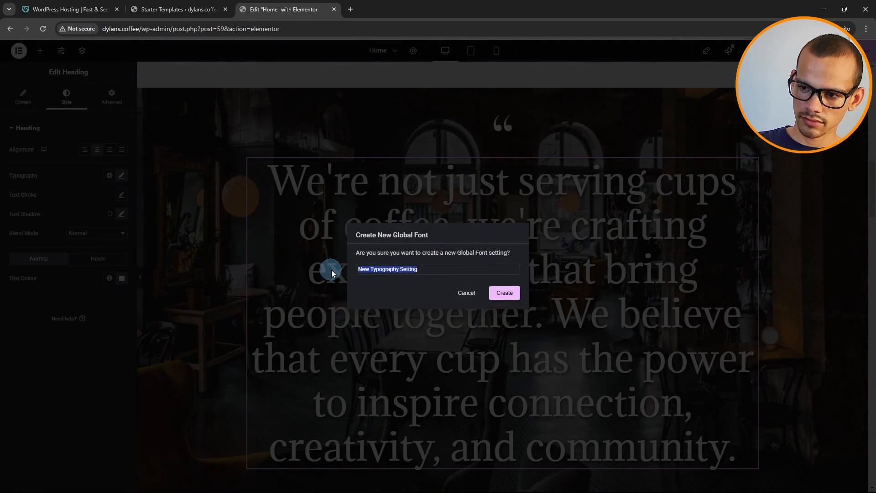
pyautogui.write('small text font')
pyautogui.click(505, 293)
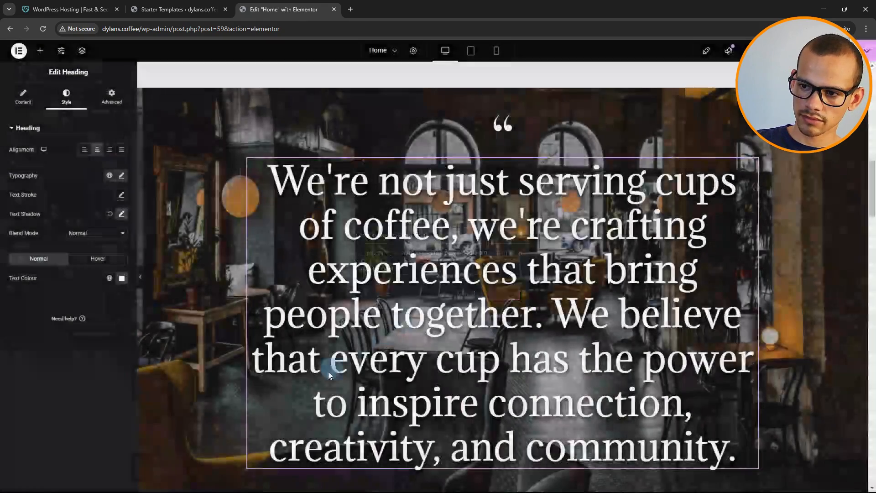
# Apply the global font "small text font" to the About Us heading "Your Finest Coffee Served Next Door!".
pyautogui.scroll(2, 192, 286)
pyautogui.scroll(5, 362, 231)
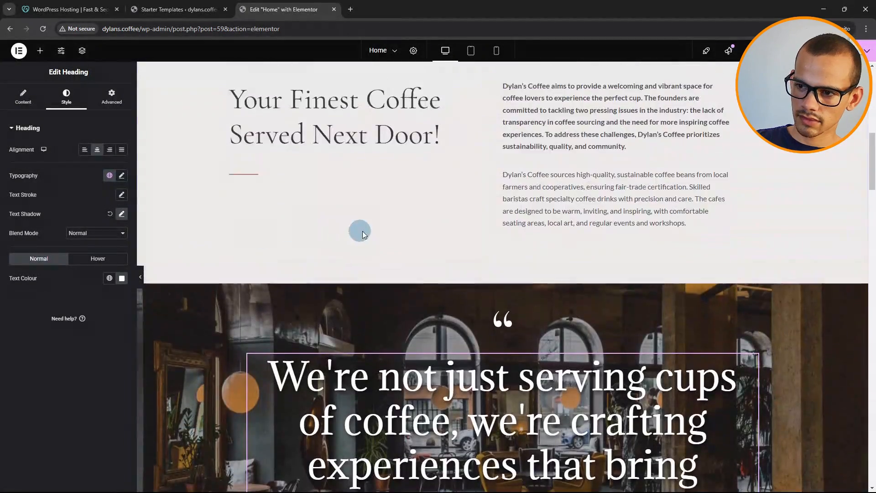
pyautogui.scroll(-8, 425, 259)
pyautogui.scroll(-6, 354, 243)
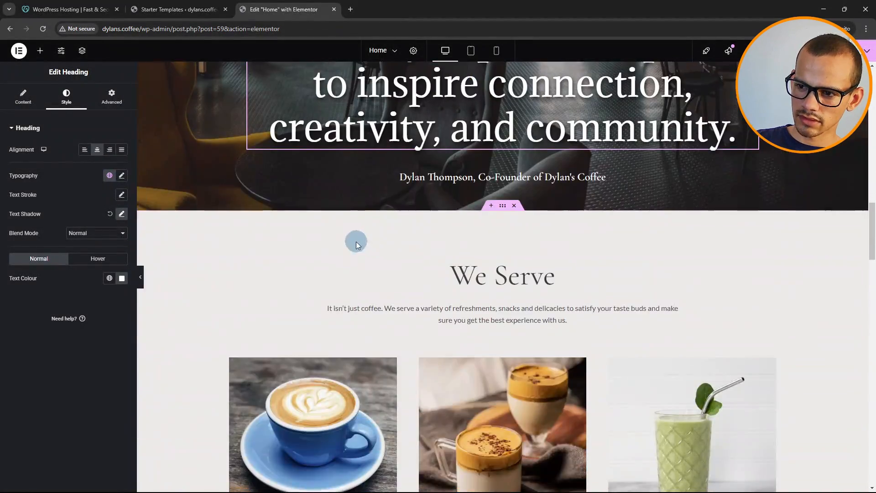
pyautogui.scroll(12, 370, 242)
pyautogui.scroll(3, 409, 245)
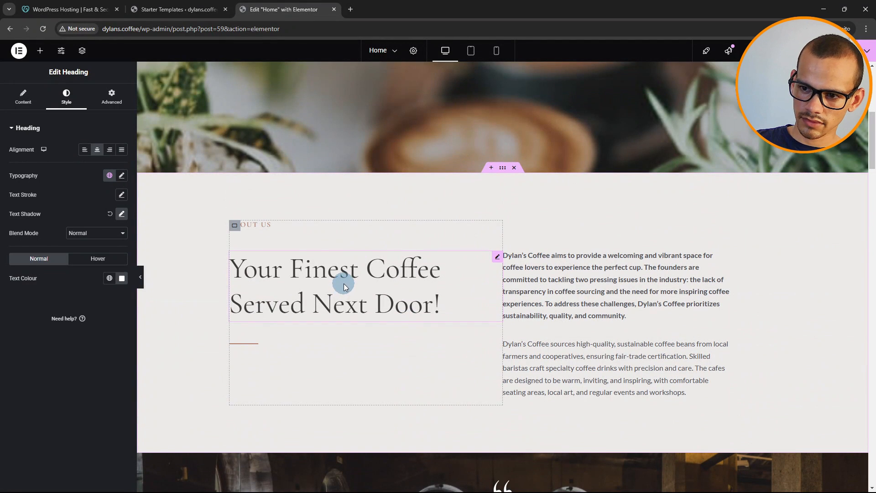
pyautogui.click(344, 287)
pyautogui.click(63, 106)
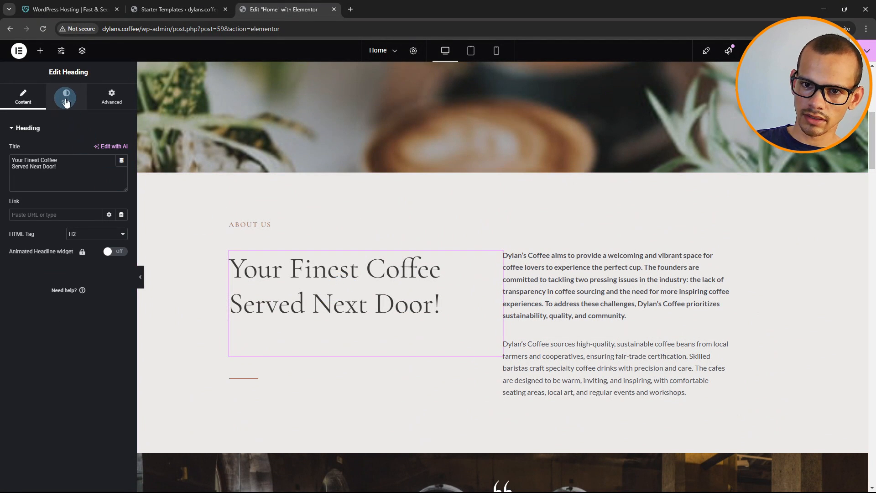
pyautogui.click(66, 103)
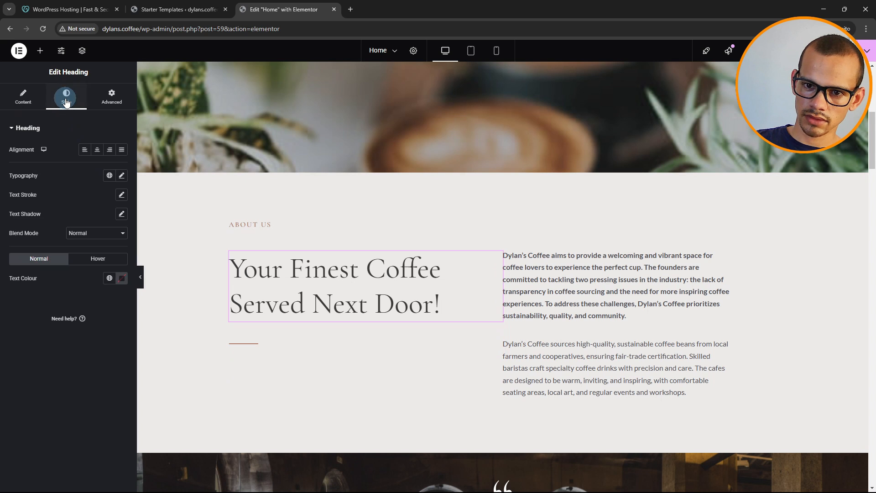
pyautogui.click(109, 176)
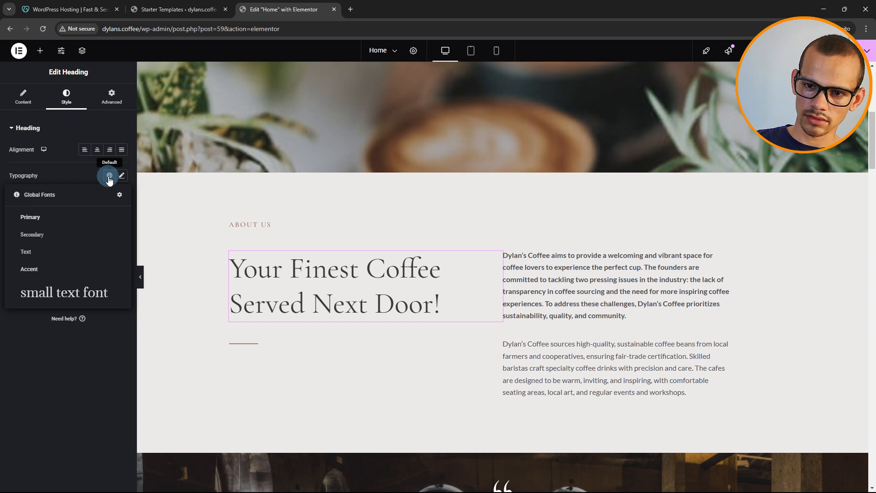
pyautogui.click(72, 302)
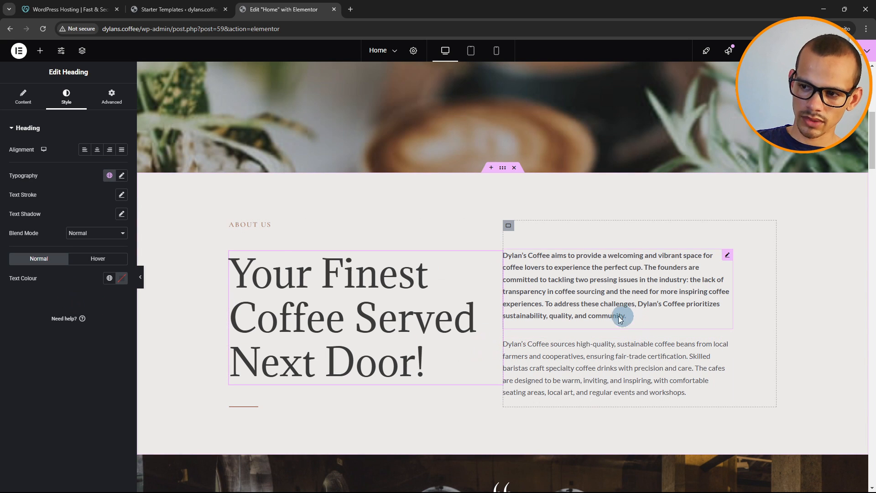
# Reset the typography of the About Us heading and the quote heading to their defaults.
pyautogui.click(121, 177)
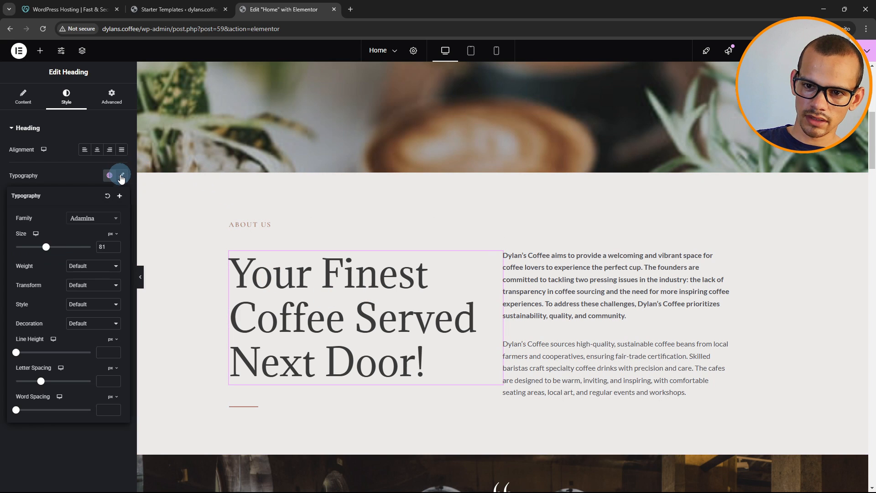
pyautogui.click(108, 197)
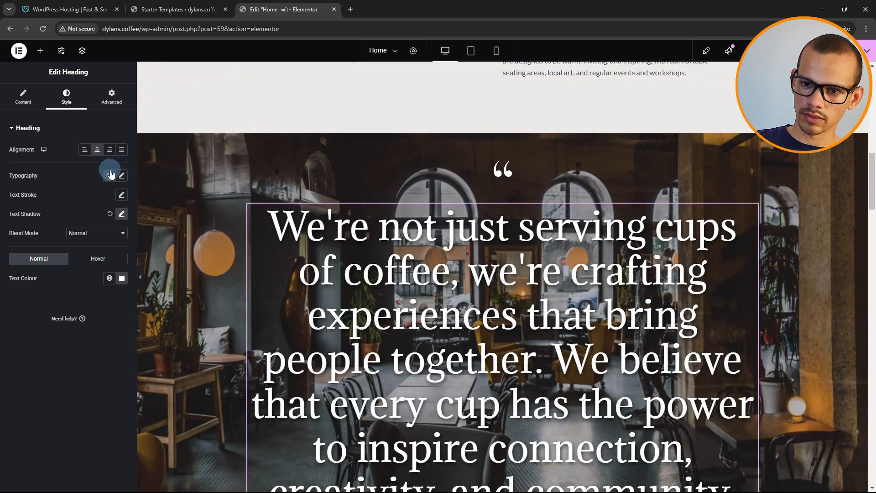
pyautogui.click(110, 174)
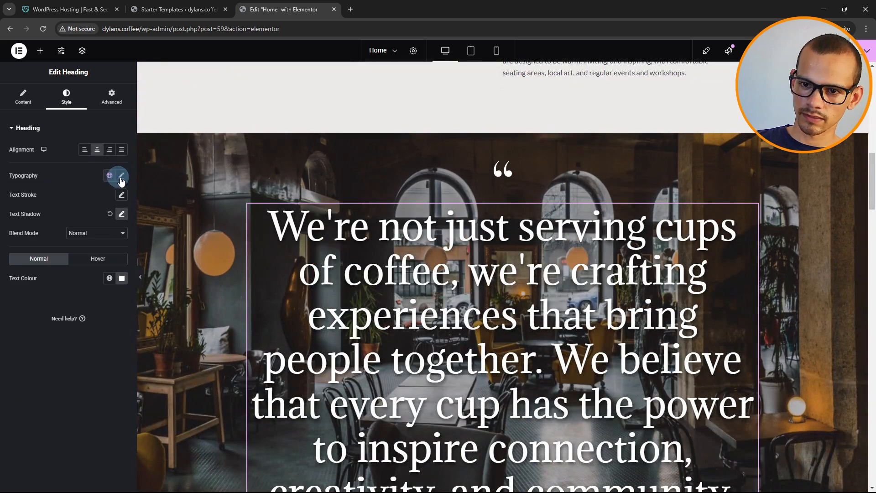
pyautogui.click(117, 195)
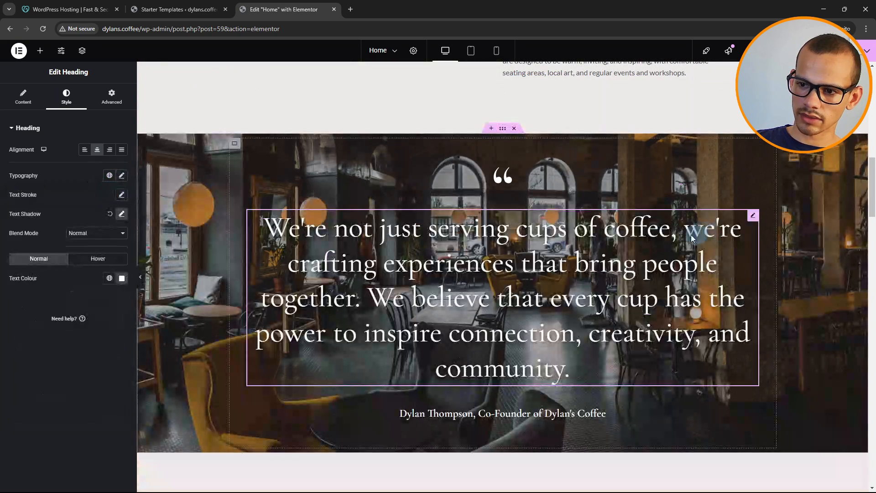
# Review the home page's headings, texts and images from the hero banner down to the "All are welcome." section.
pyautogui.scroll(10, 446, 270)
pyautogui.scroll(3, 456, 265)
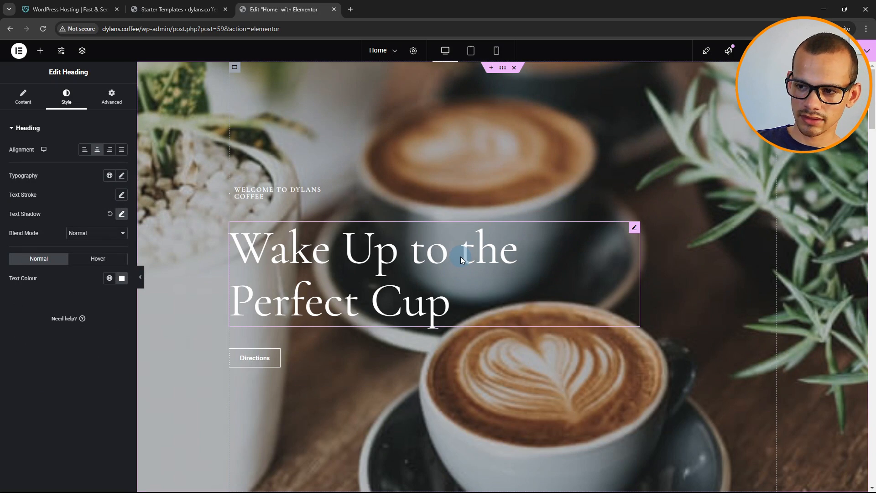
pyautogui.scroll(-12, 459, 258)
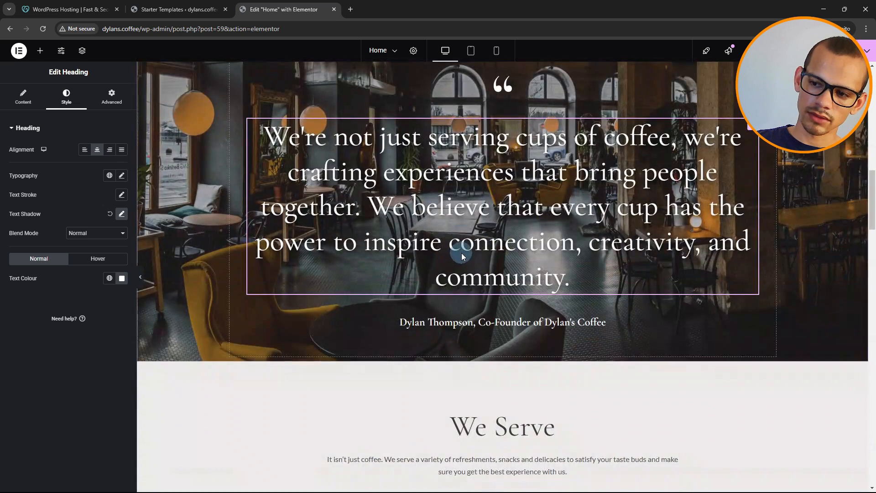
pyautogui.scroll(-11, 462, 253)
pyautogui.scroll(-5, 461, 253)
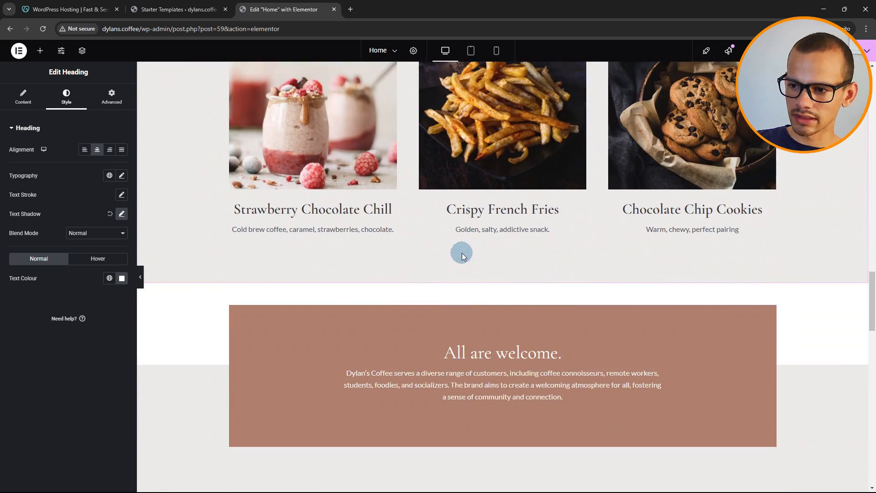
pyautogui.scroll(7, 462, 254)
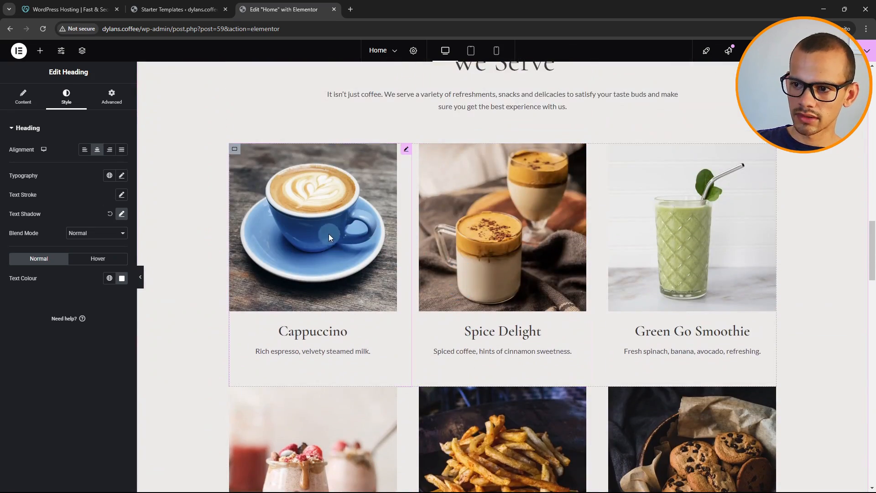
pyautogui.scroll(-4, 515, 297)
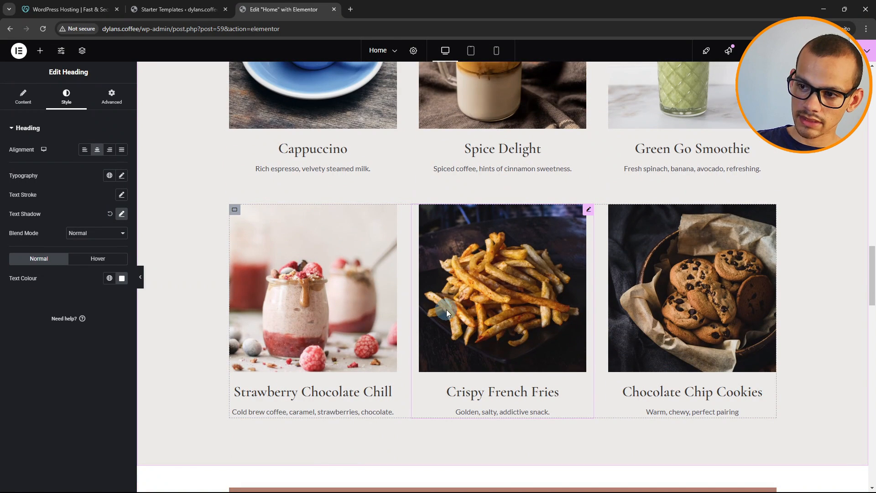
pyautogui.scroll(15, 456, 315)
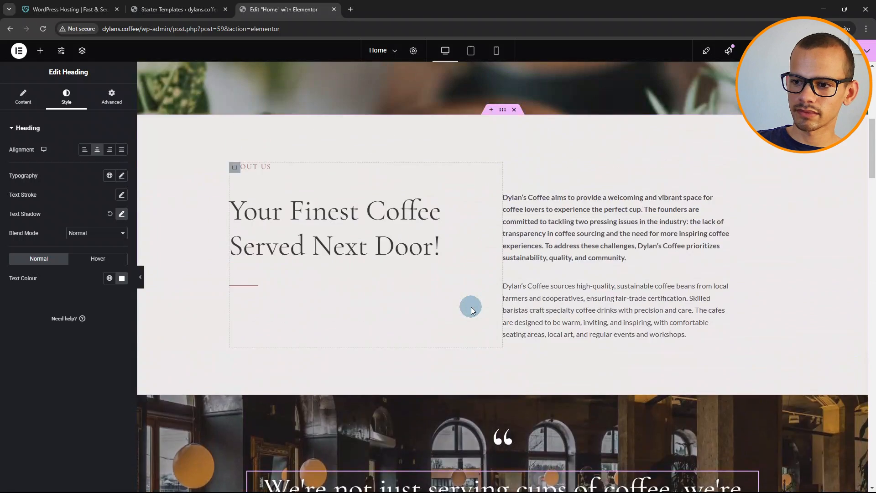
pyautogui.scroll(3, 470, 308)
pyautogui.scroll(-2, 504, 322)
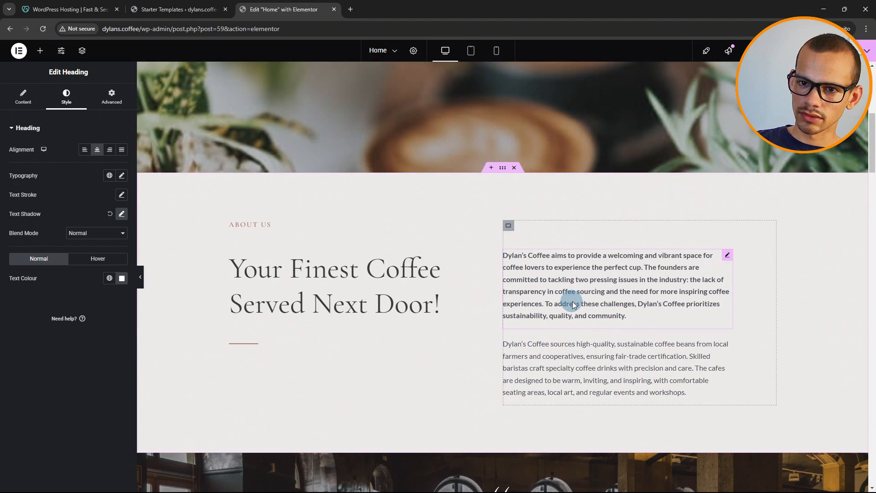
# Add a Text Editor widget above the bold paragraph in the About Us section and replace its placeholder text with "editing".
pyautogui.click(40, 51)
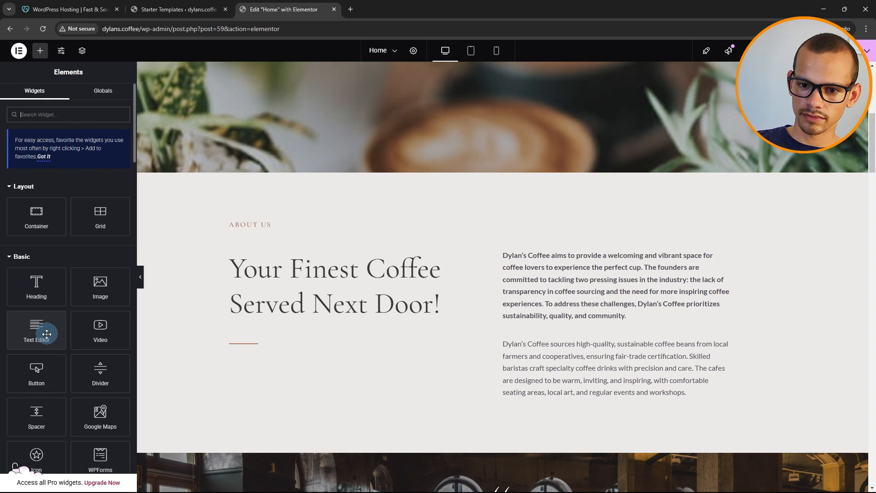
pyautogui.scroll(-4, 82, 359)
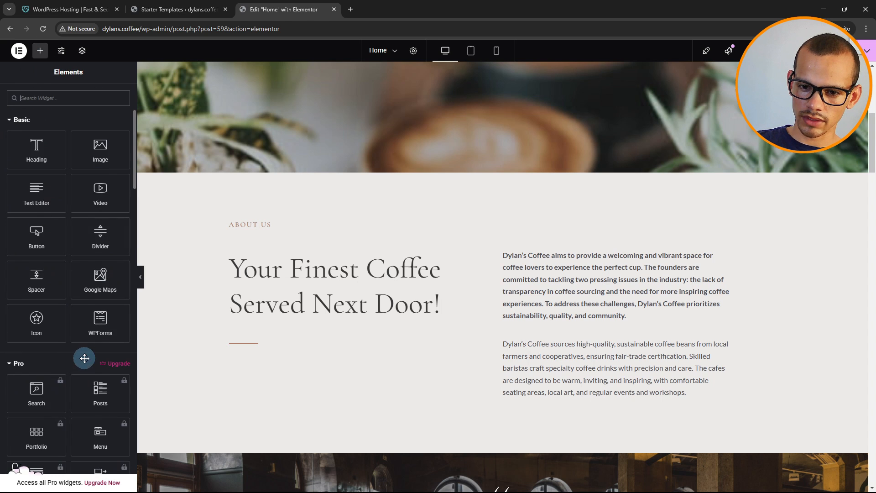
pyautogui.scroll(3, 84, 358)
pyautogui.moveTo(32, 286); pyautogui.dragTo(583, 282)
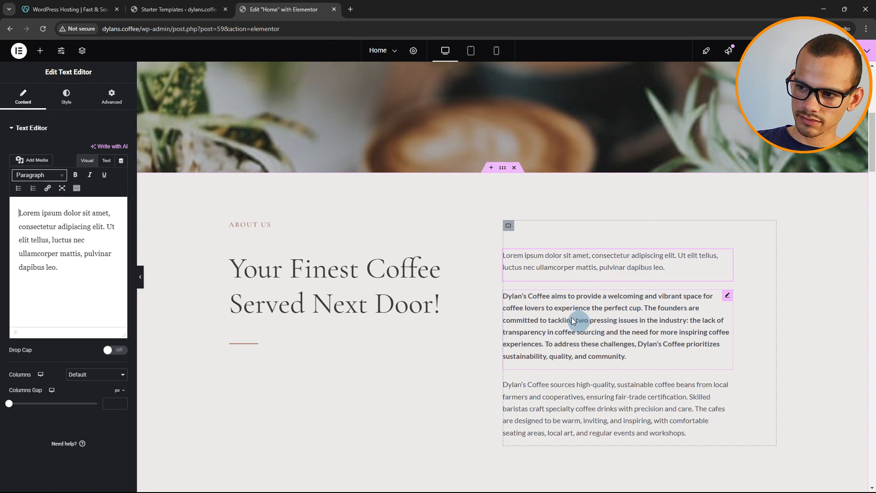
pyautogui.moveTo(78, 268); pyautogui.dragTo(16, 210)
pyautogui.write('ediing')
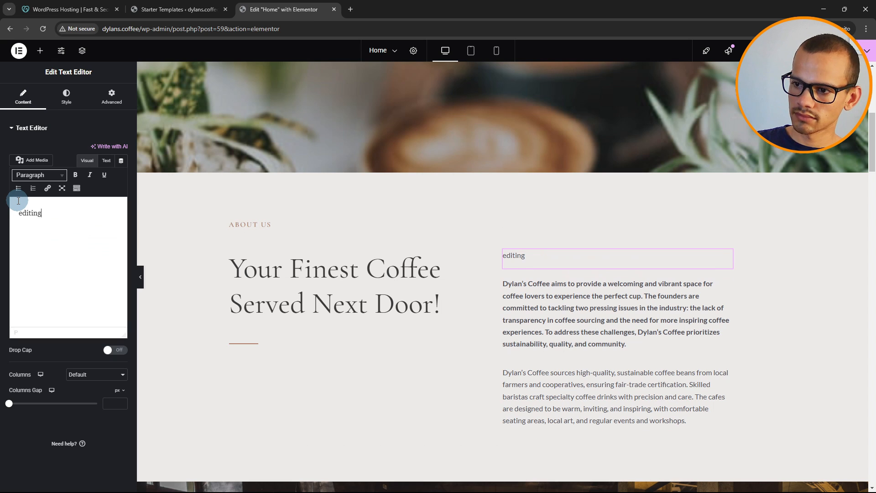
# Delete the "editing" text widget above the bold paragraph in the About Us section.
pyautogui.click(647, 294)
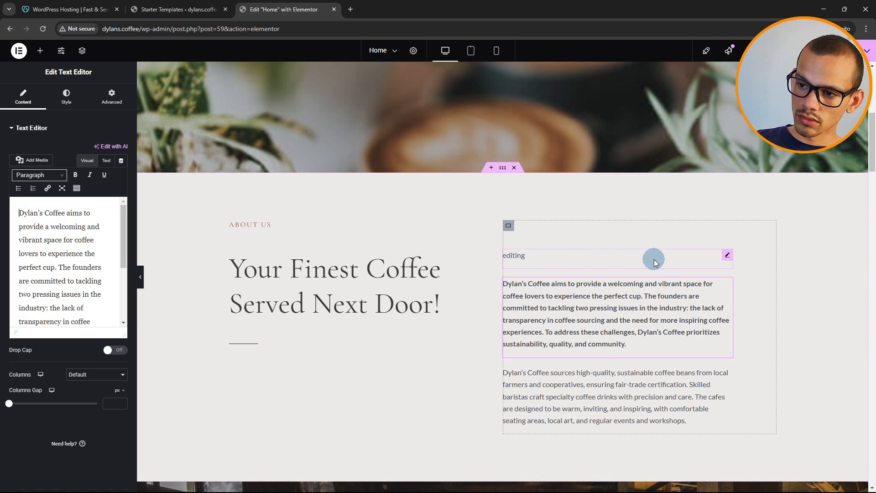
pyautogui.rightClick(728, 257)
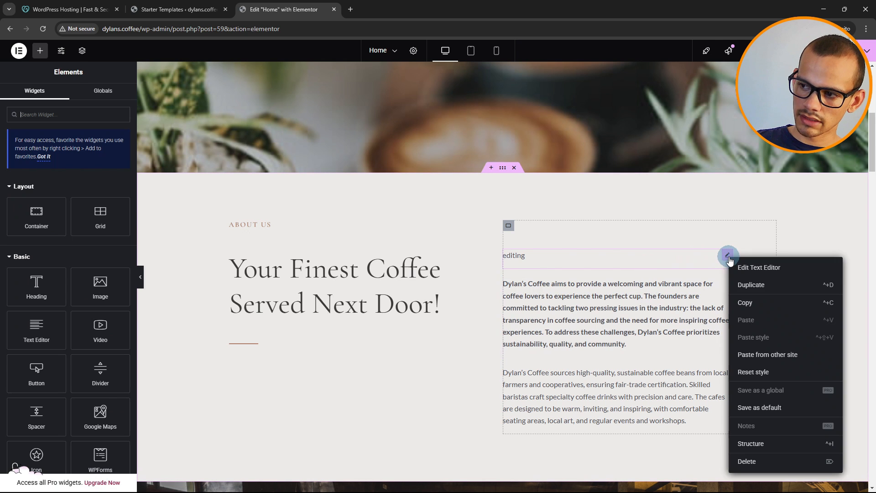
pyautogui.click(749, 462)
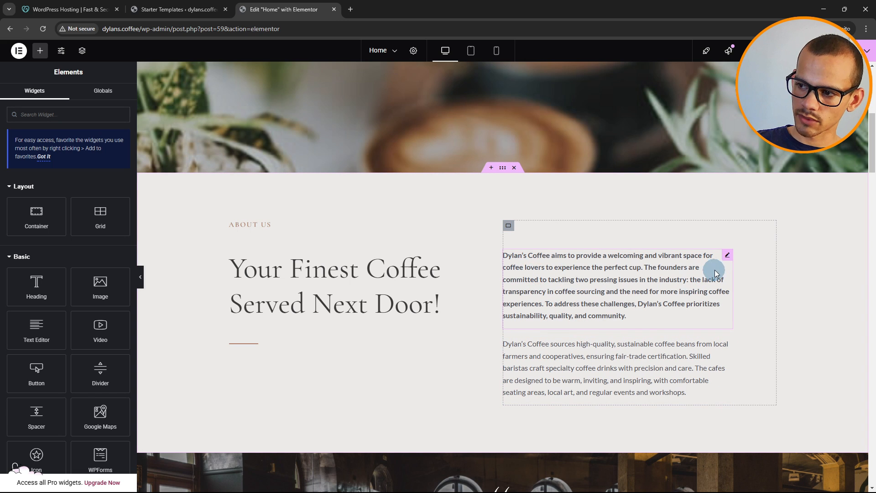
# Duplicate the bold paragraph in the About Us section and delete the copy.
pyautogui.rightClick(728, 258)
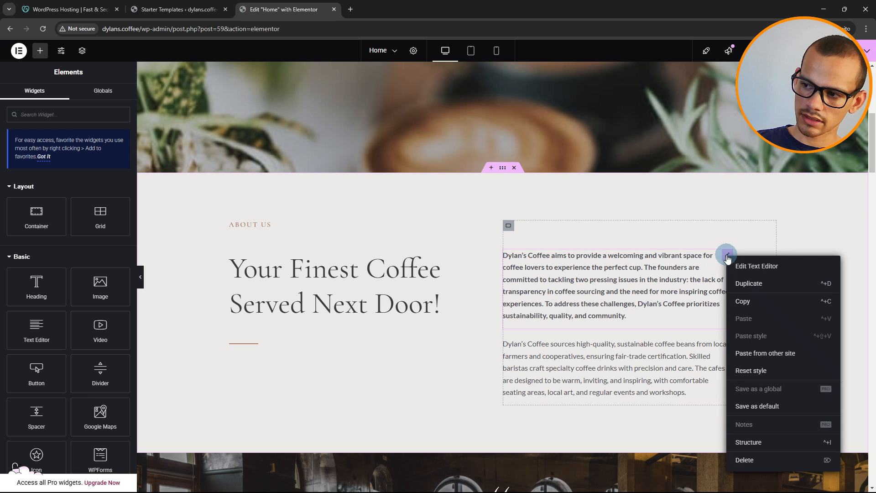
pyautogui.click(744, 280)
pyautogui.scroll(-3, 705, 348)
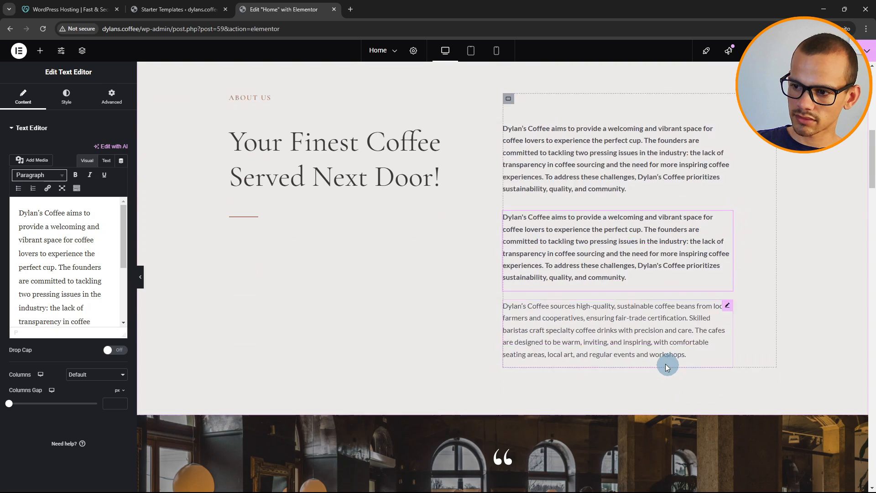
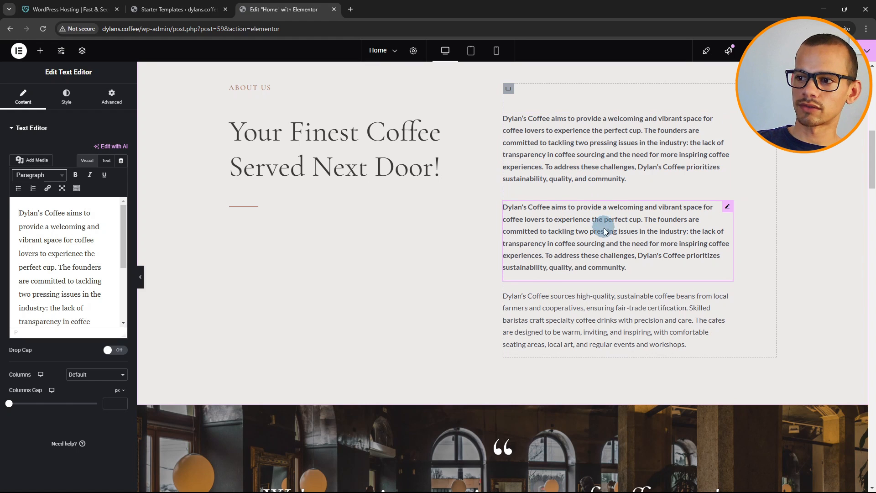
pyautogui.rightClick(727, 211)
pyautogui.click(749, 412)
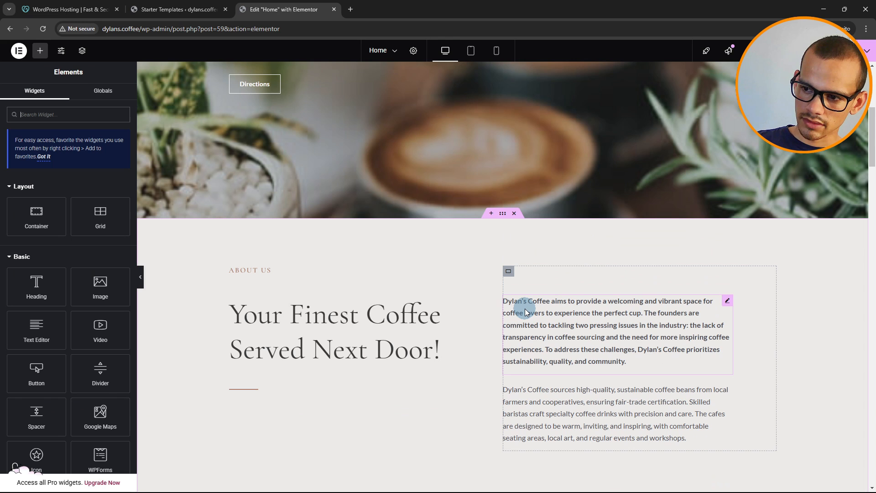
# Add an Image widget between the About Us heading and its divider, using the coffee beans photo from the media library.
pyautogui.scroll(-1, 527, 312)
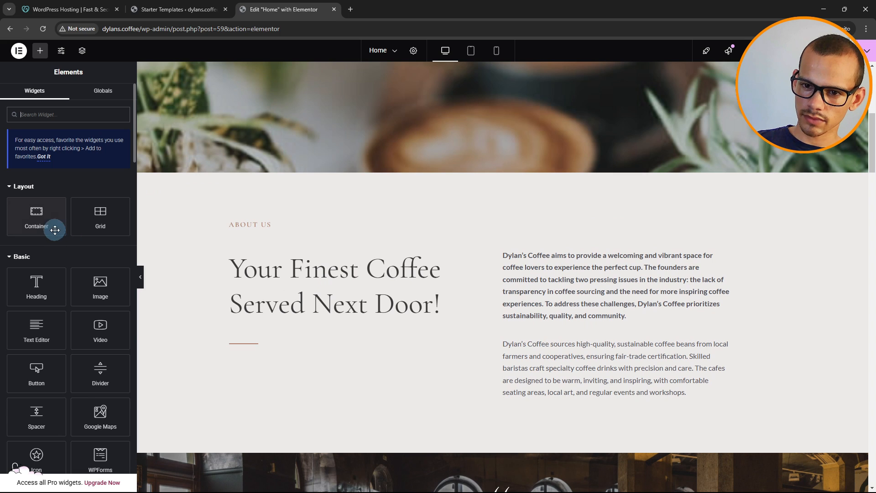
pyautogui.moveTo(98, 290); pyautogui.dragTo(339, 317)
pyautogui.scroll(-2, 494, 264)
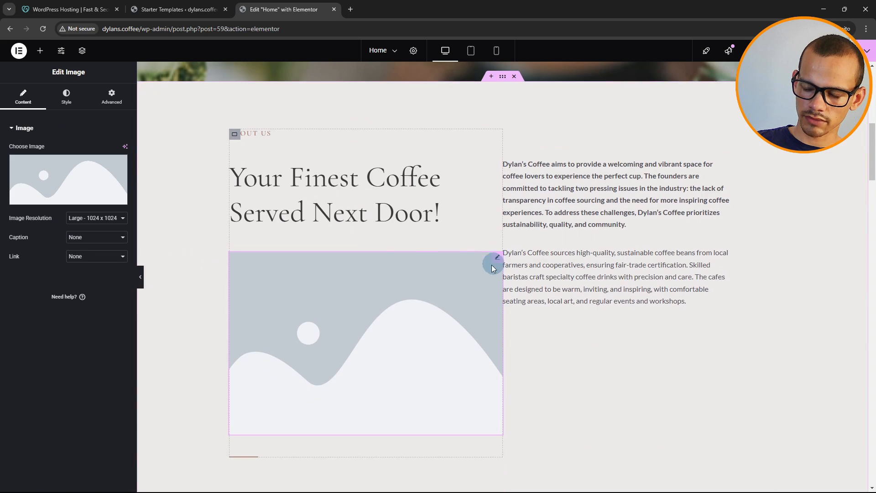
pyautogui.click(55, 180)
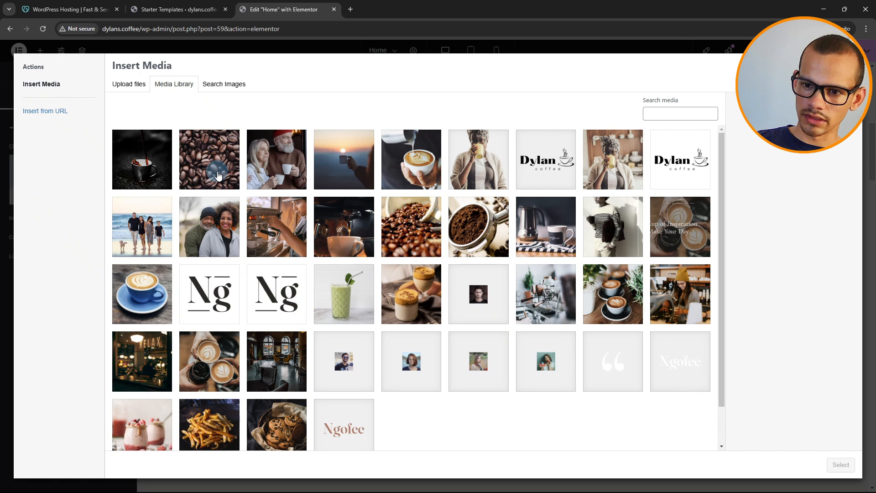
pyautogui.click(217, 175)
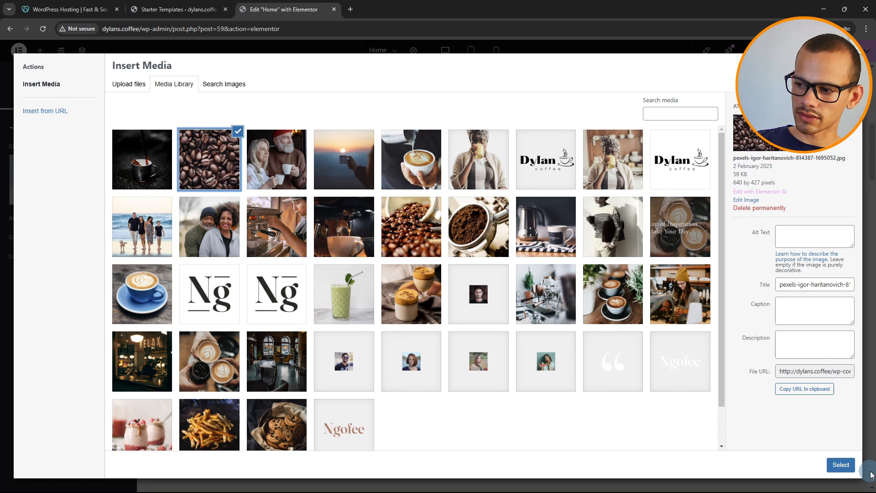
pyautogui.click(851, 465)
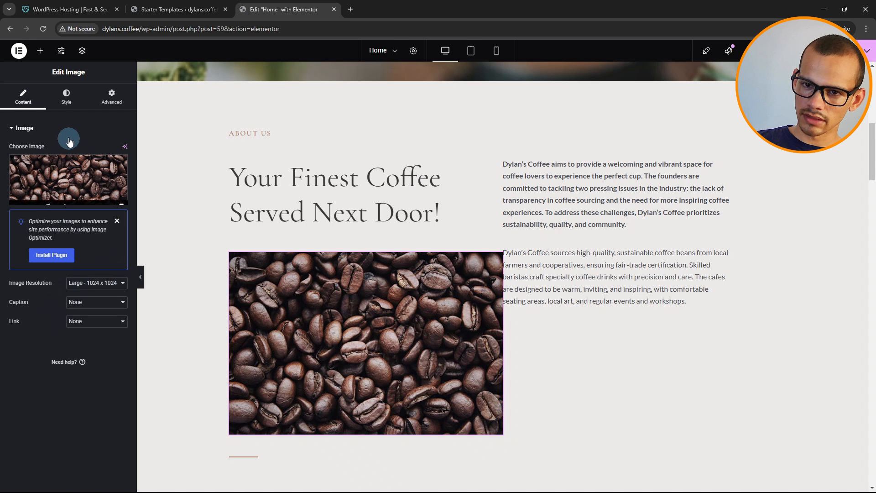
# Add an equal margin on all sides of the coffee beans image and set its width to 68%.
pyautogui.click(113, 101)
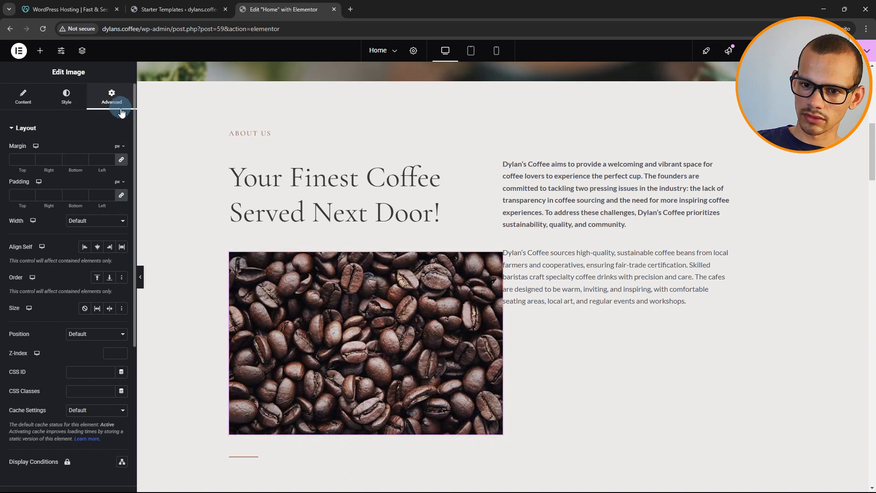
pyautogui.click(29, 161)
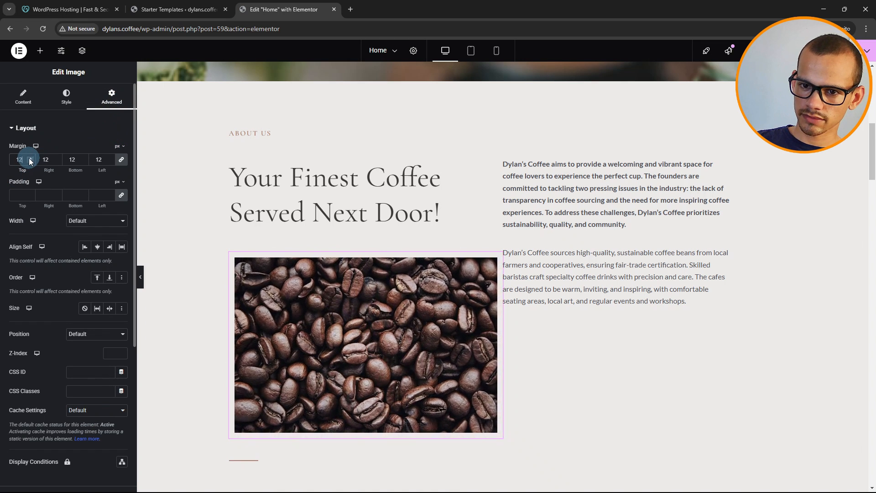
pyautogui.click(35, 98)
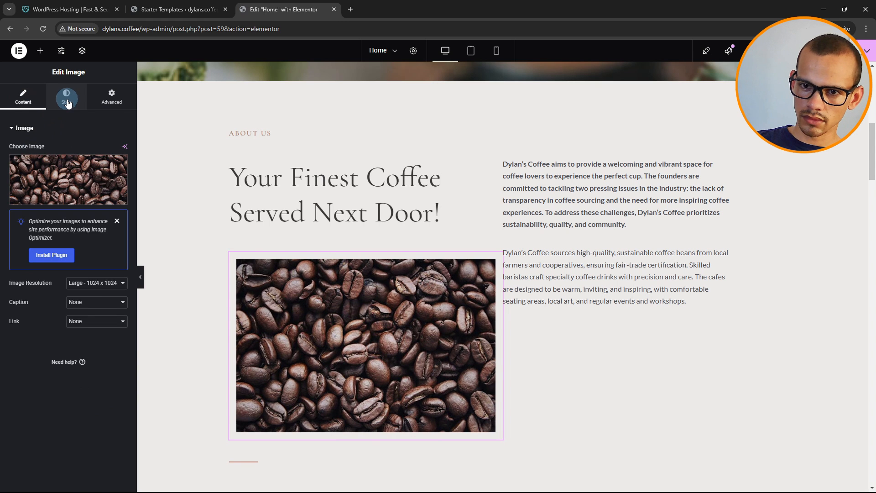
pyautogui.click(66, 98)
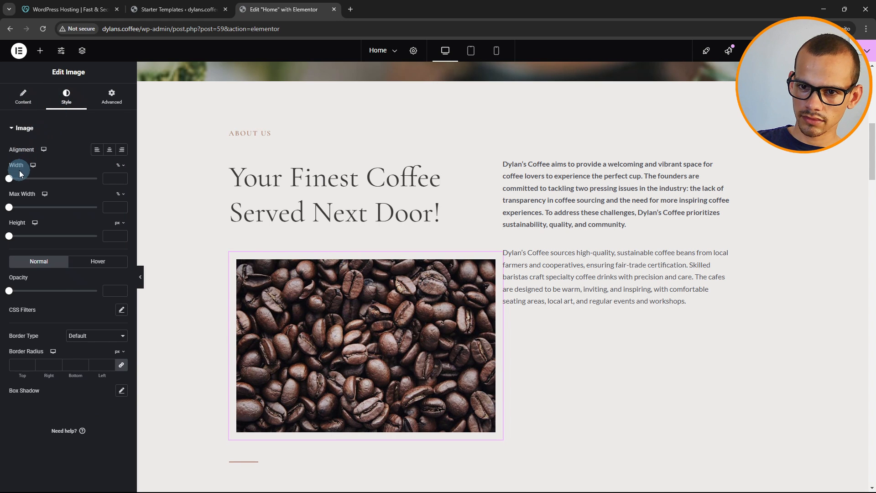
pyautogui.moveTo(9, 178); pyautogui.dragTo(68, 179)
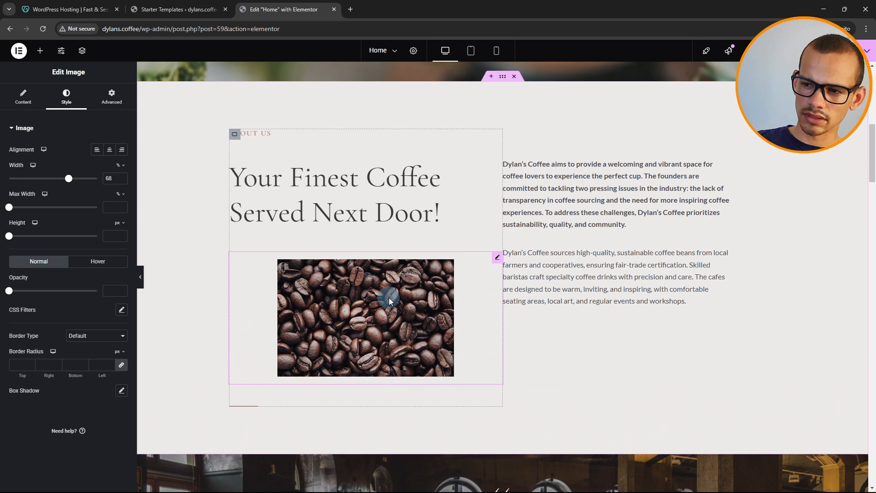
# Delete the coffee beans image from the About Us section.
pyautogui.rightClick(496, 266)
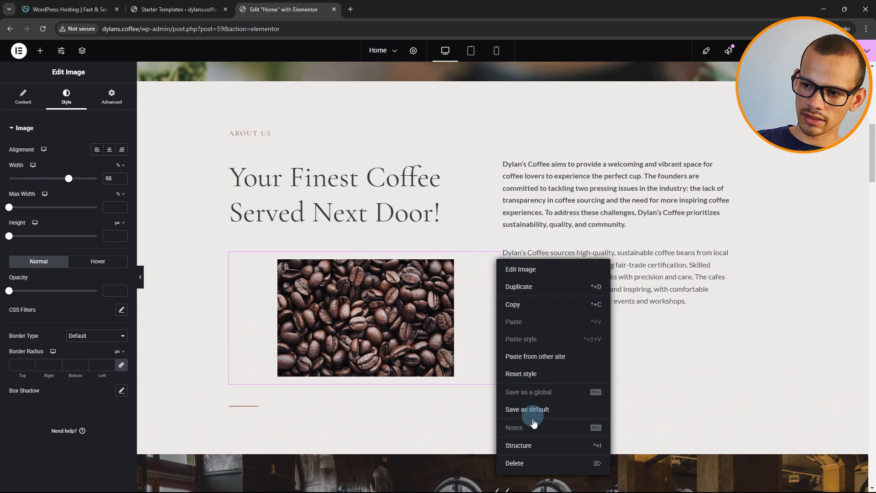
pyautogui.click(527, 457)
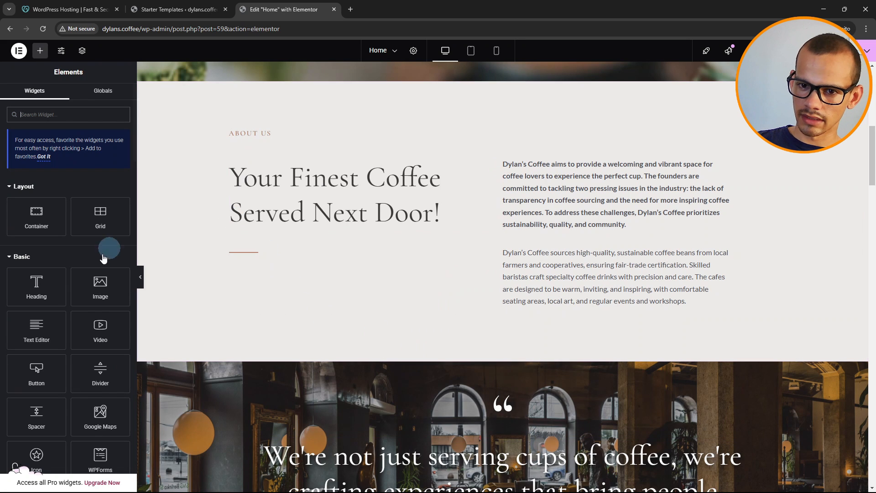
# Look through the available widgets in the Basic, Pro, General and Link In Bio groups.
pyautogui.scroll(-2, 79, 398)
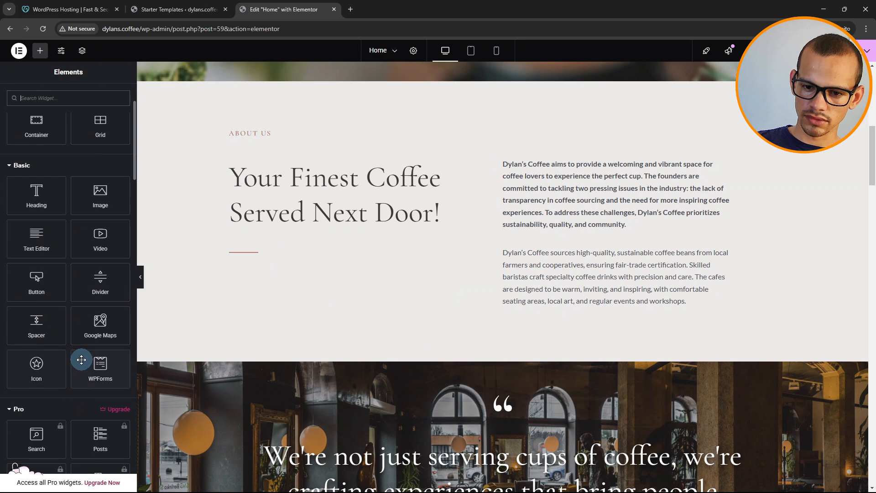
pyautogui.scroll(1, 89, 361)
pyautogui.scroll(-5, 83, 378)
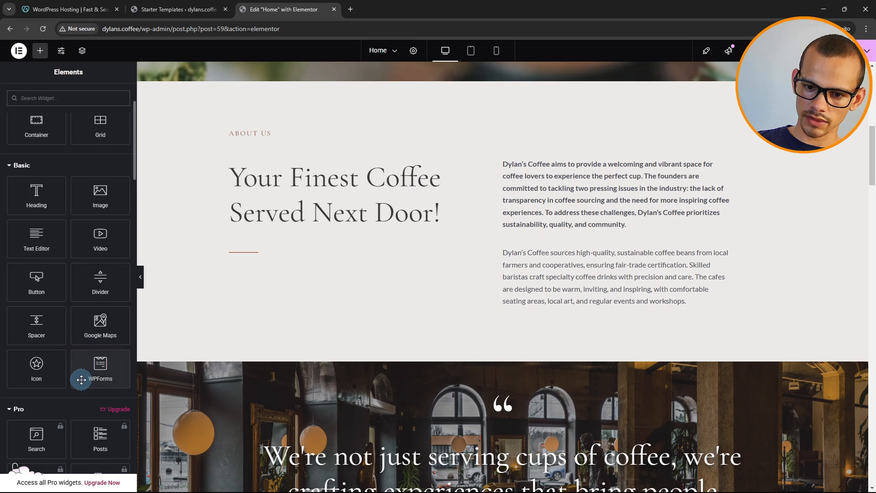
pyautogui.scroll(-15, 81, 386)
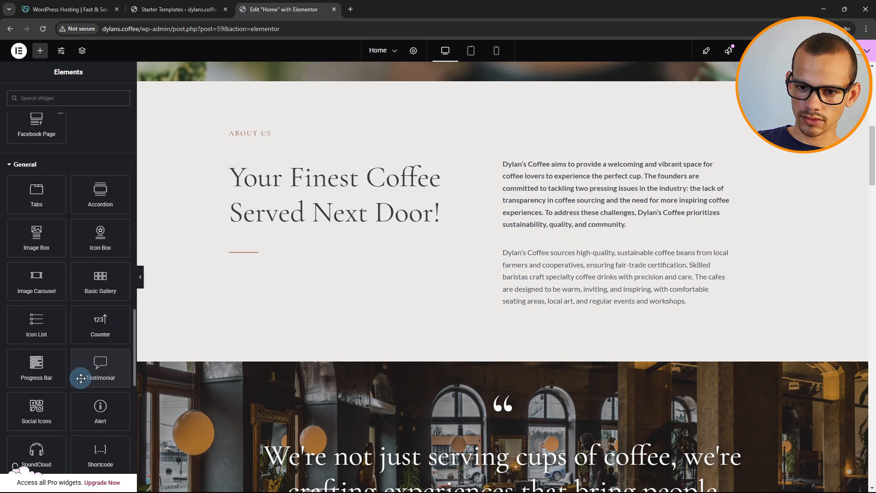
pyautogui.scroll(-5, 82, 336)
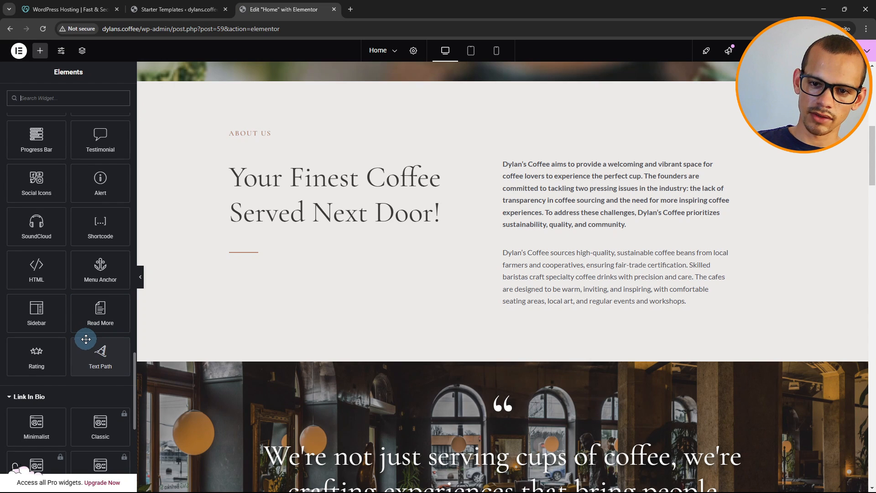
pyautogui.scroll(7, 86, 339)
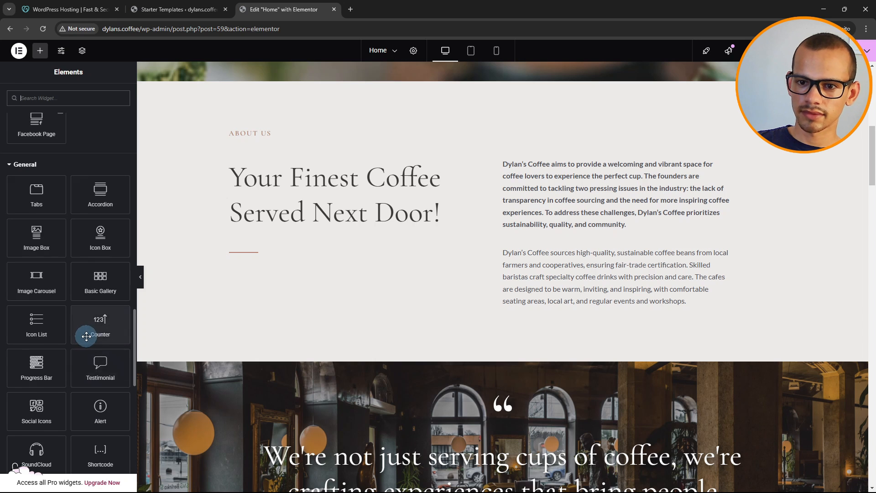
pyautogui.scroll(1, 87, 336)
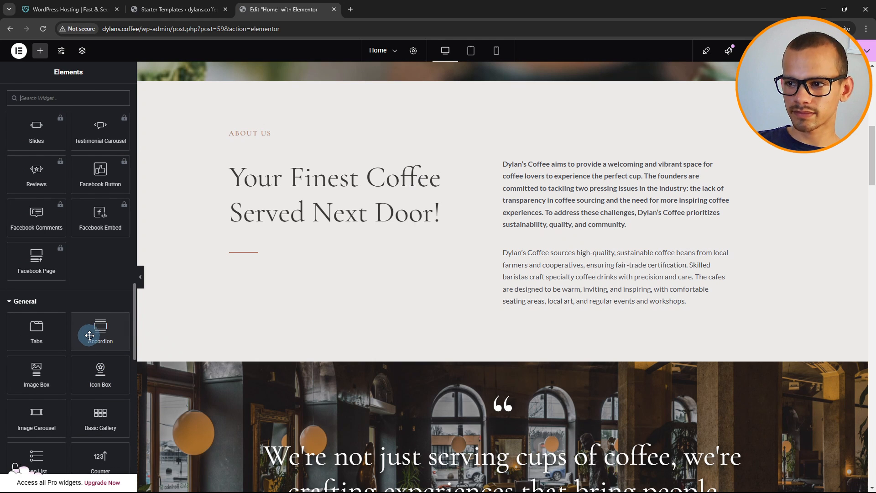
pyautogui.scroll(-10, 566, 255)
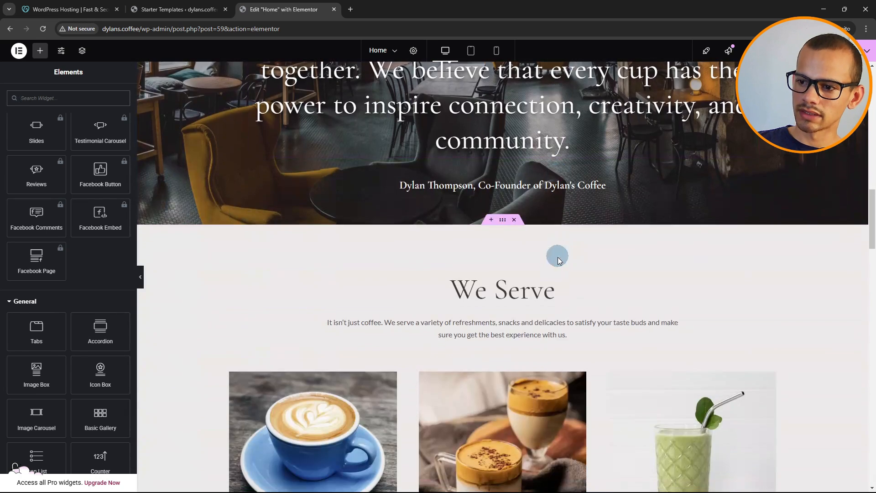
pyautogui.click(558, 259)
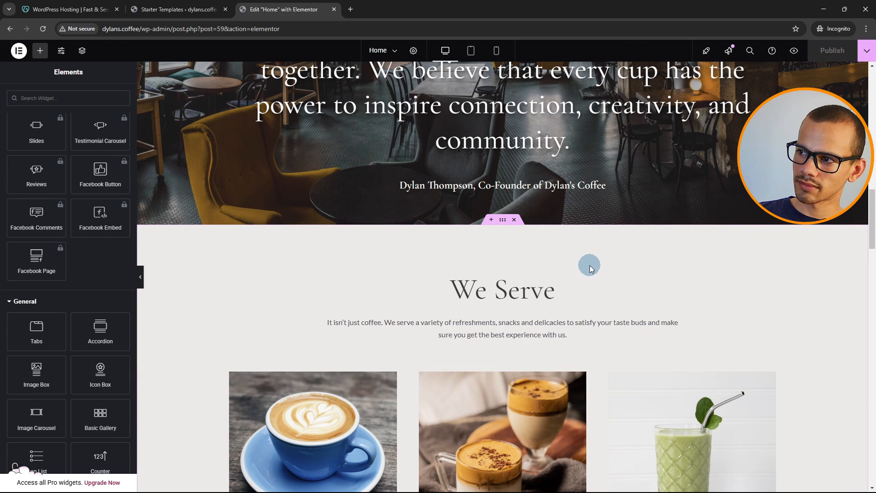
# Exit the Elementor editor to WordPress and leave the Home page's block editor for the Pages list.
pyautogui.click(18, 53)
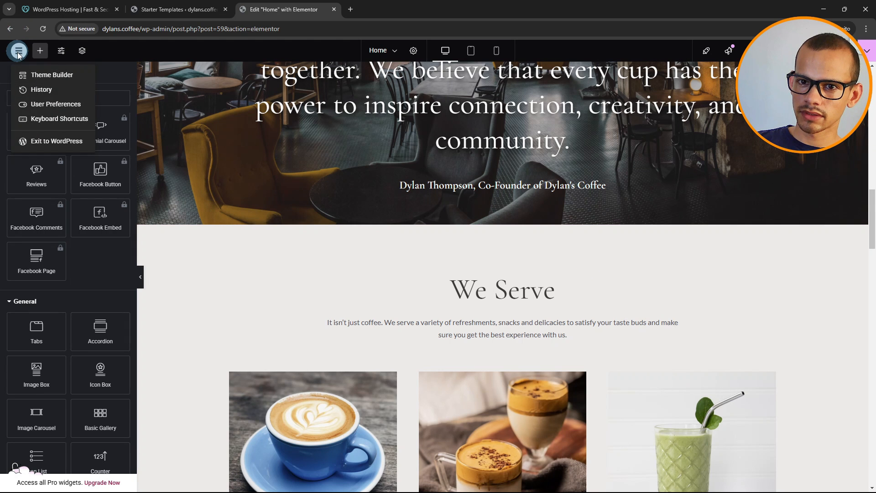
pyautogui.click(27, 143)
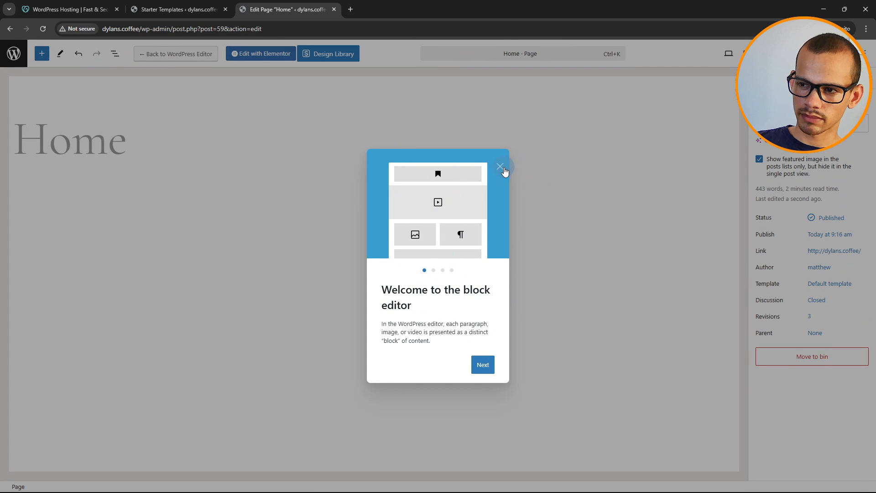
pyautogui.click(500, 167)
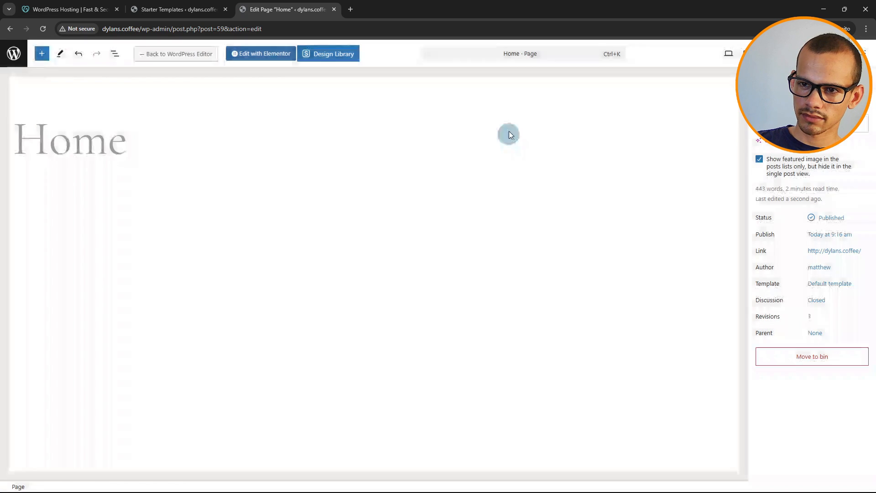
pyautogui.click(14, 54)
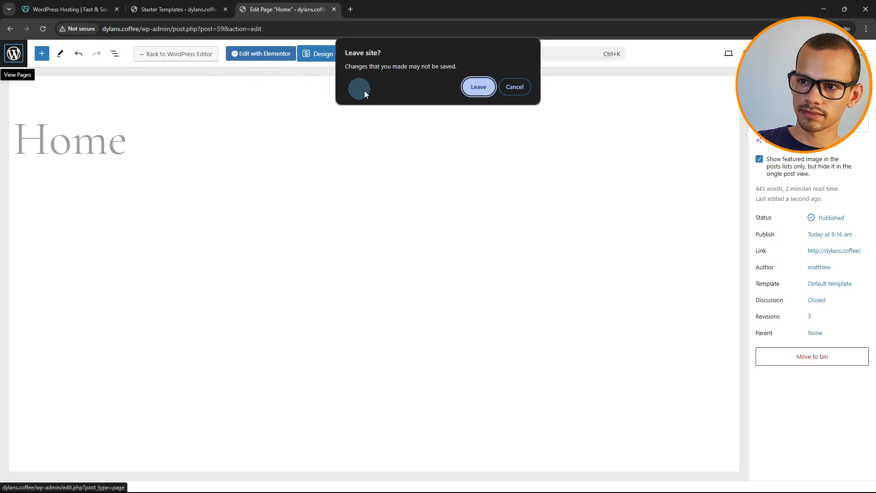
pyautogui.click(479, 87)
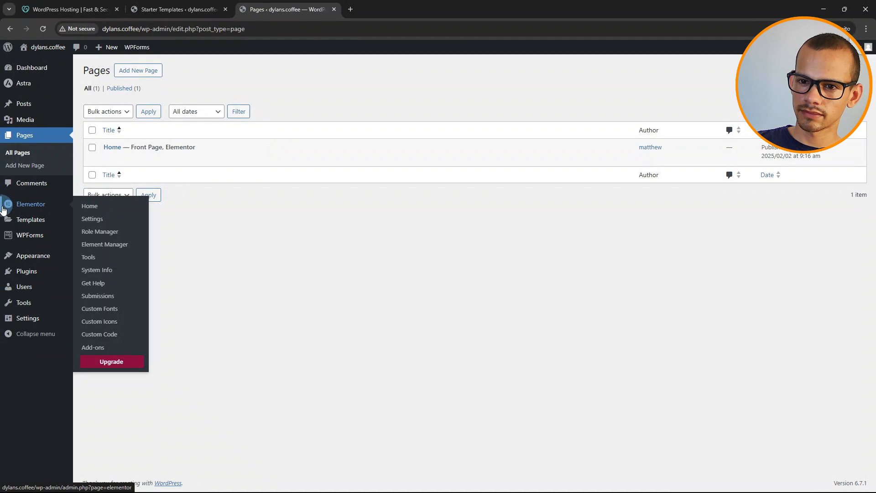
pyautogui.click(31, 217)
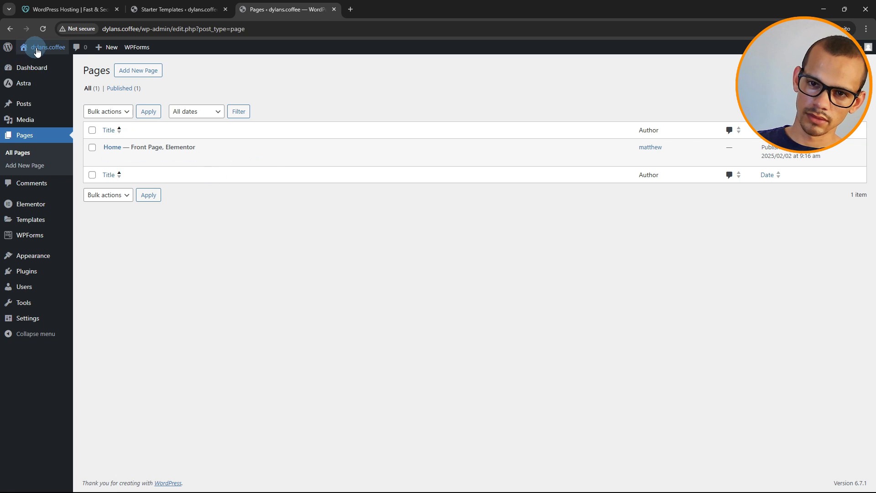
# Visit the live dylans.coffee site and review the home page from the hero banner down to the served drinks and snacks.
pyautogui.moveTo(44, 52)
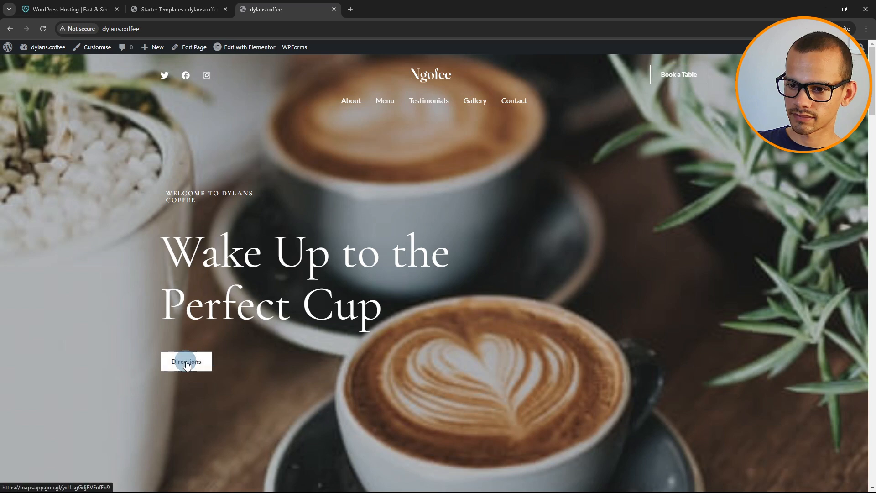
pyautogui.scroll(-1, 521, 233)
pyautogui.scroll(-20, 520, 230)
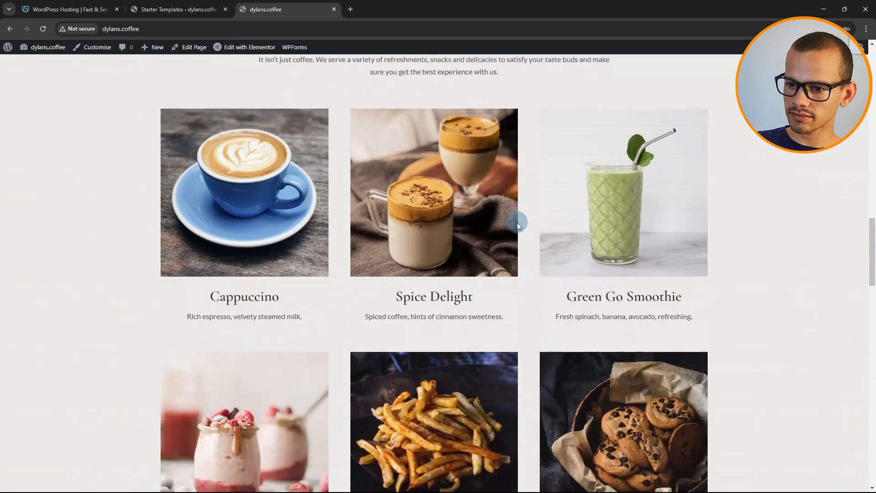
# Review the rest of the live home page, from the menu items and testimonials to the contact section and the header.
pyautogui.scroll(-10, 518, 220)
pyautogui.scroll(3, 379, 268)
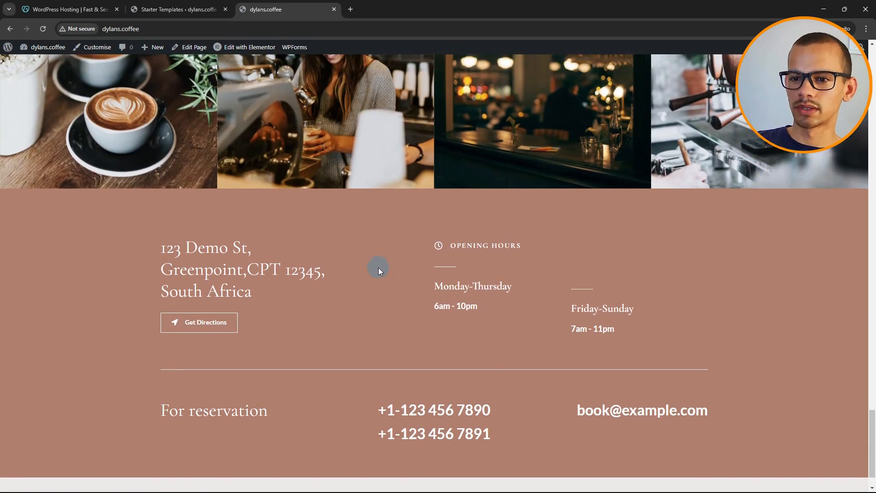
pyautogui.scroll(15, 450, 308)
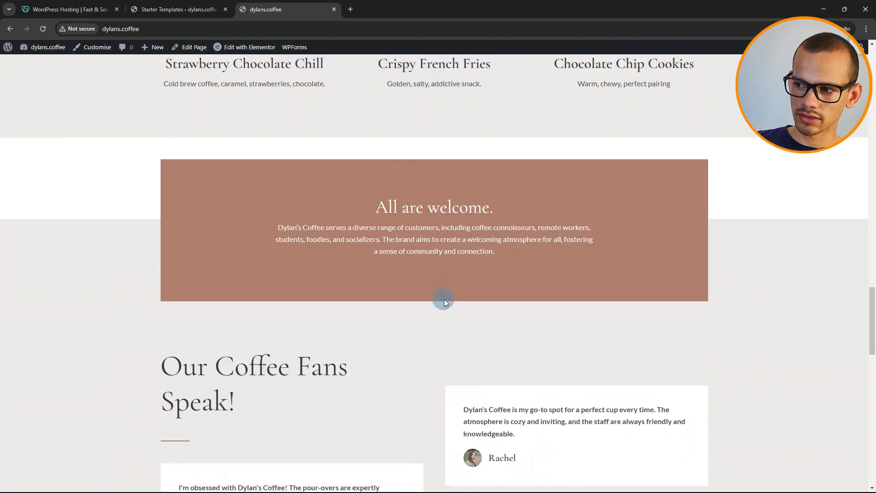
pyautogui.scroll(10, 437, 295)
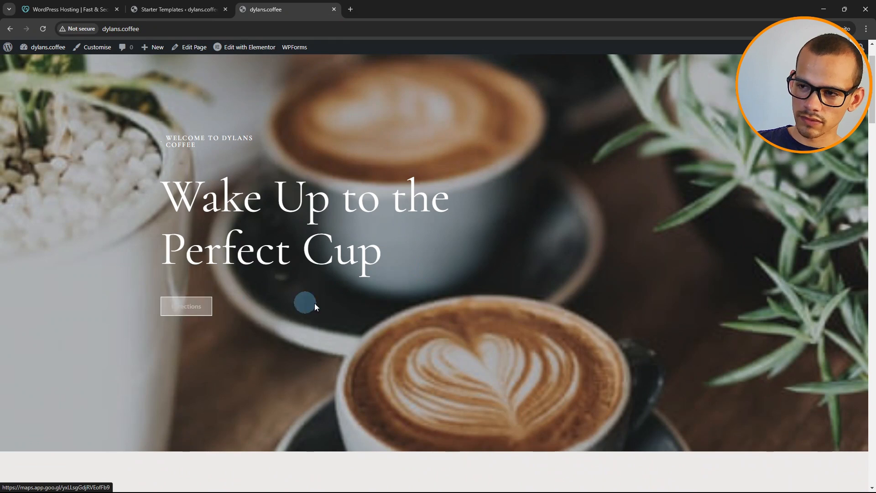
pyautogui.scroll(-5, 354, 313)
pyautogui.scroll(5, 352, 313)
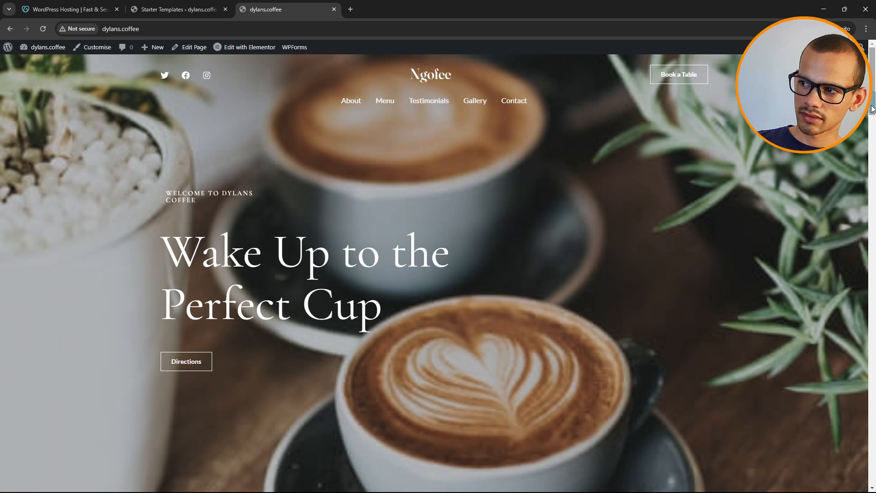
pyautogui.moveTo(873, 108); pyautogui.dragTo(838, 488)
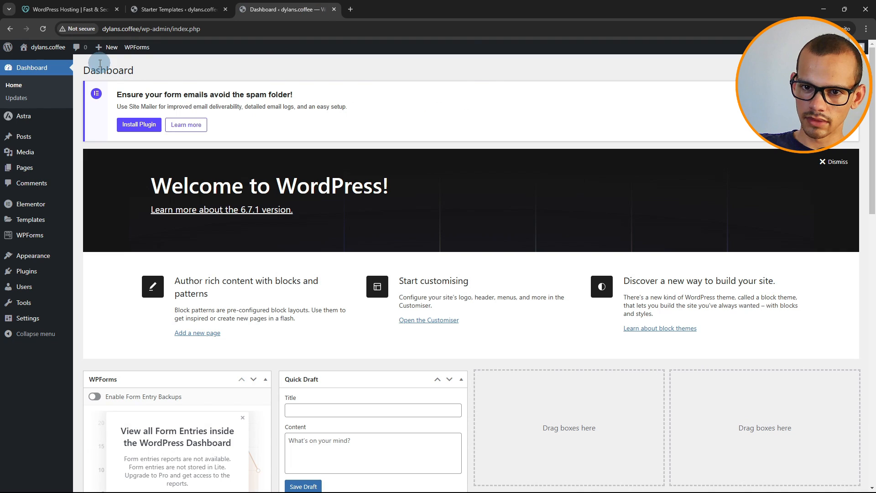
# Open the Astra theme customiser from the WordPress dashboard and go to Site Identity's site title and logo settings.
pyautogui.moveTo(37, 125)
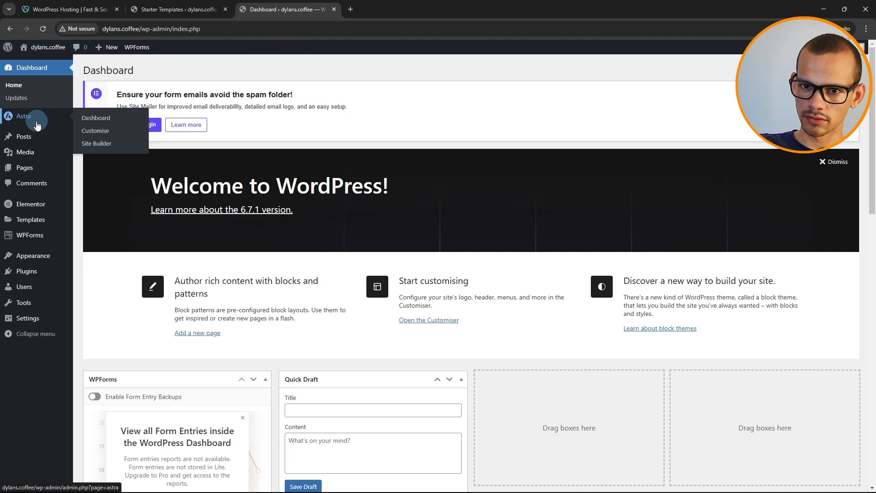
pyautogui.click(98, 132)
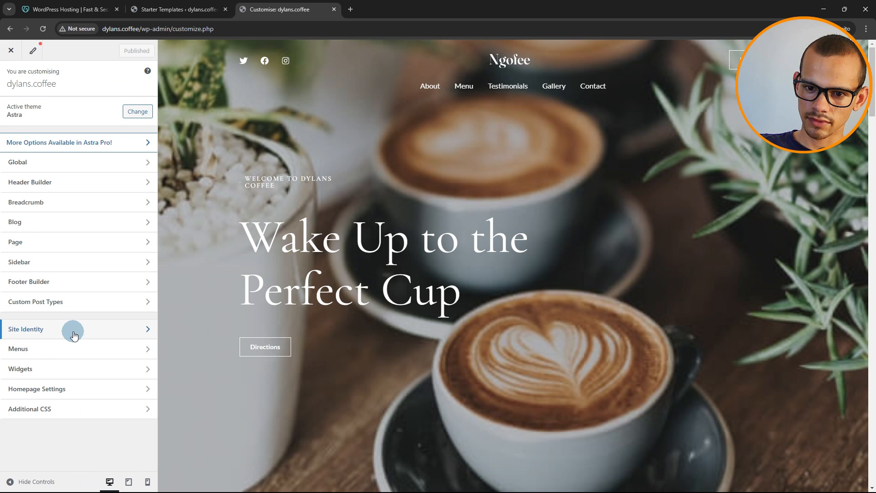
pyautogui.click(74, 335)
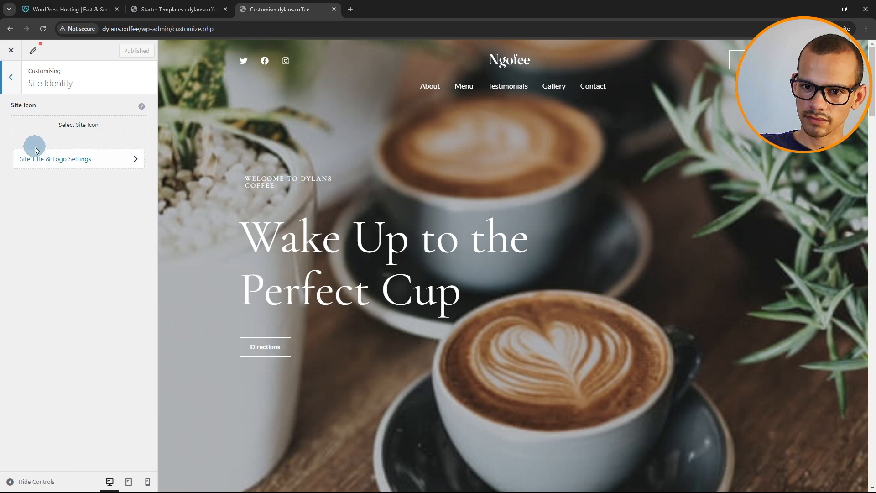
pyautogui.click(94, 160)
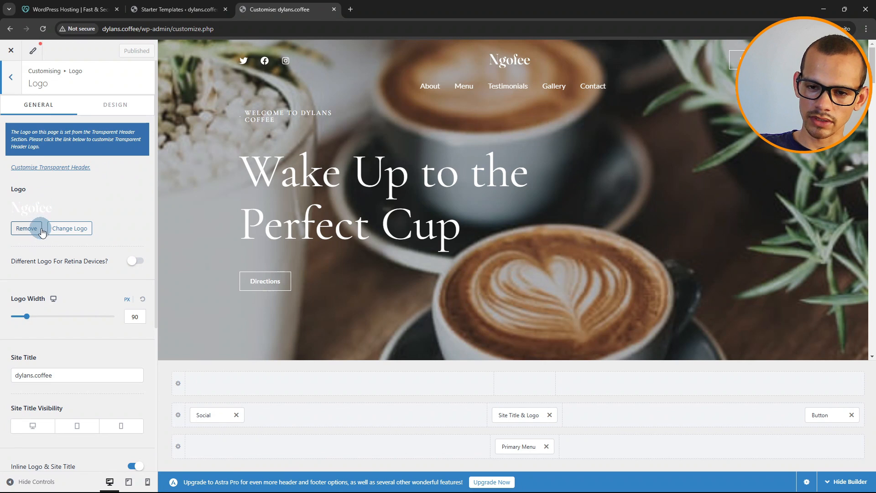
# Replace the Ngofee header logo with the white Dylan coffee logo from the media library, uncropped, and publish the change.
pyautogui.click(71, 228)
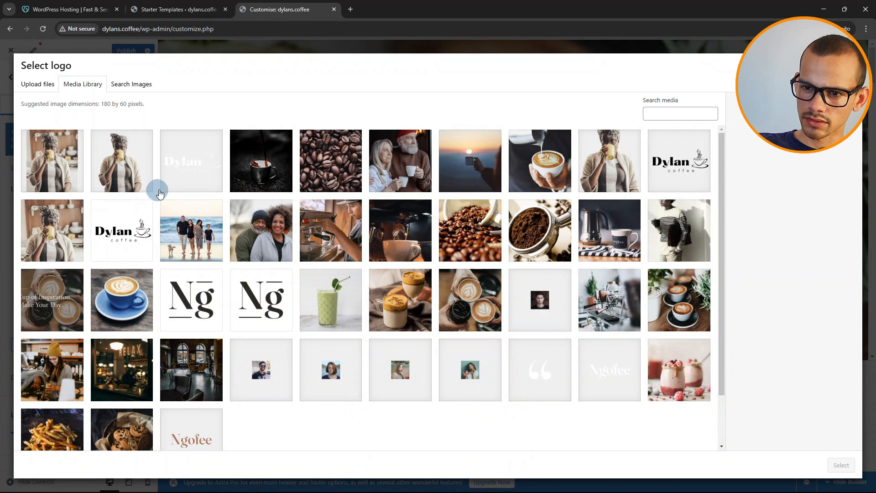
pyautogui.click(181, 171)
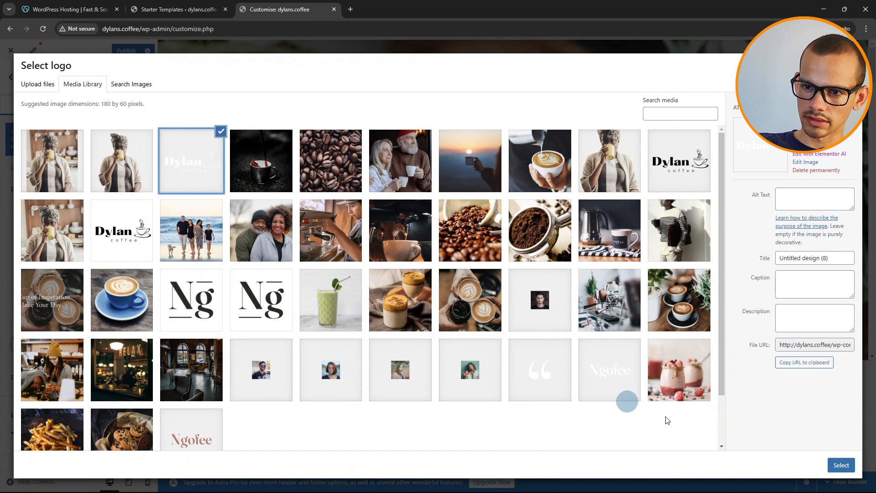
pyautogui.click(840, 464)
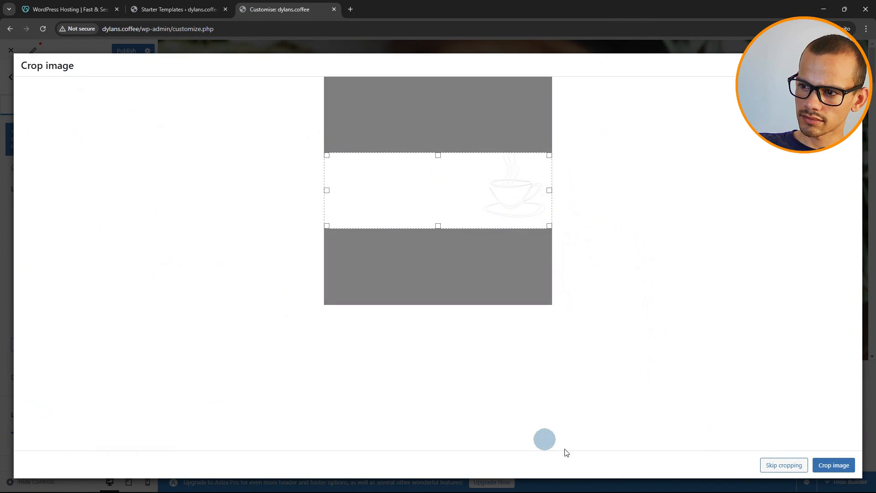
pyautogui.click(784, 465)
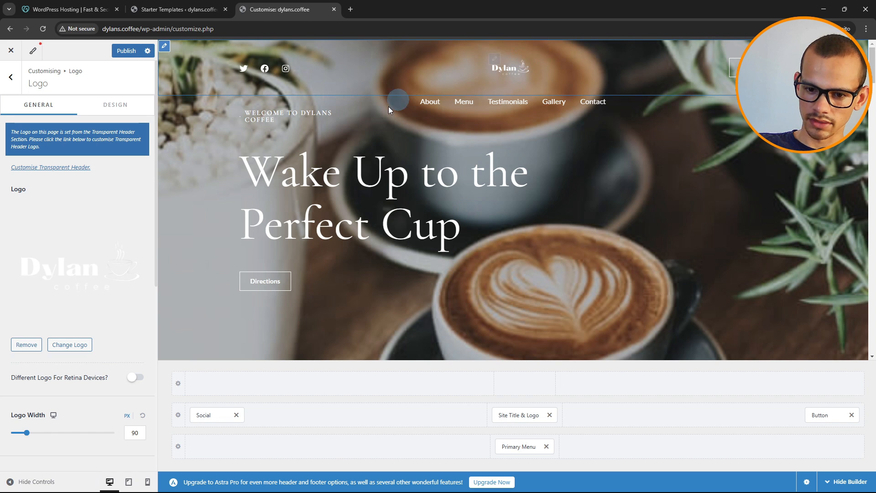
pyautogui.scroll(-6, 76, 321)
pyautogui.scroll(6, 83, 330)
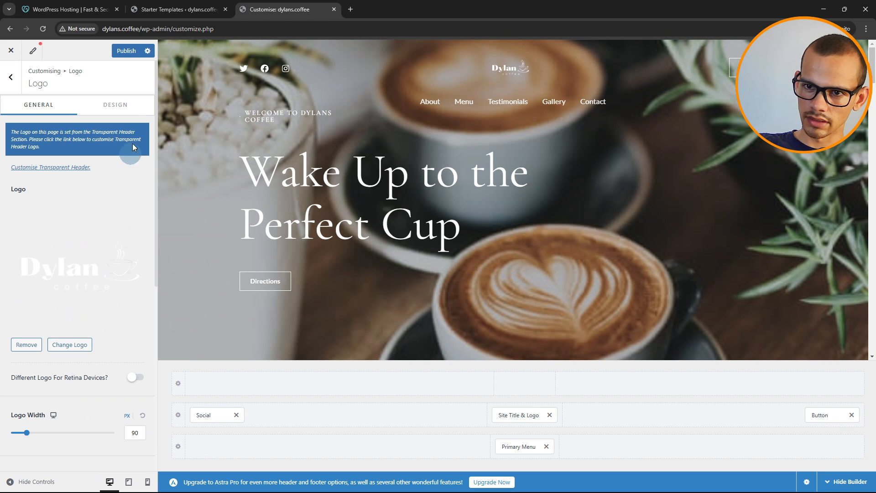
pyautogui.click(126, 50)
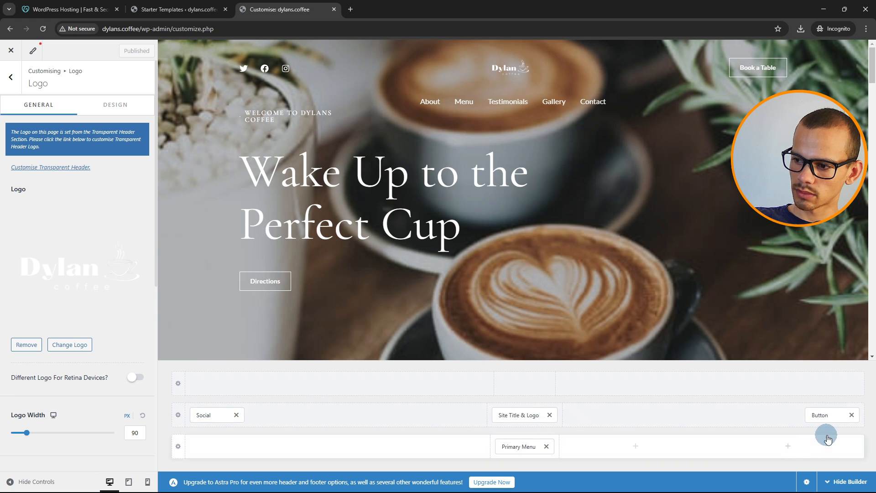
# Try placing the Book a Table button beside the header logo, and return it to the far end of its row.
pyautogui.moveTo(826, 416); pyautogui.dragTo(585, 414)
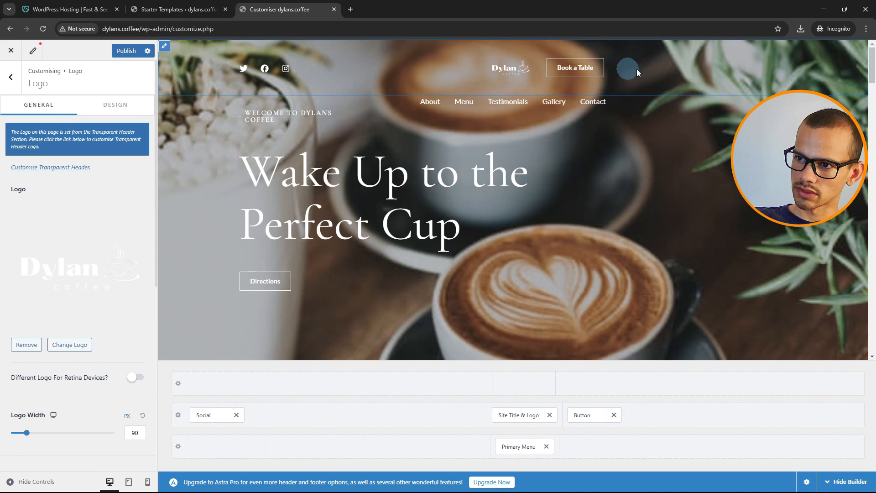
pyautogui.moveTo(589, 415); pyautogui.dragTo(793, 407)
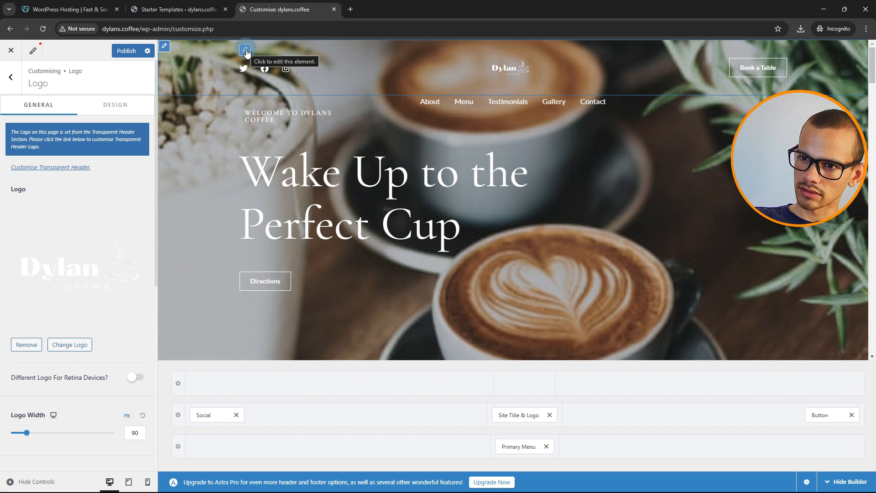
# Remove Instagram from the header's social icons.
pyautogui.click(246, 50)
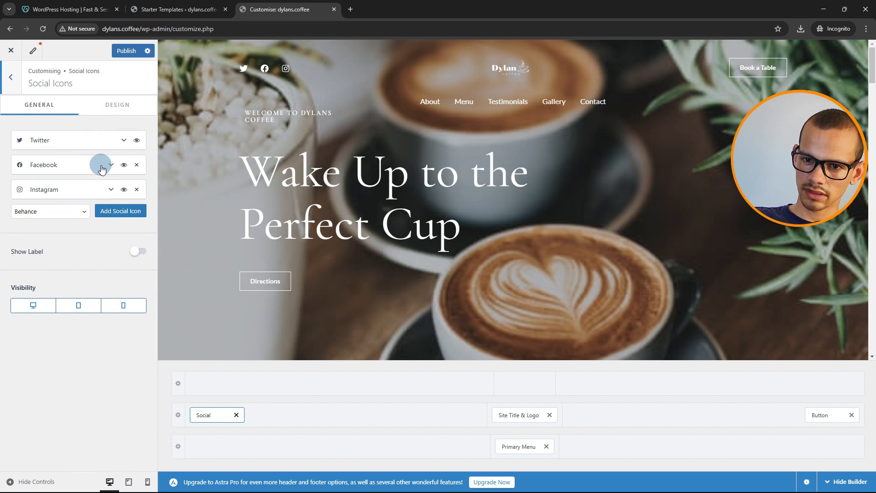
pyautogui.click(136, 190)
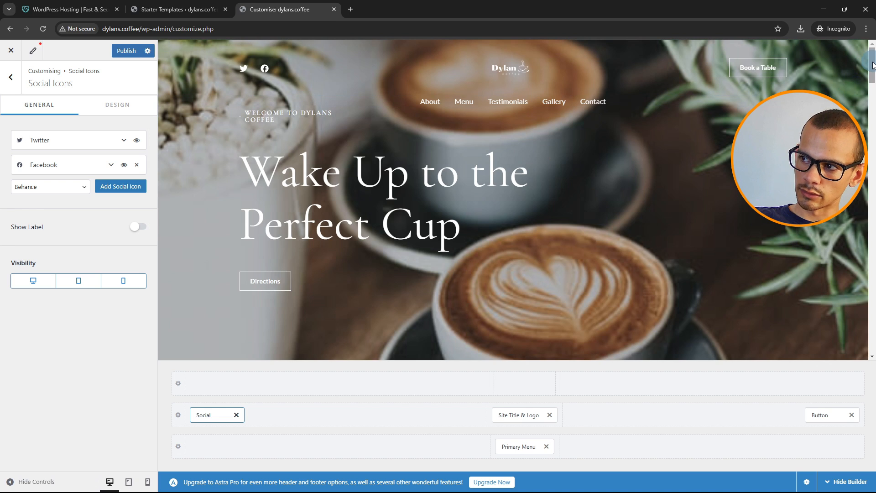
# Remove the HTML 1 element with the Ngofee logo from the footer.
pyautogui.moveTo(873, 65); pyautogui.dragTo(872, 349)
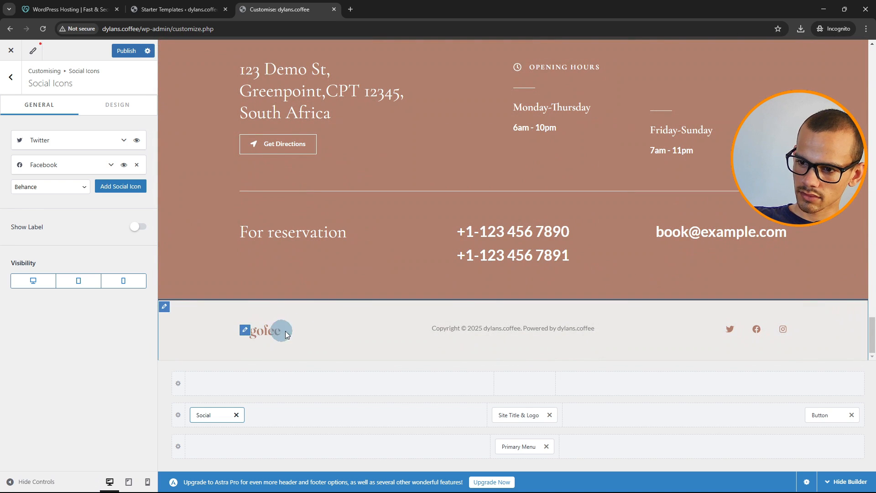
pyautogui.click(254, 330)
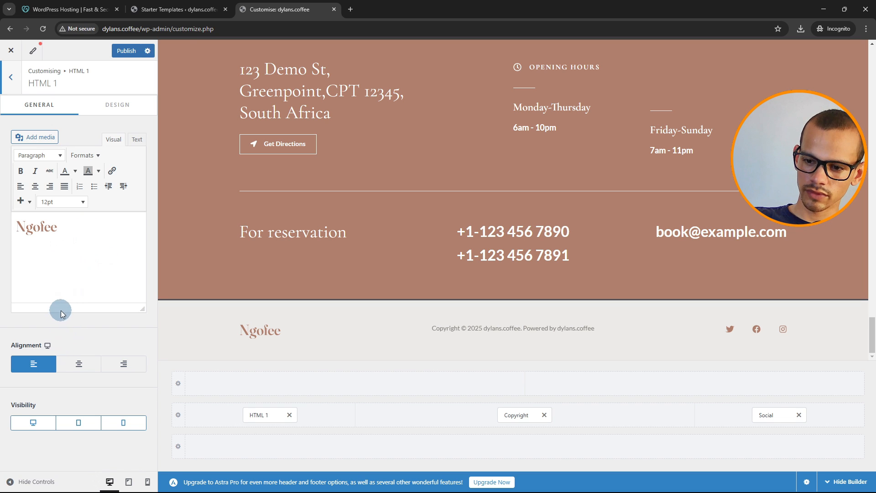
pyautogui.click(289, 415)
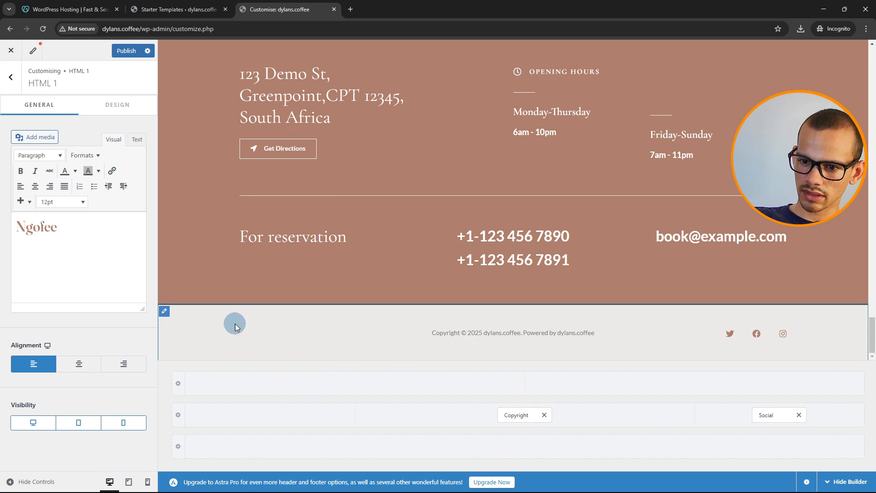
# Try the other three-column layouts for the primary footer and return to the one with a wide middle column.
pyautogui.click(165, 312)
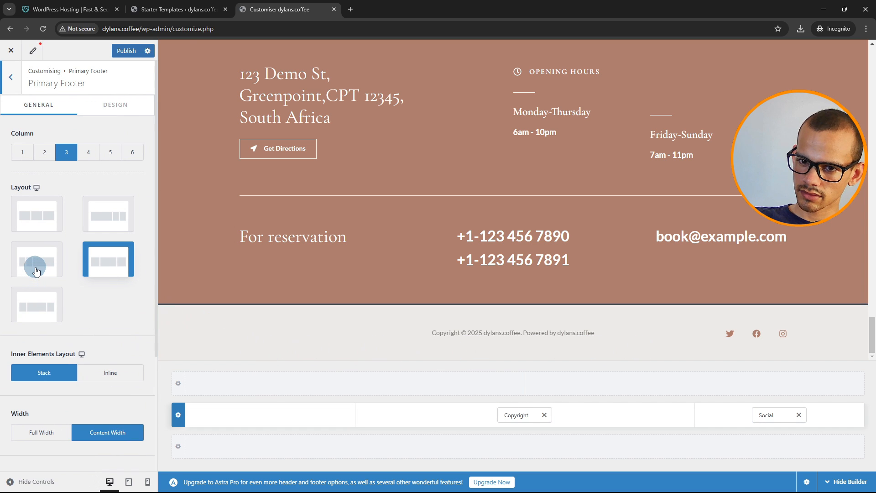
pyautogui.click(37, 271)
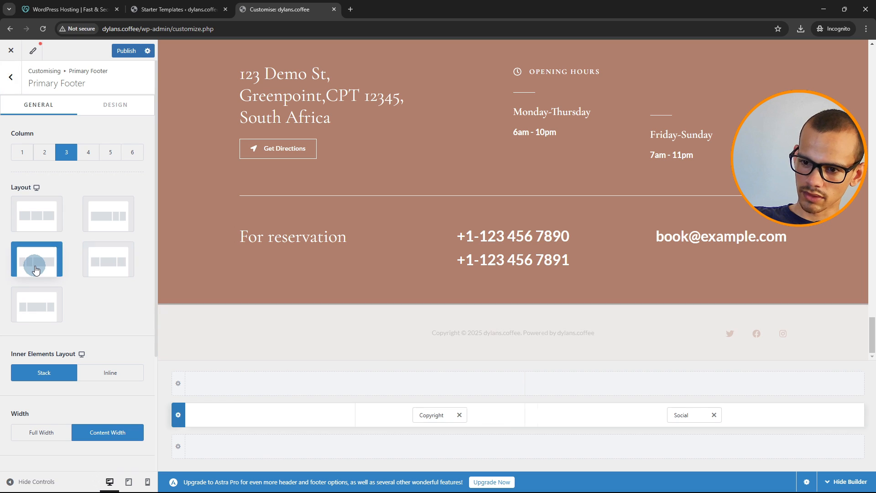
pyautogui.click(39, 307)
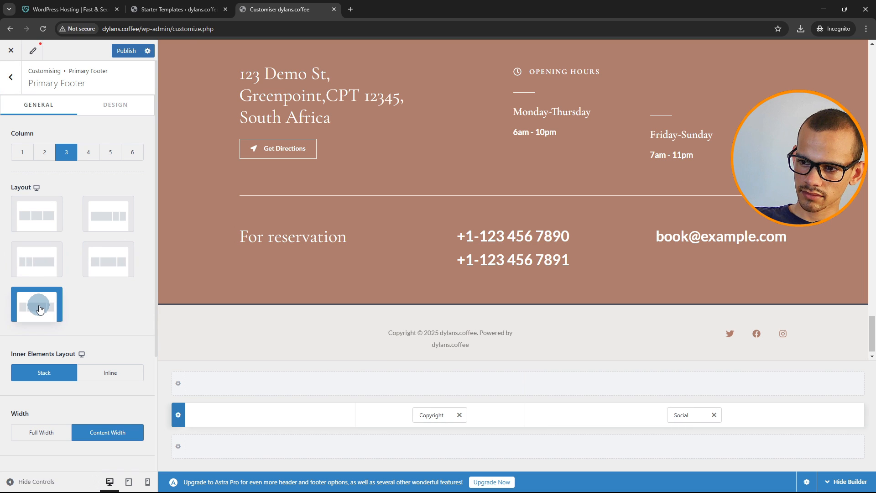
pyautogui.click(99, 226)
pyautogui.click(105, 264)
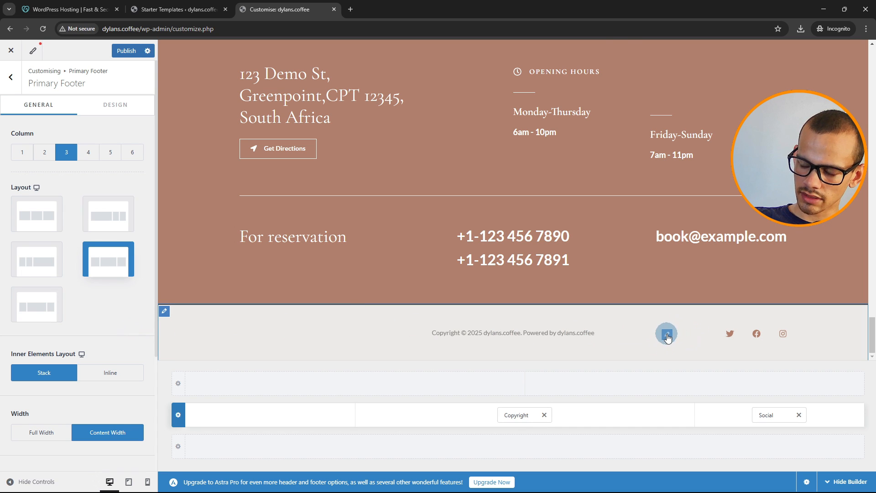
# Remove Instagram from the footer's social icons and publish the header and footer changes.
pyautogui.click(667, 336)
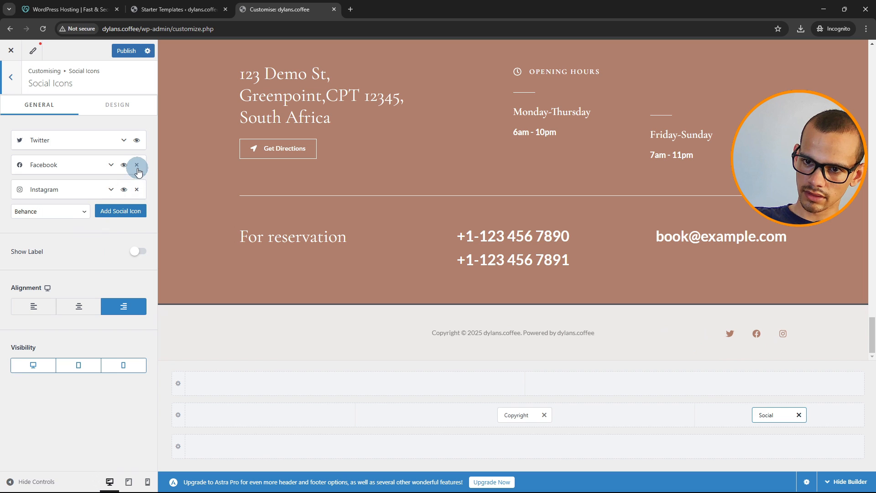
pyautogui.click(137, 190)
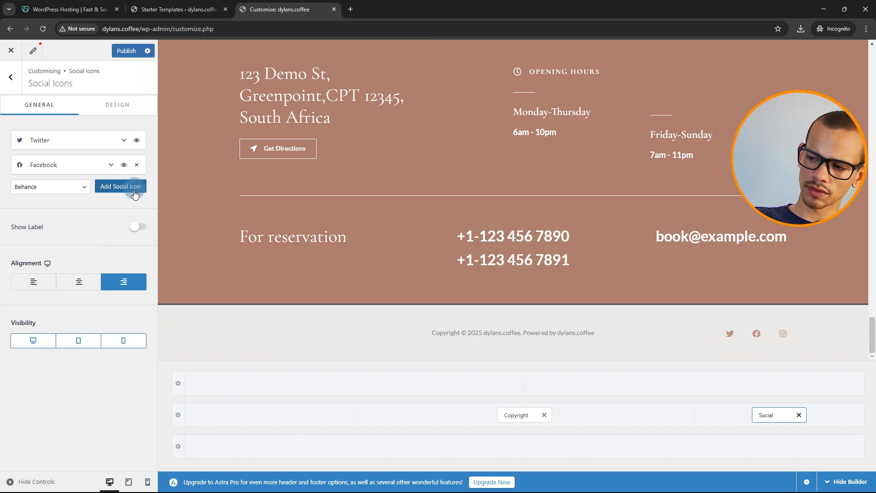
pyautogui.click(120, 51)
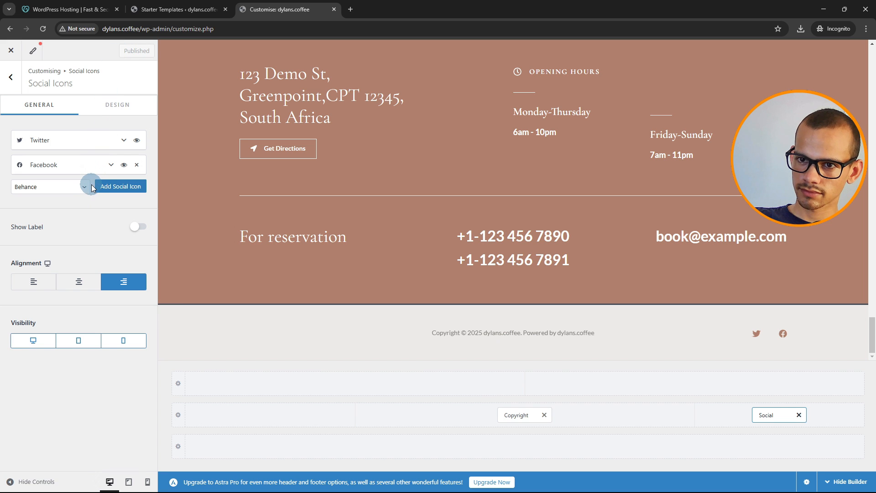
# Exit the customiser, visit the live site and check its header, its footer and where the Book a Table button leads.
pyautogui.click(13, 61)
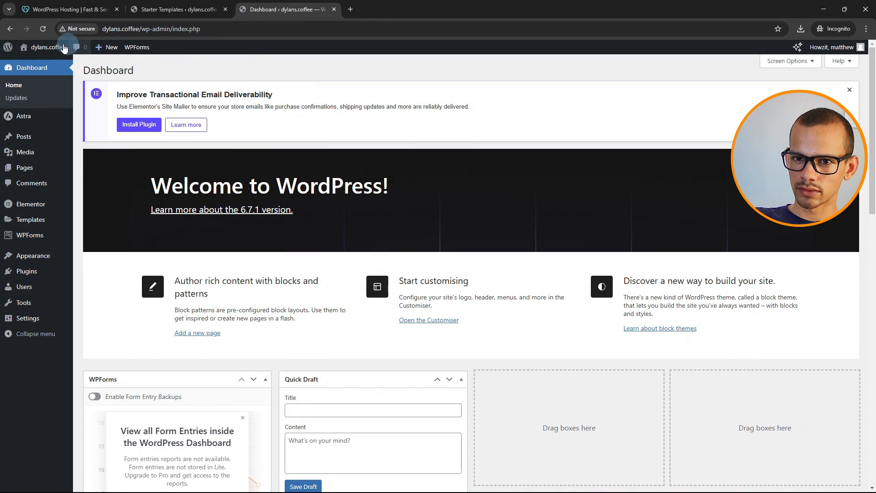
pyautogui.moveTo(54, 50)
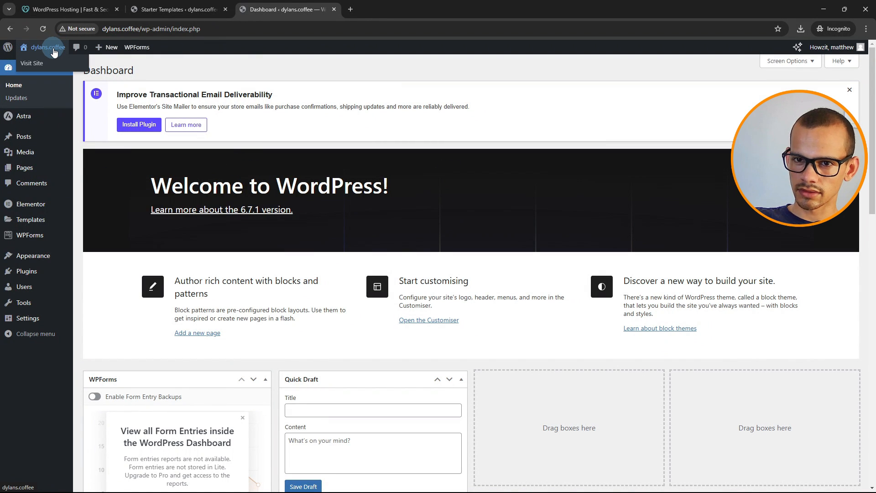
pyautogui.click(54, 50)
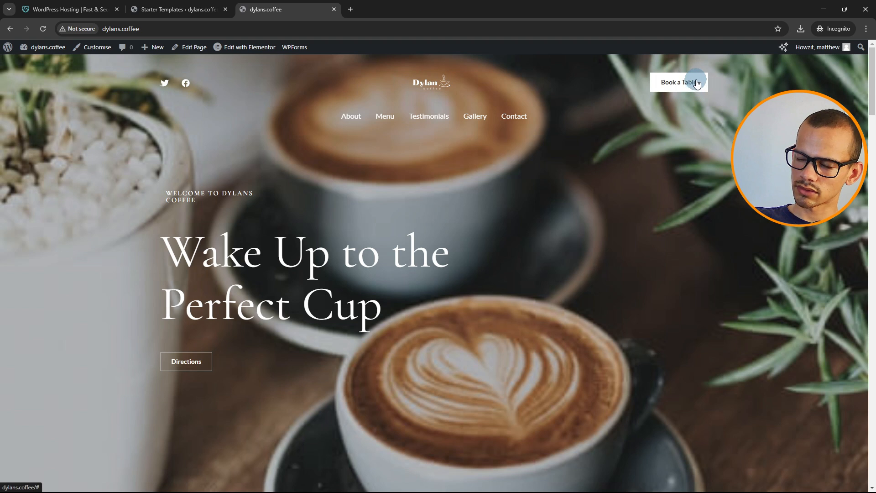
pyautogui.scroll(-20, 444, 82)
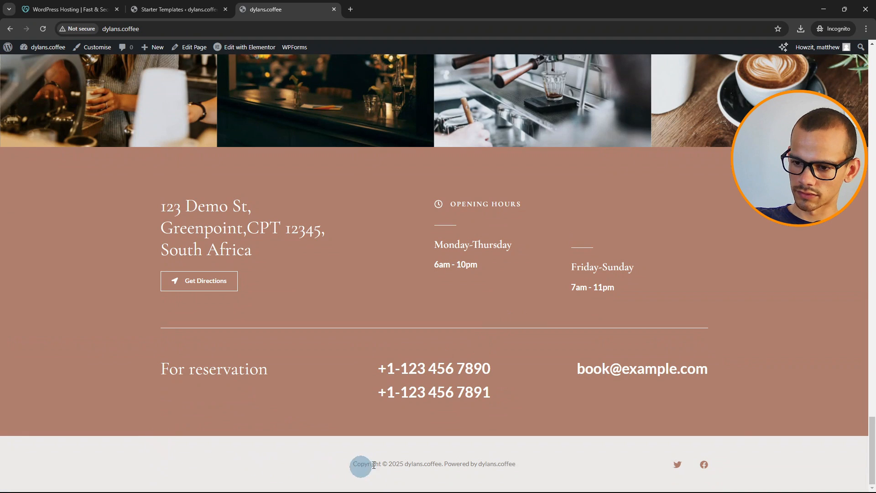
pyautogui.scroll(20, 713, 429)
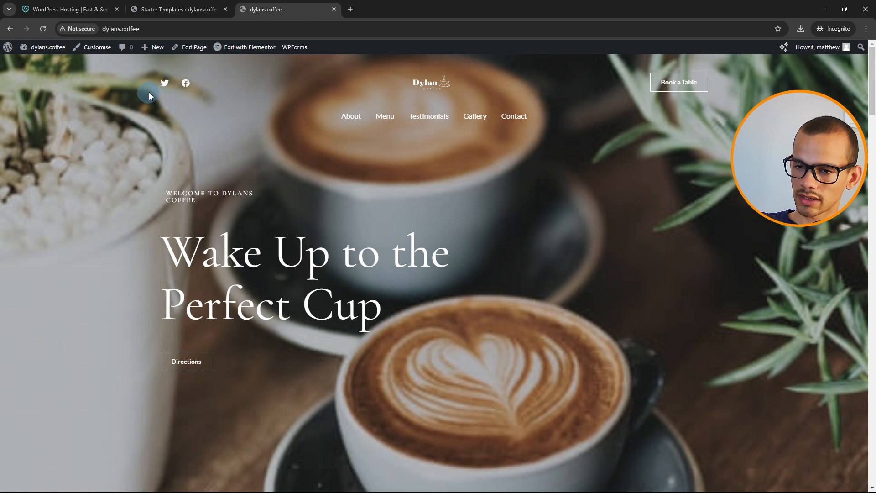
pyautogui.click(689, 83)
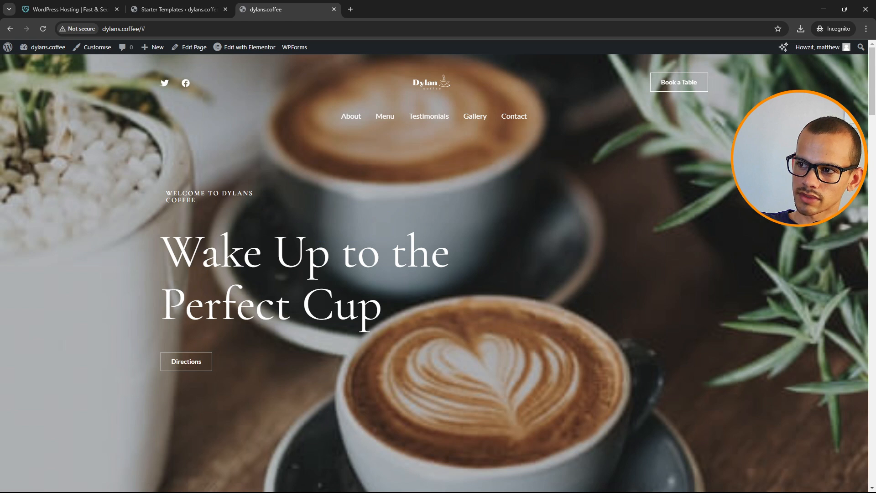
# Return to the WordPress dashboard and open the Header Builder in the Astra customiser.
pyautogui.click(46, 49)
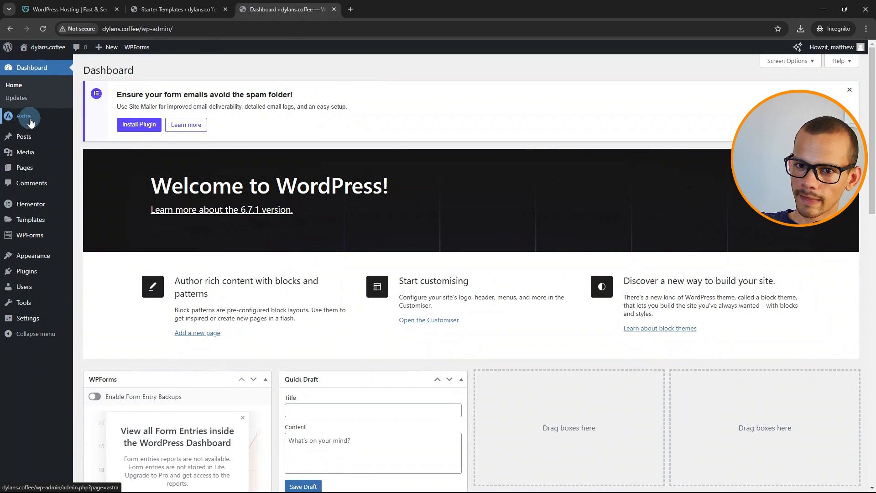
pyautogui.moveTo(39, 116)
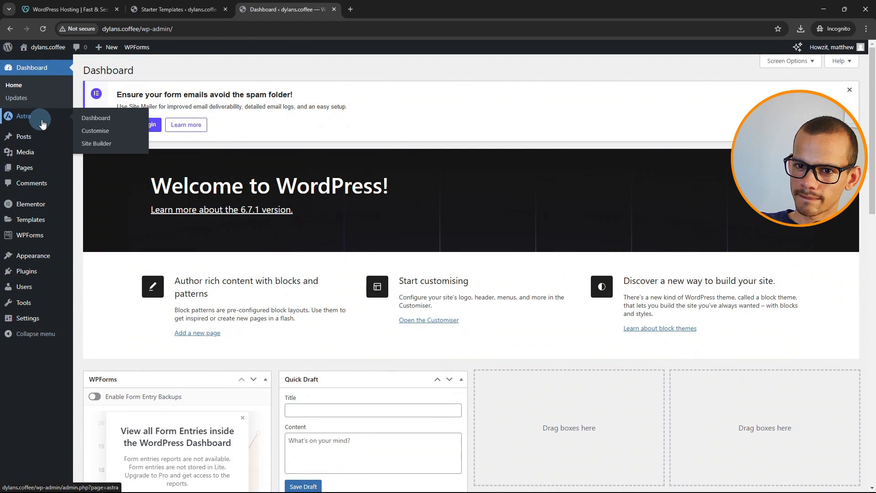
pyautogui.click(95, 132)
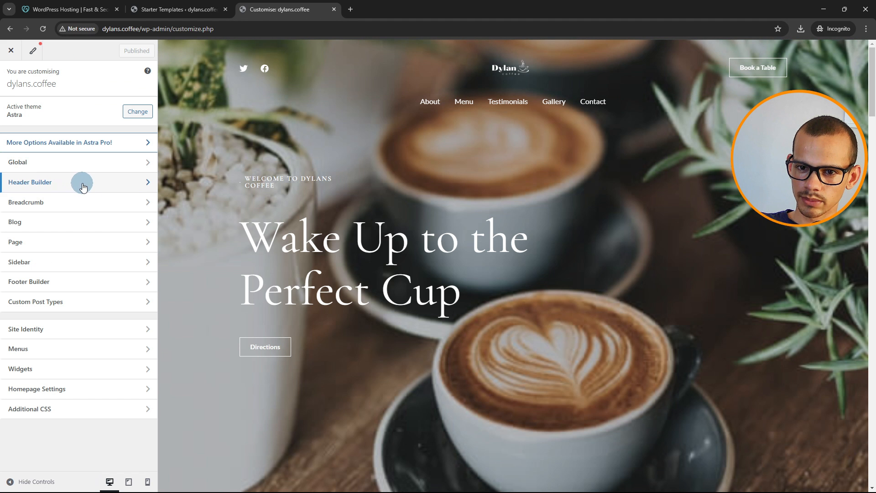
pyautogui.click(84, 182)
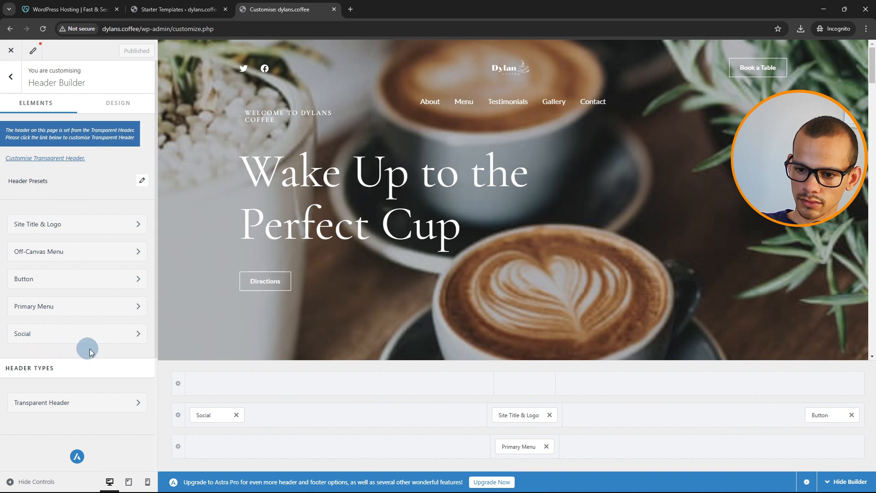
# Open the header's social icon settings and expand the Facebook and Twitter entries to examine their URL fields.
pyautogui.click(211, 414)
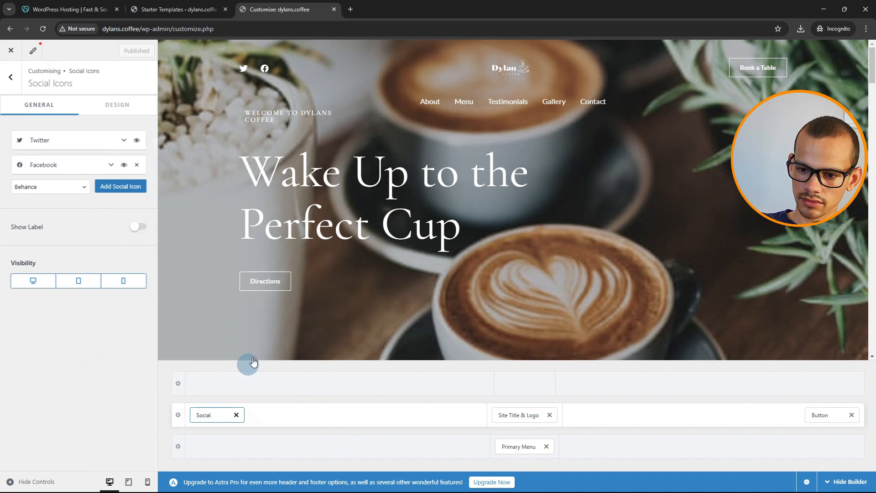
pyautogui.click(111, 164)
pyautogui.click(51, 231)
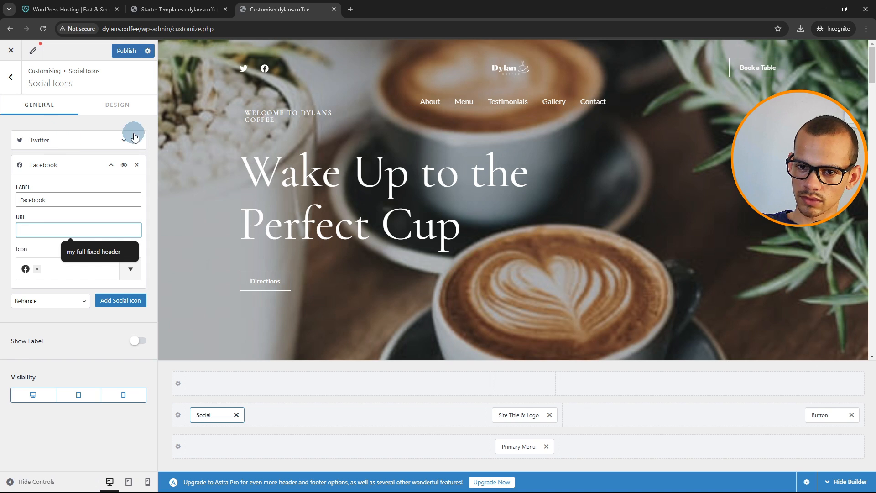
pyautogui.click(121, 140)
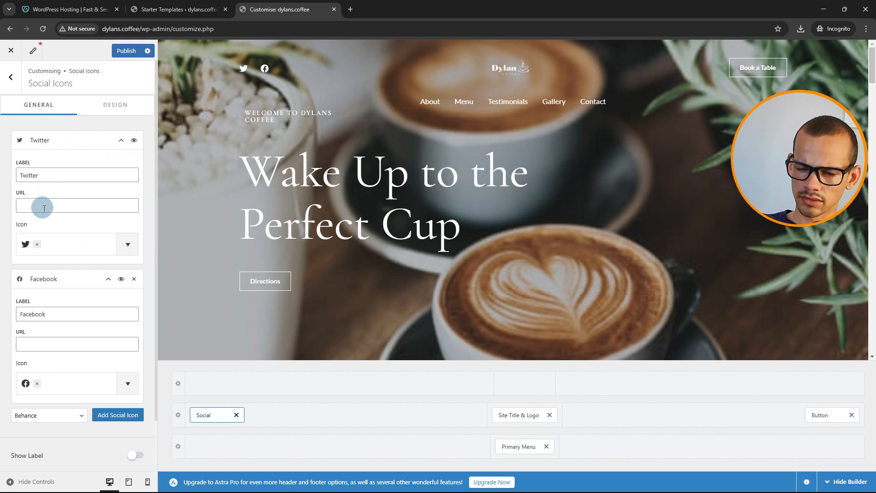
pyautogui.click(47, 204)
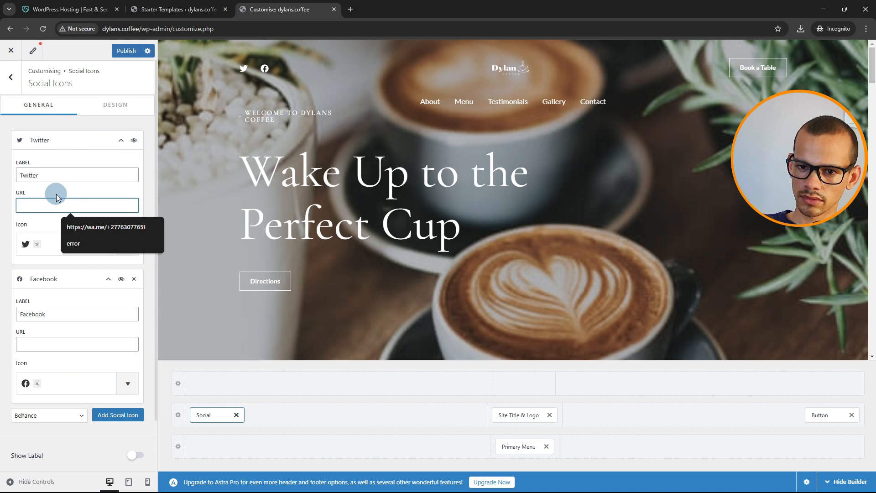
pyautogui.click(57, 197)
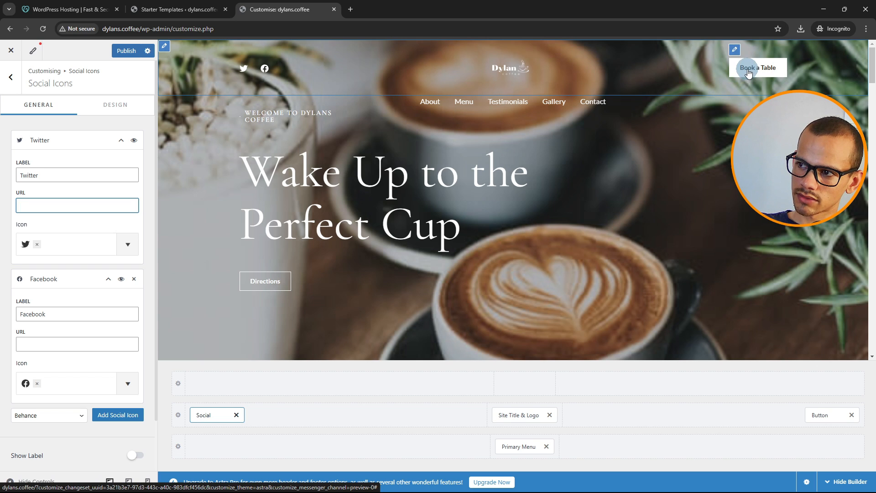
# Change the text of the header's Book a Table button to Directions.
pyautogui.click(735, 50)
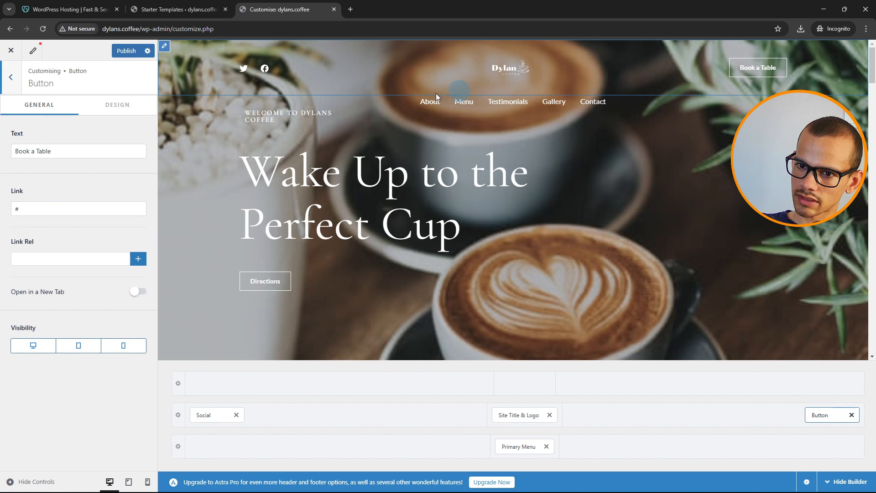
pyautogui.doubleClick(44, 206)
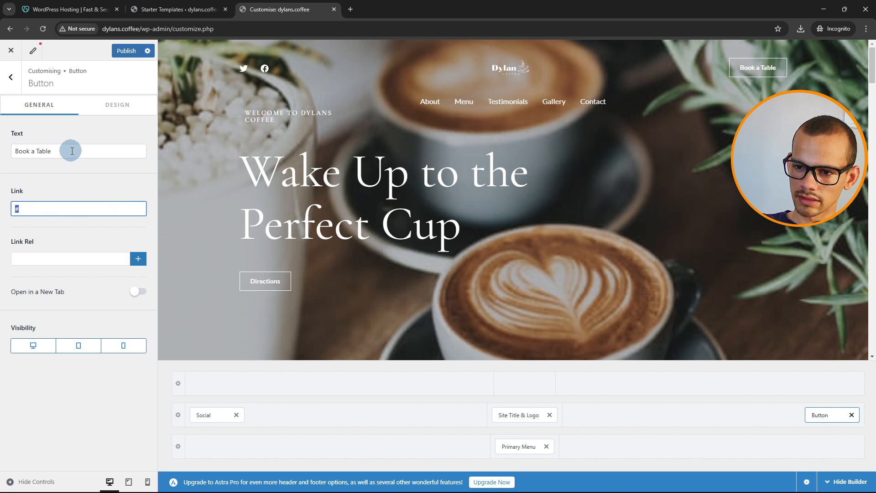
pyautogui.moveTo(70, 151); pyautogui.dragTo(2, 153)
pyautogui.write('D')
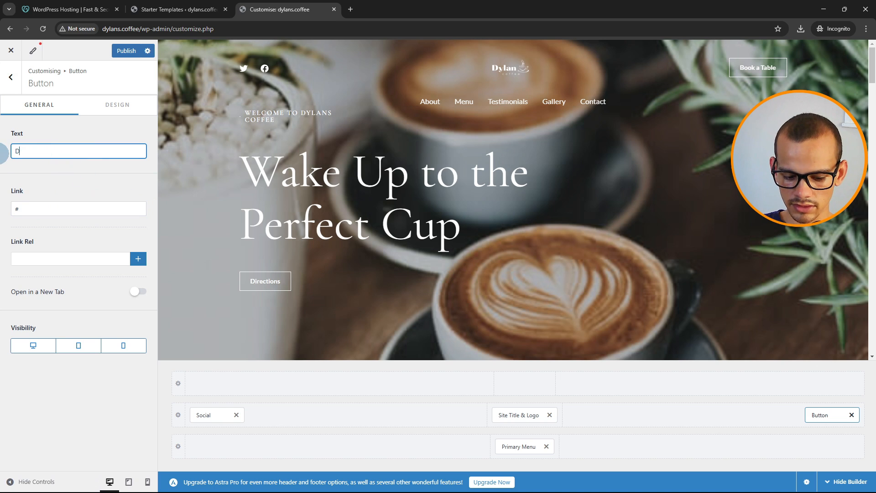
pyautogui.write('irections')
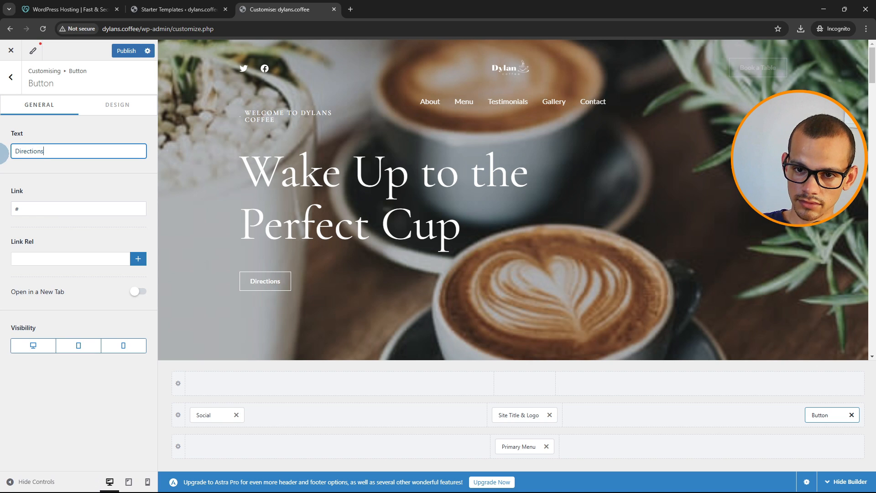
pyautogui.click(54, 209)
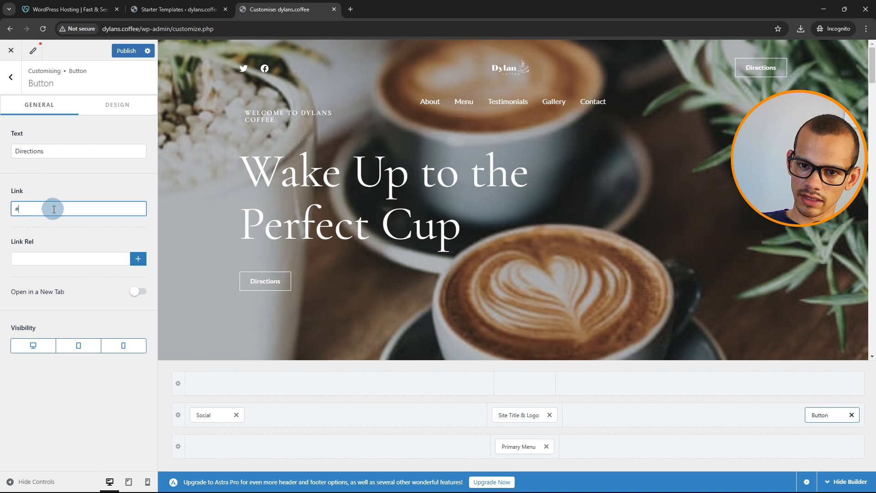
pyautogui.hotkey('ctrl', 'a')
pyautogui.write('https://maps.app.goo.gl/D2zKacV9ZkfGamey9')
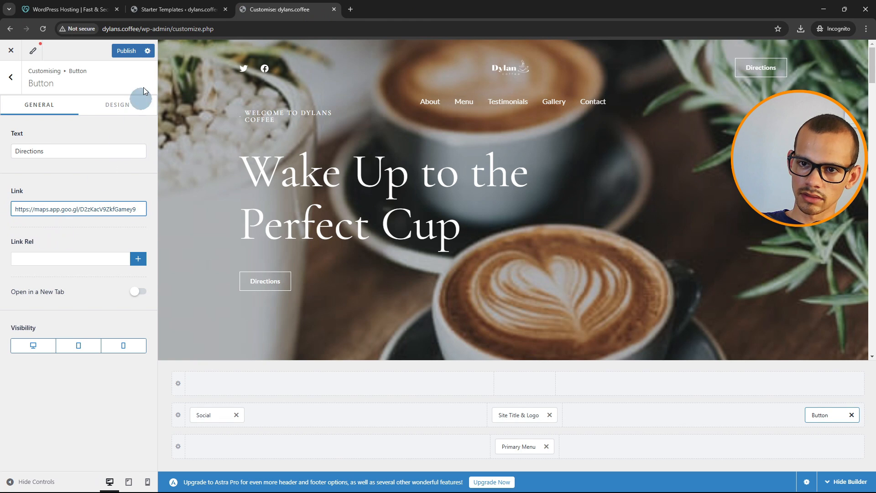
pyautogui.click(131, 55)
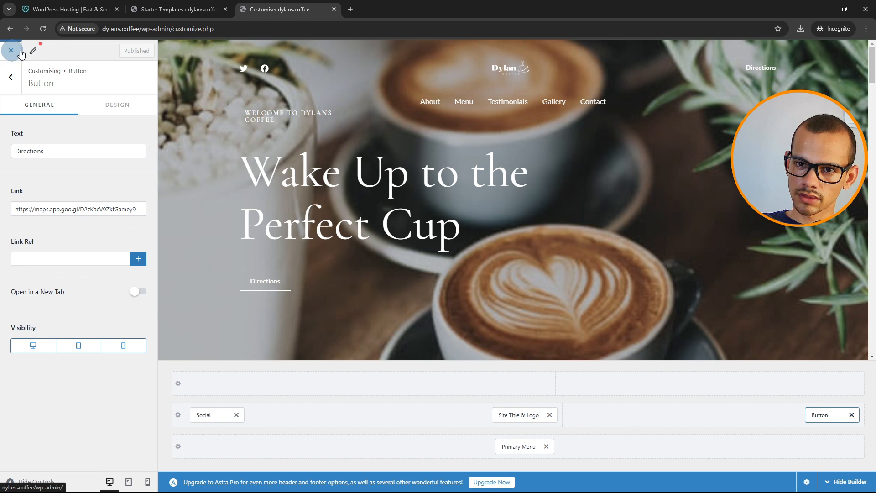
# Exit the customiser, visit the live site and review the homepage from the header down to the testimonials and gallery.
pyautogui.click(11, 50)
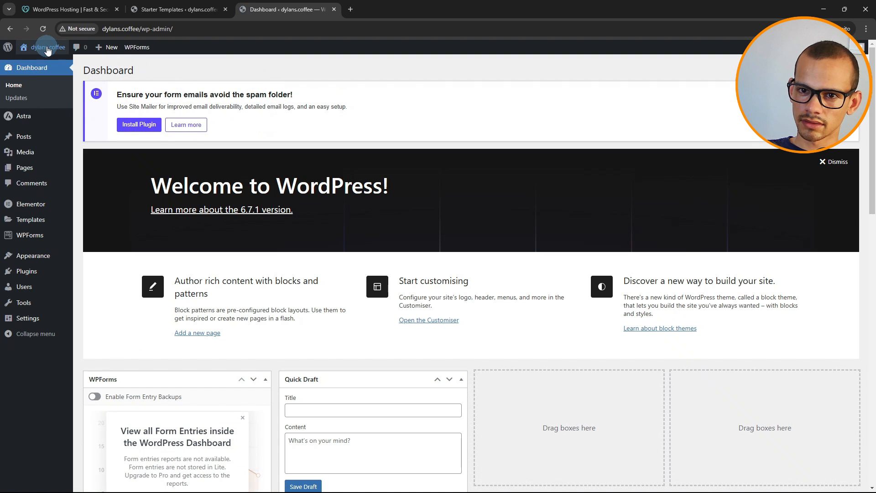
pyautogui.click(48, 51)
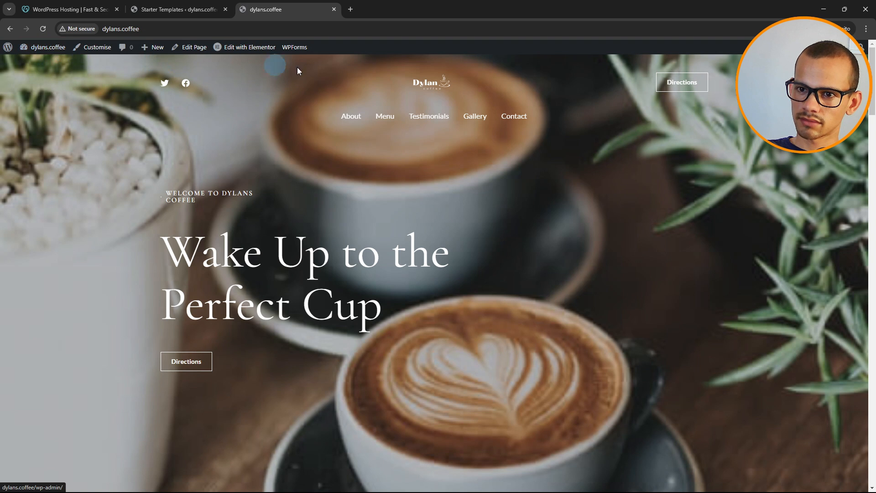
pyautogui.click(154, 28)
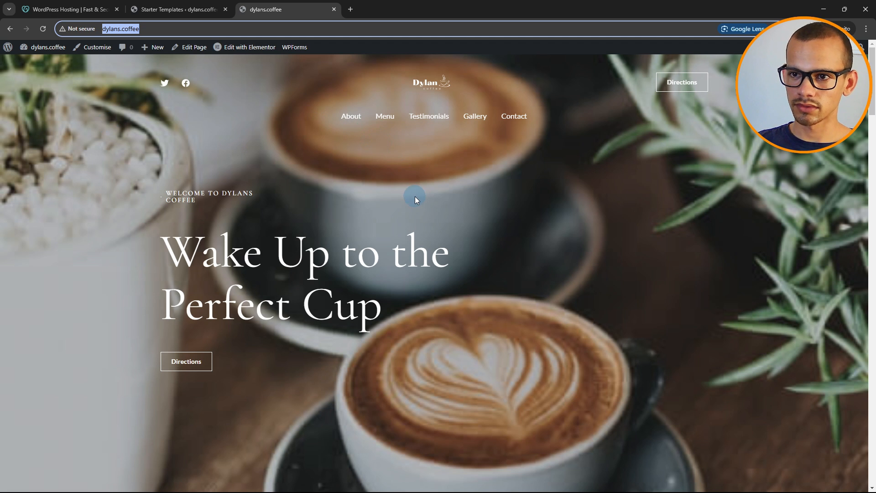
pyautogui.scroll(-20, 415, 197)
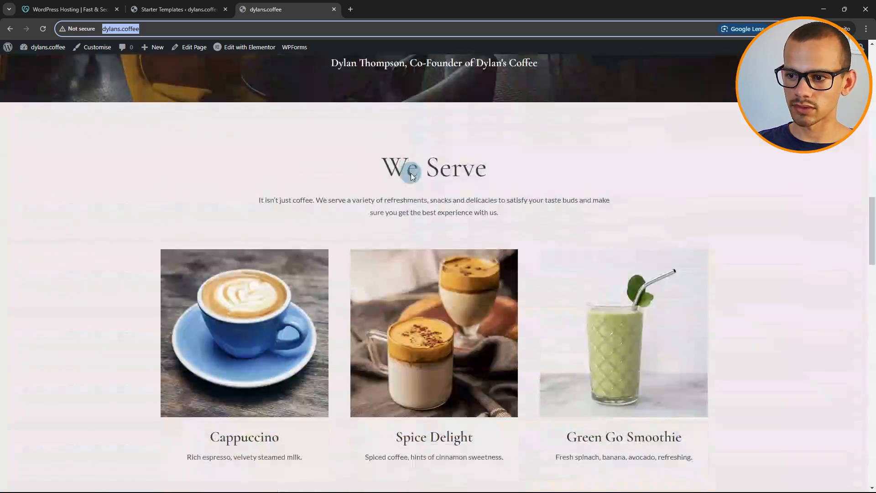
pyautogui.scroll(-15, 411, 175)
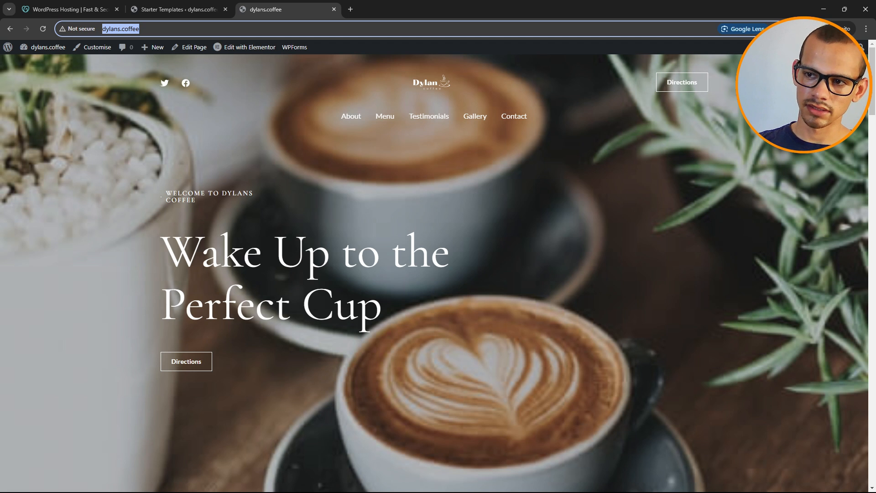
pyautogui.scroll(-3, 259, 273)
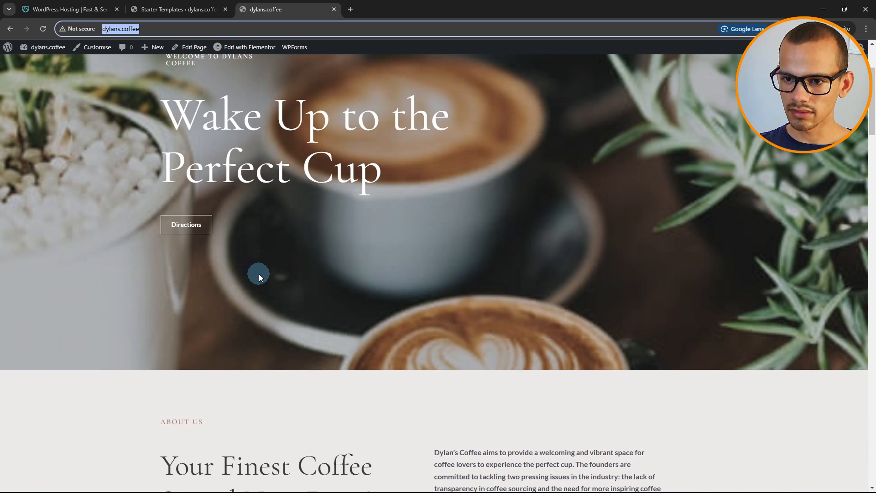
pyautogui.scroll(-1, 258, 273)
pyautogui.scroll(-6, 253, 260)
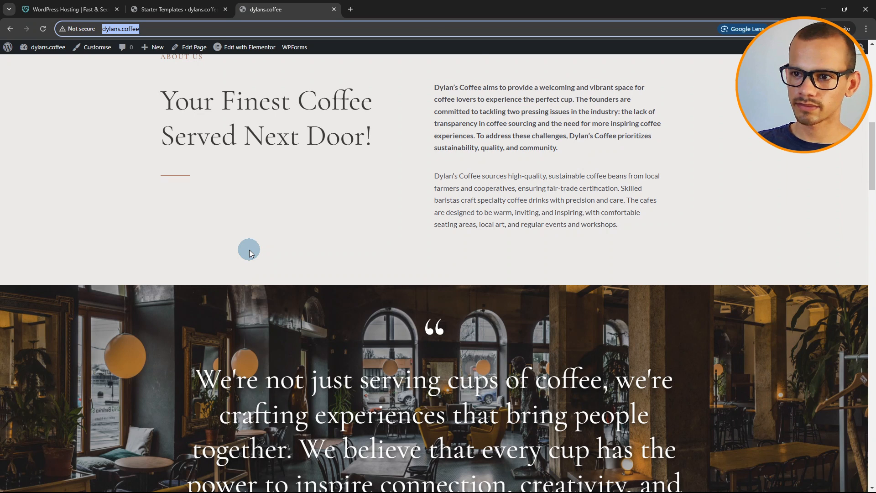
pyautogui.scroll(-20, 157, 143)
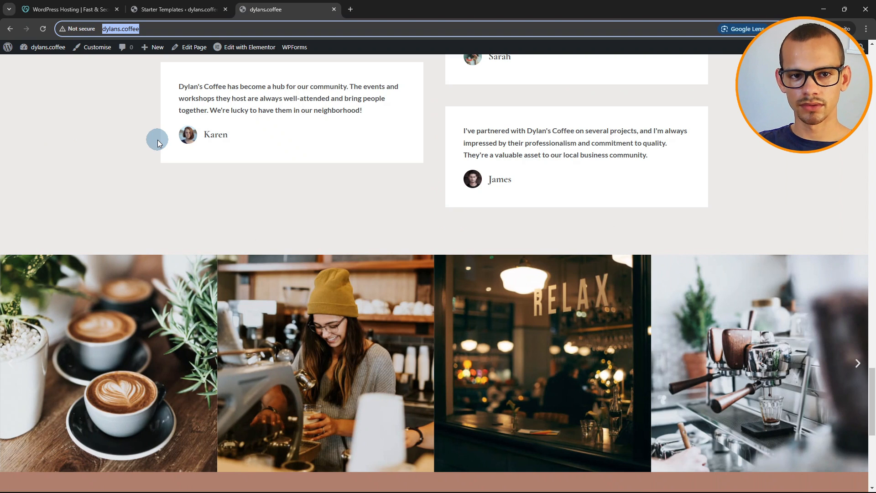